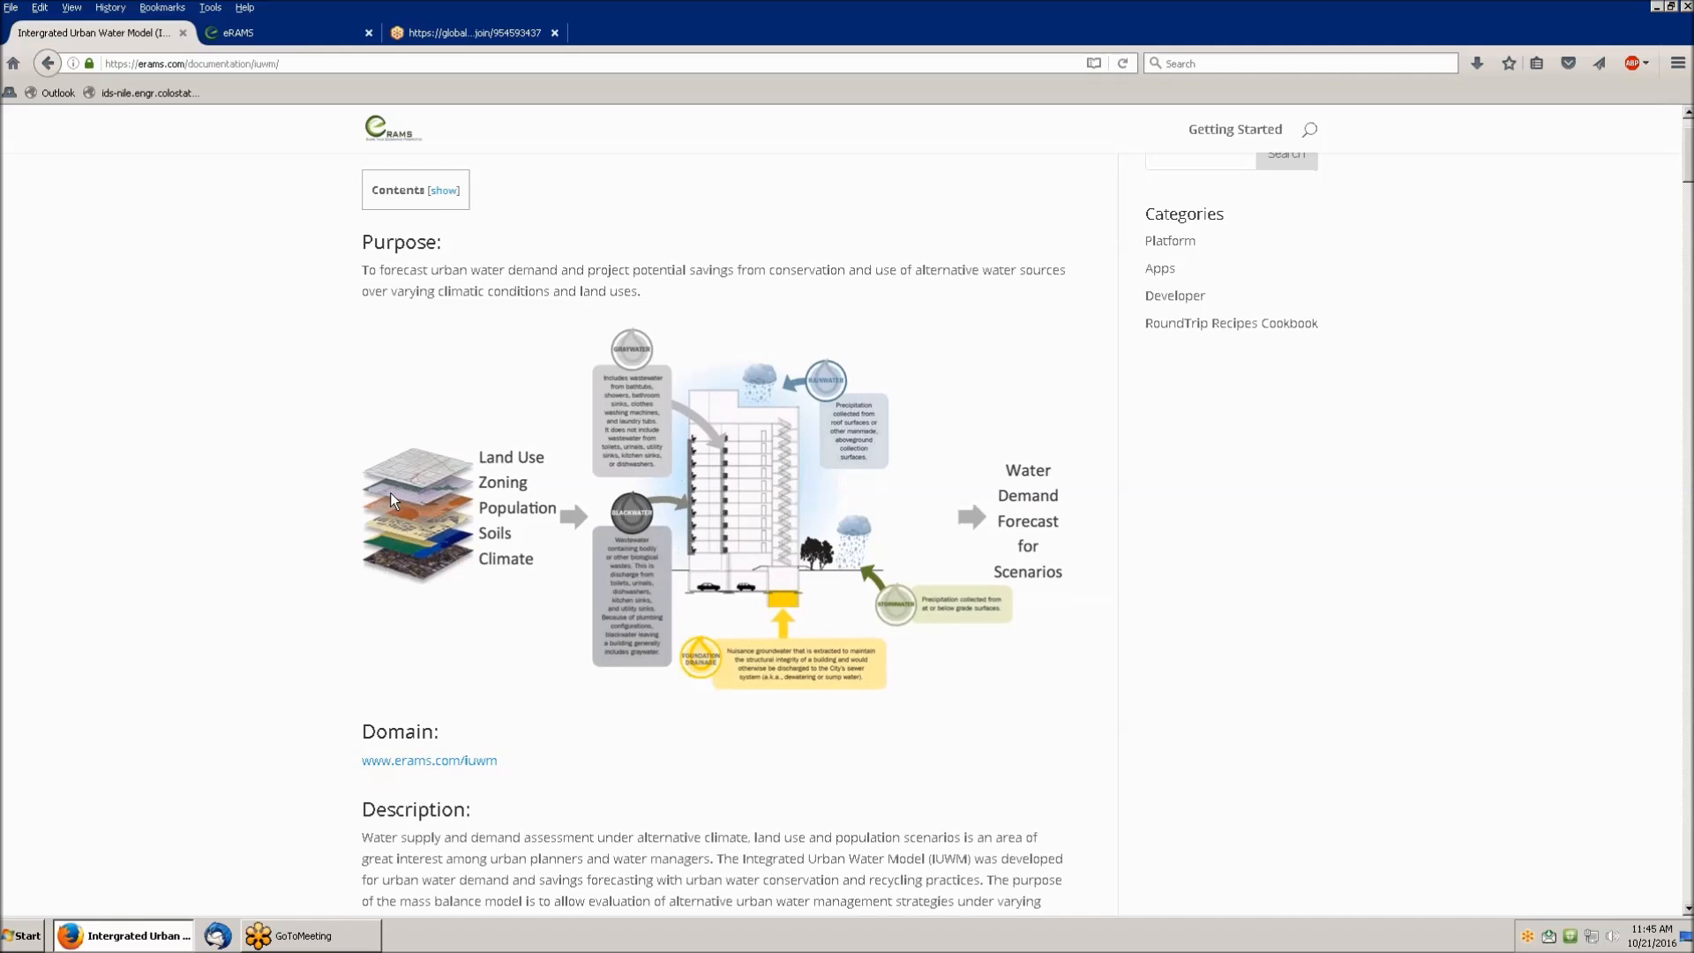
- Read through the IUWM documentation's description, water management strategies and users guide steps for setting up a service area
scroll(390, 492, "down", 5)
scroll(390, 493, "down", 8)
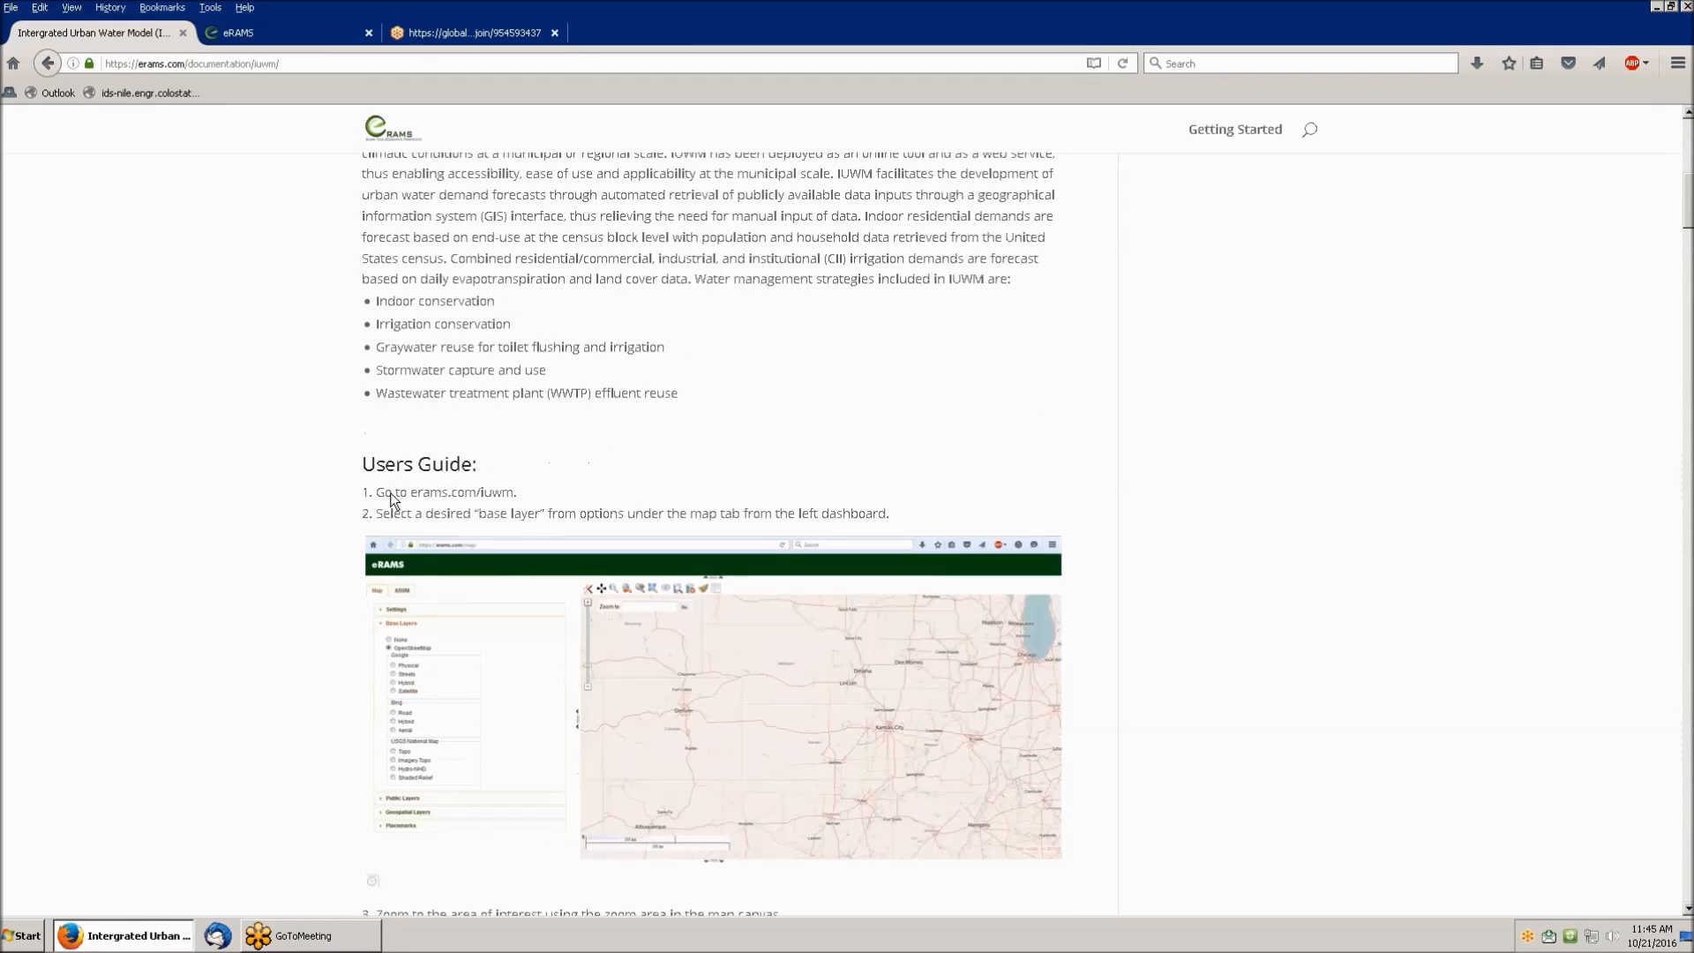
scroll(394, 500, "down", 8)
scroll(393, 500, "down", 2)
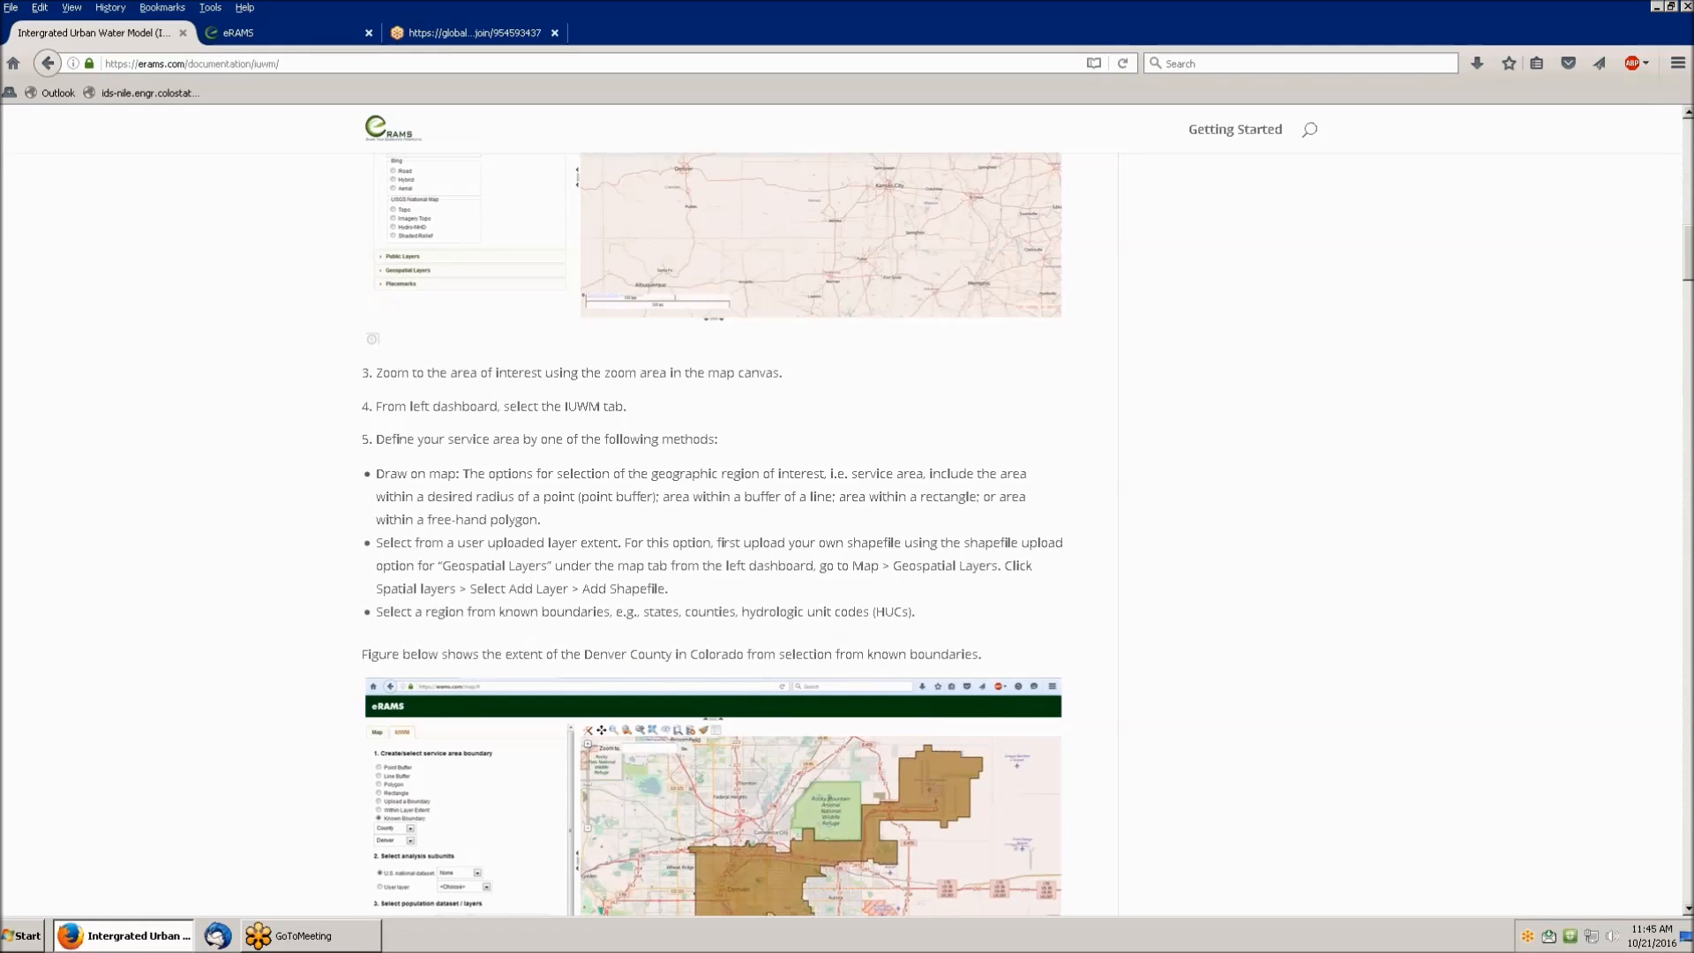
scroll(393, 500, "down", 2)
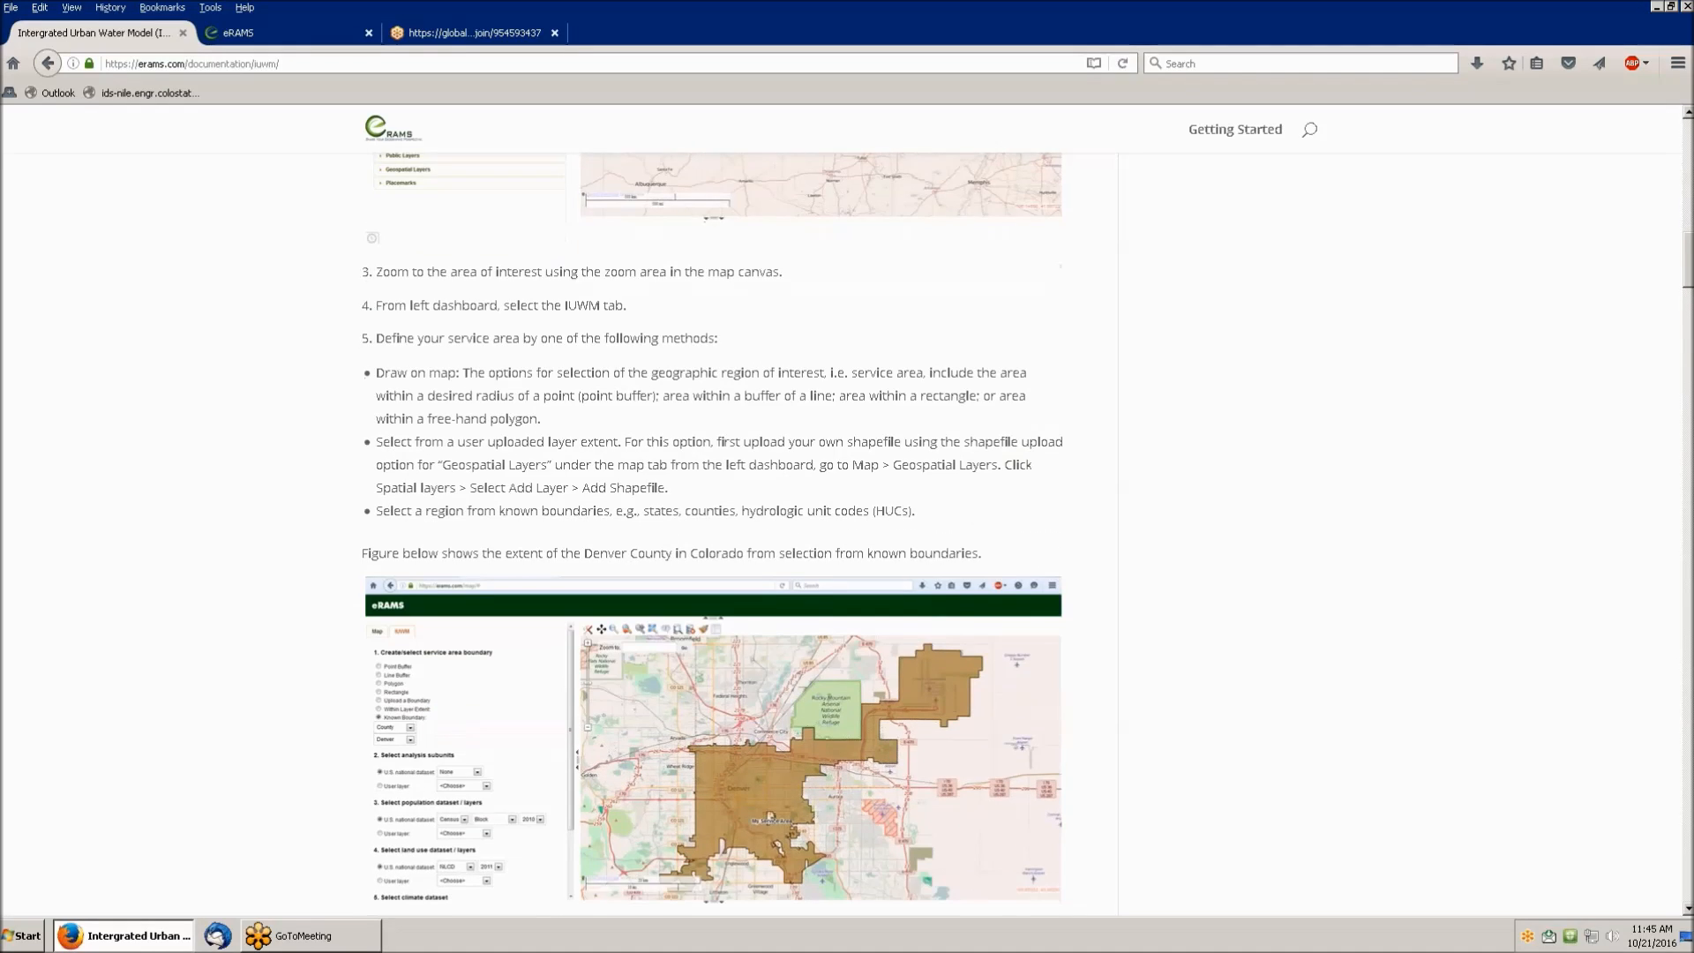
scroll(712, 528, "down", 3)
scroll(712, 528, "down", 4)
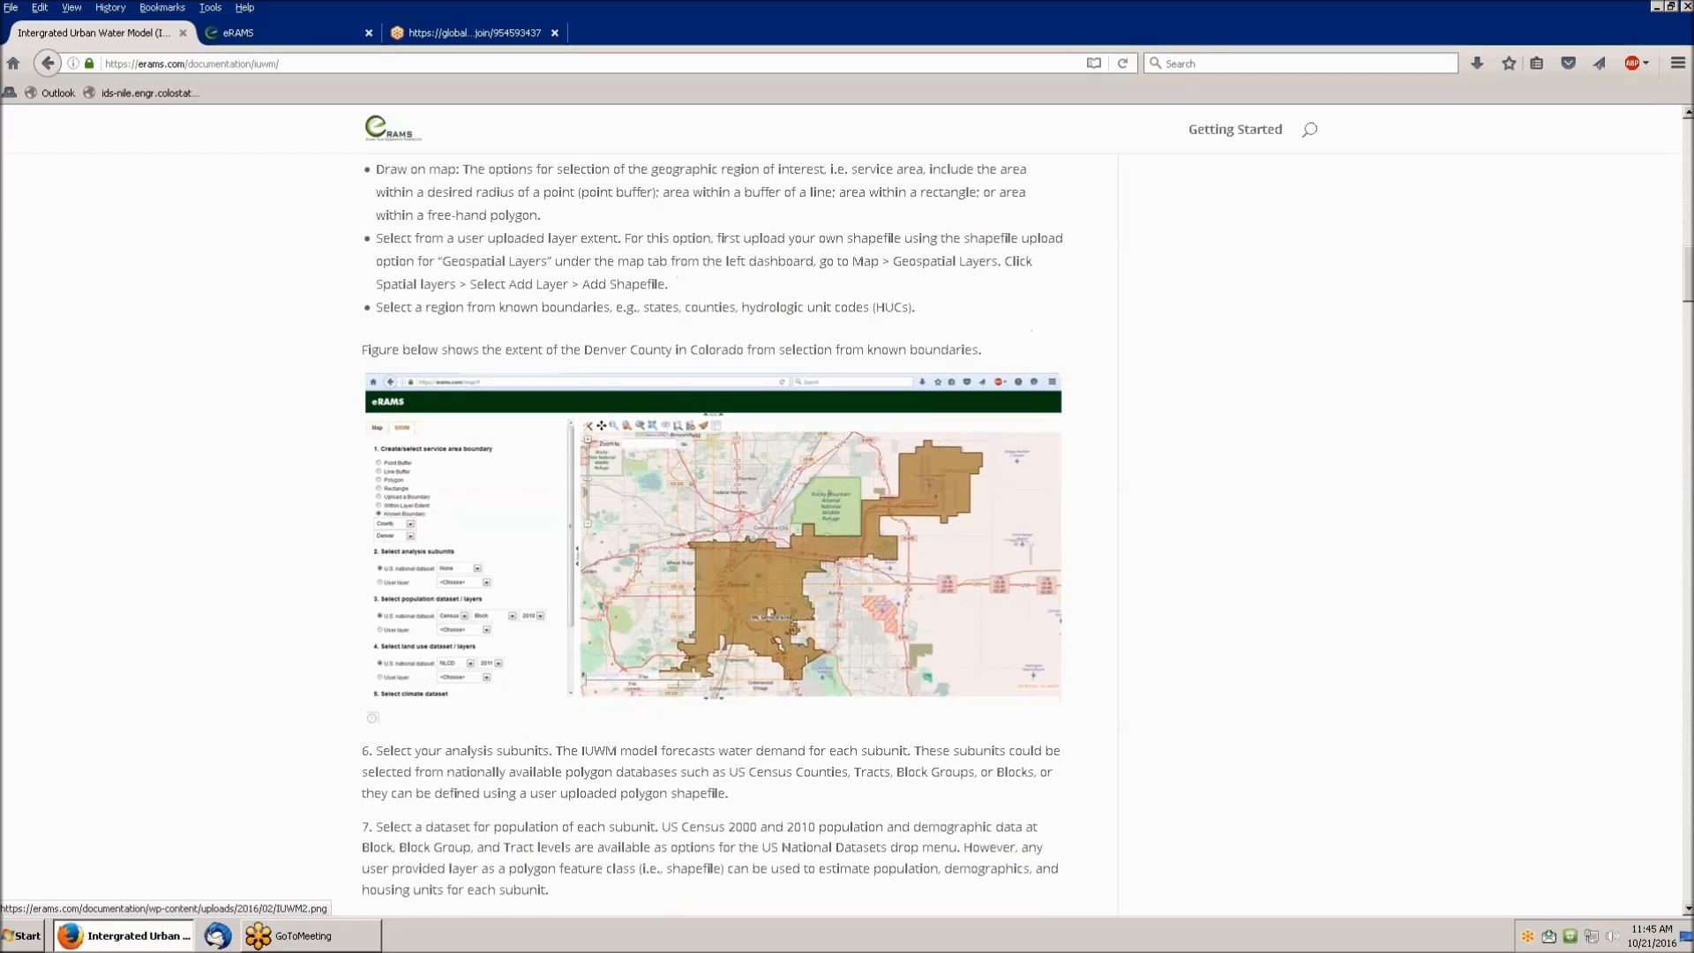
scroll(712, 527, "down", 2)
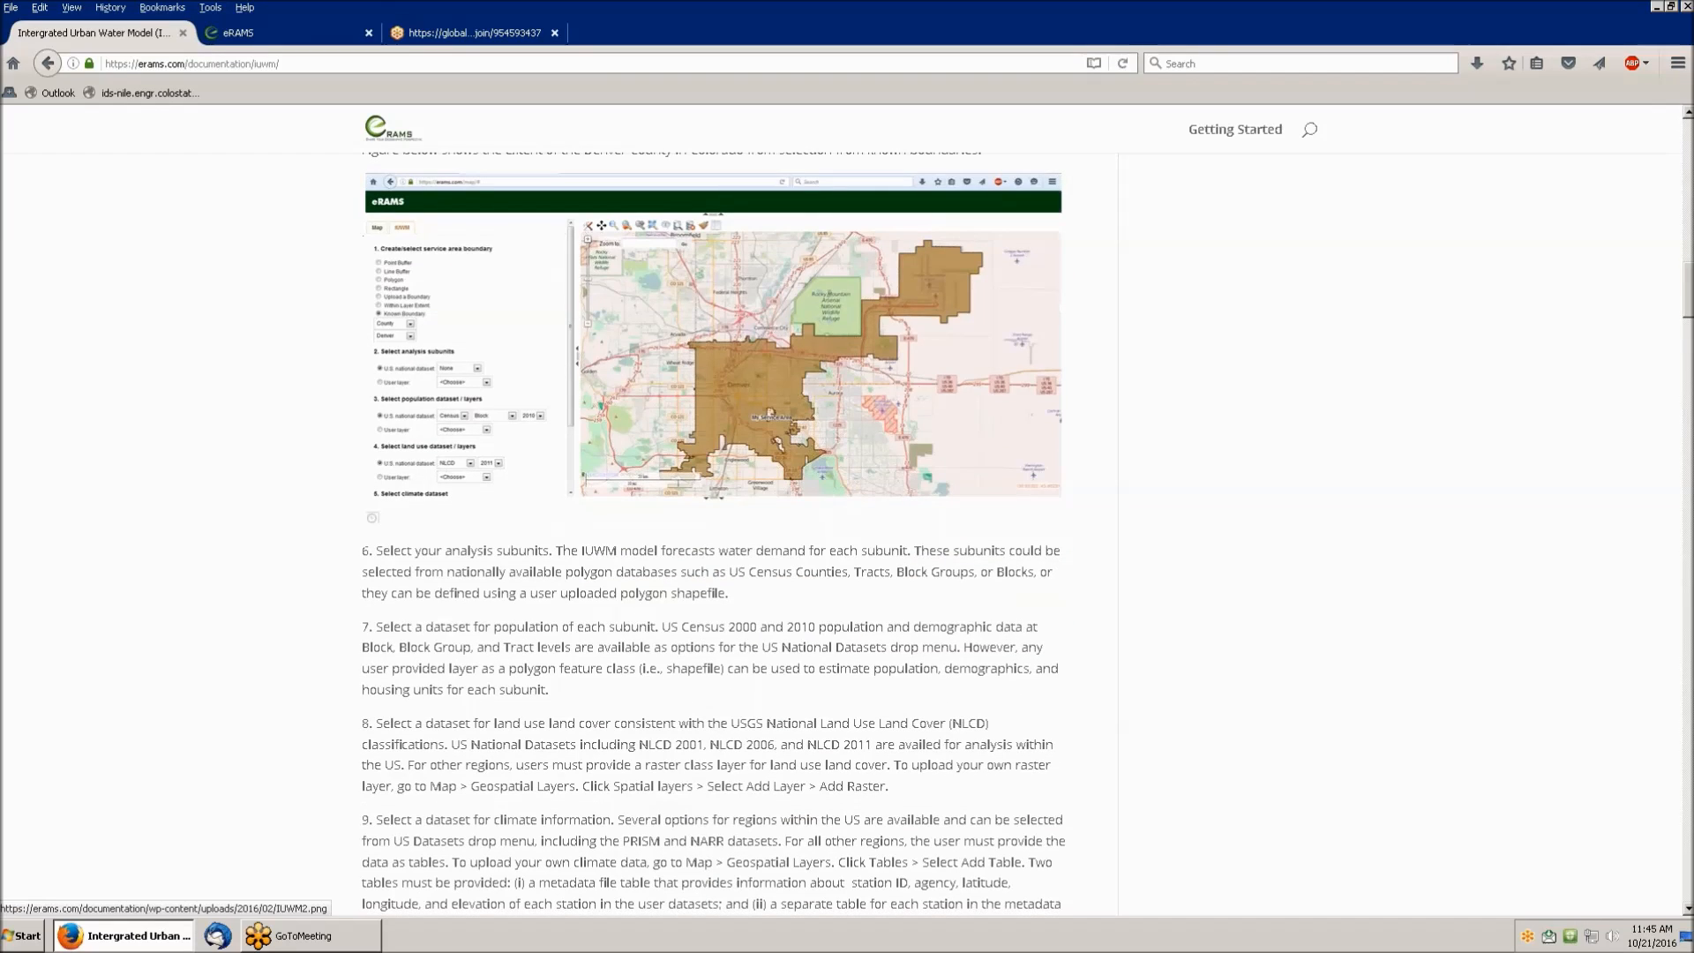
scroll(712, 528, "down", 2)
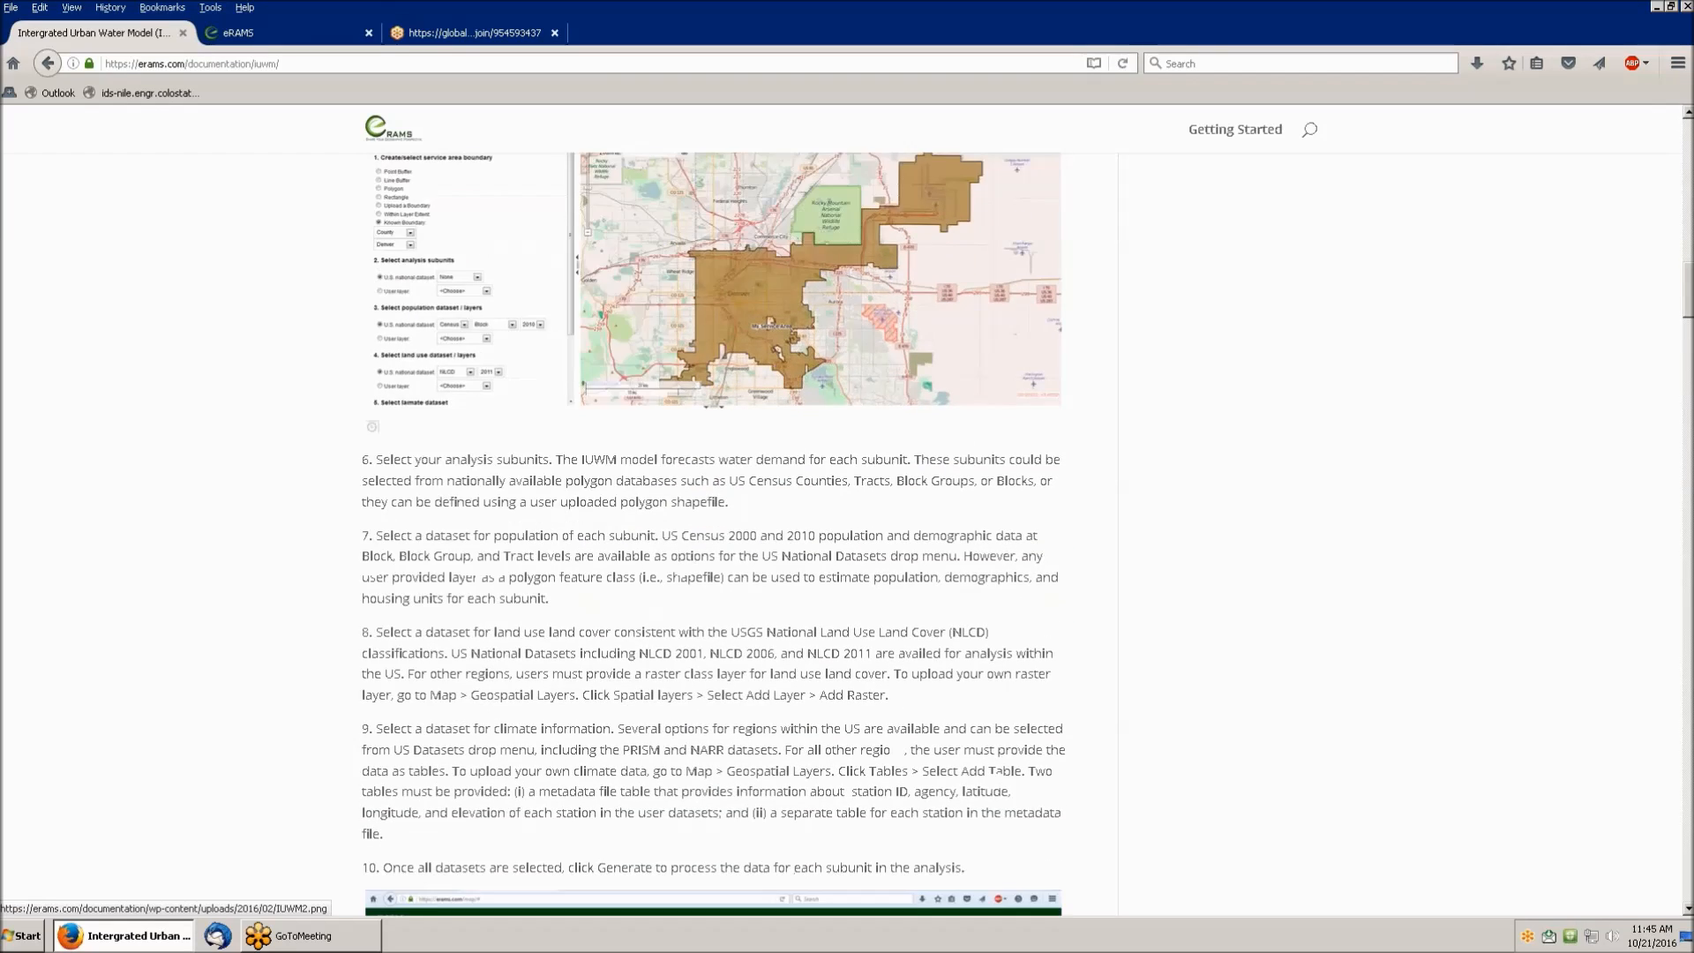
scroll(712, 528, "down", 7)
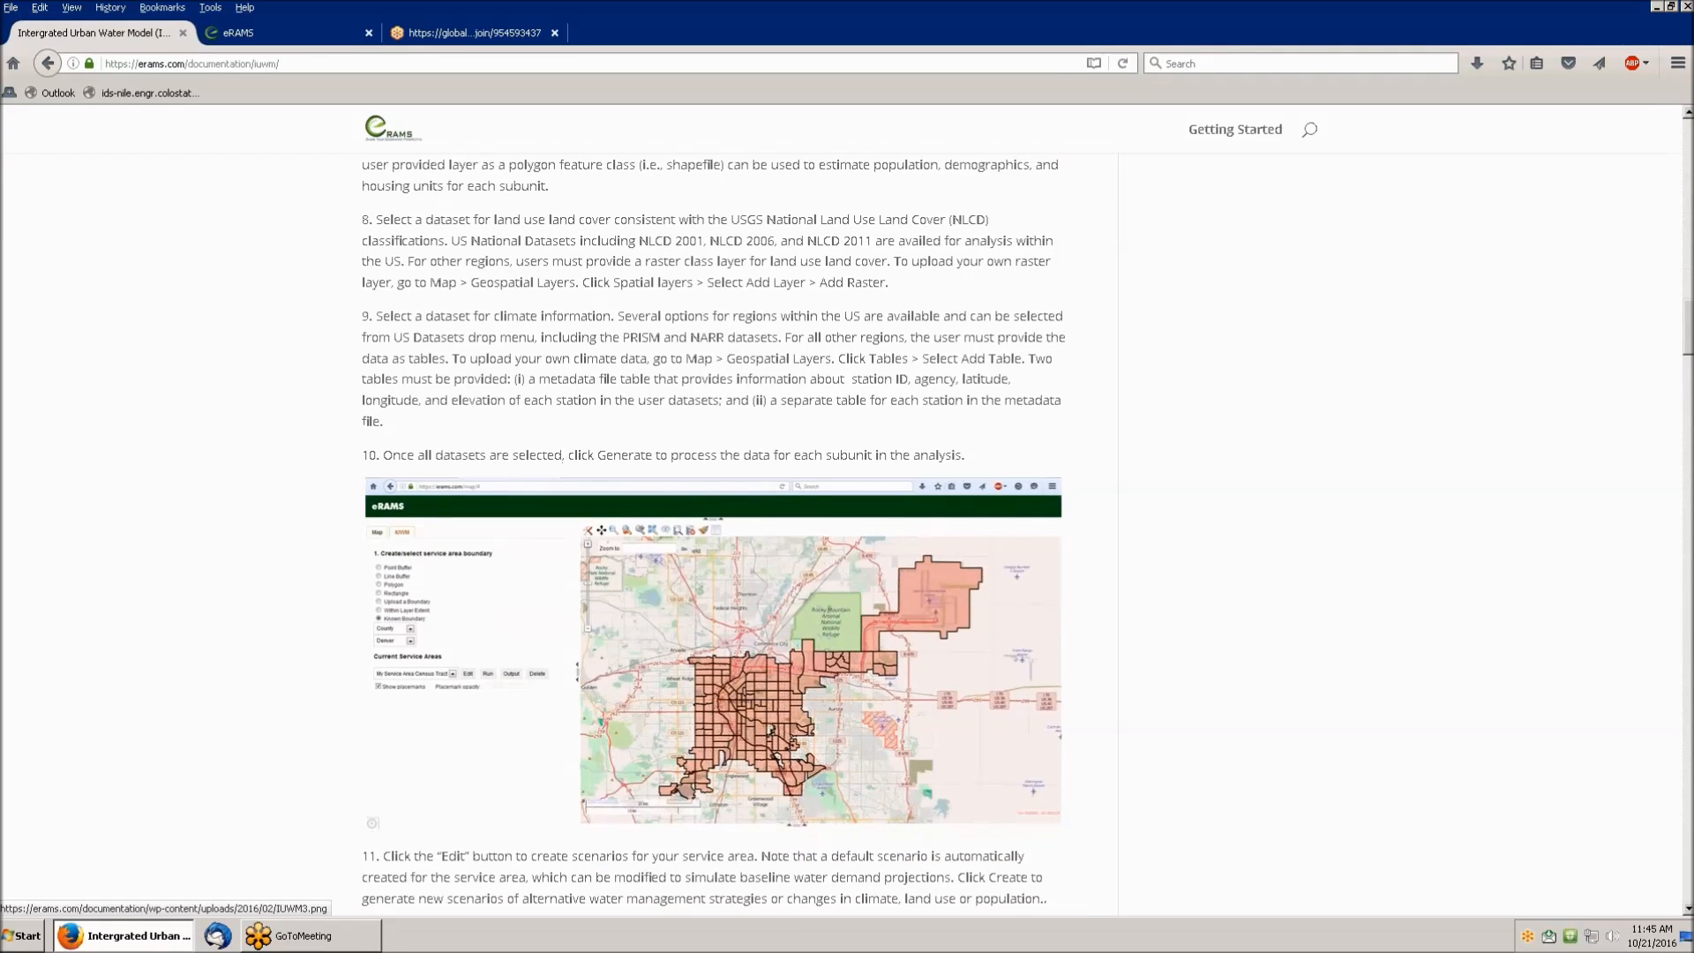
scroll(712, 750, "up", 4)
scroll(382, 491, "up", 13)
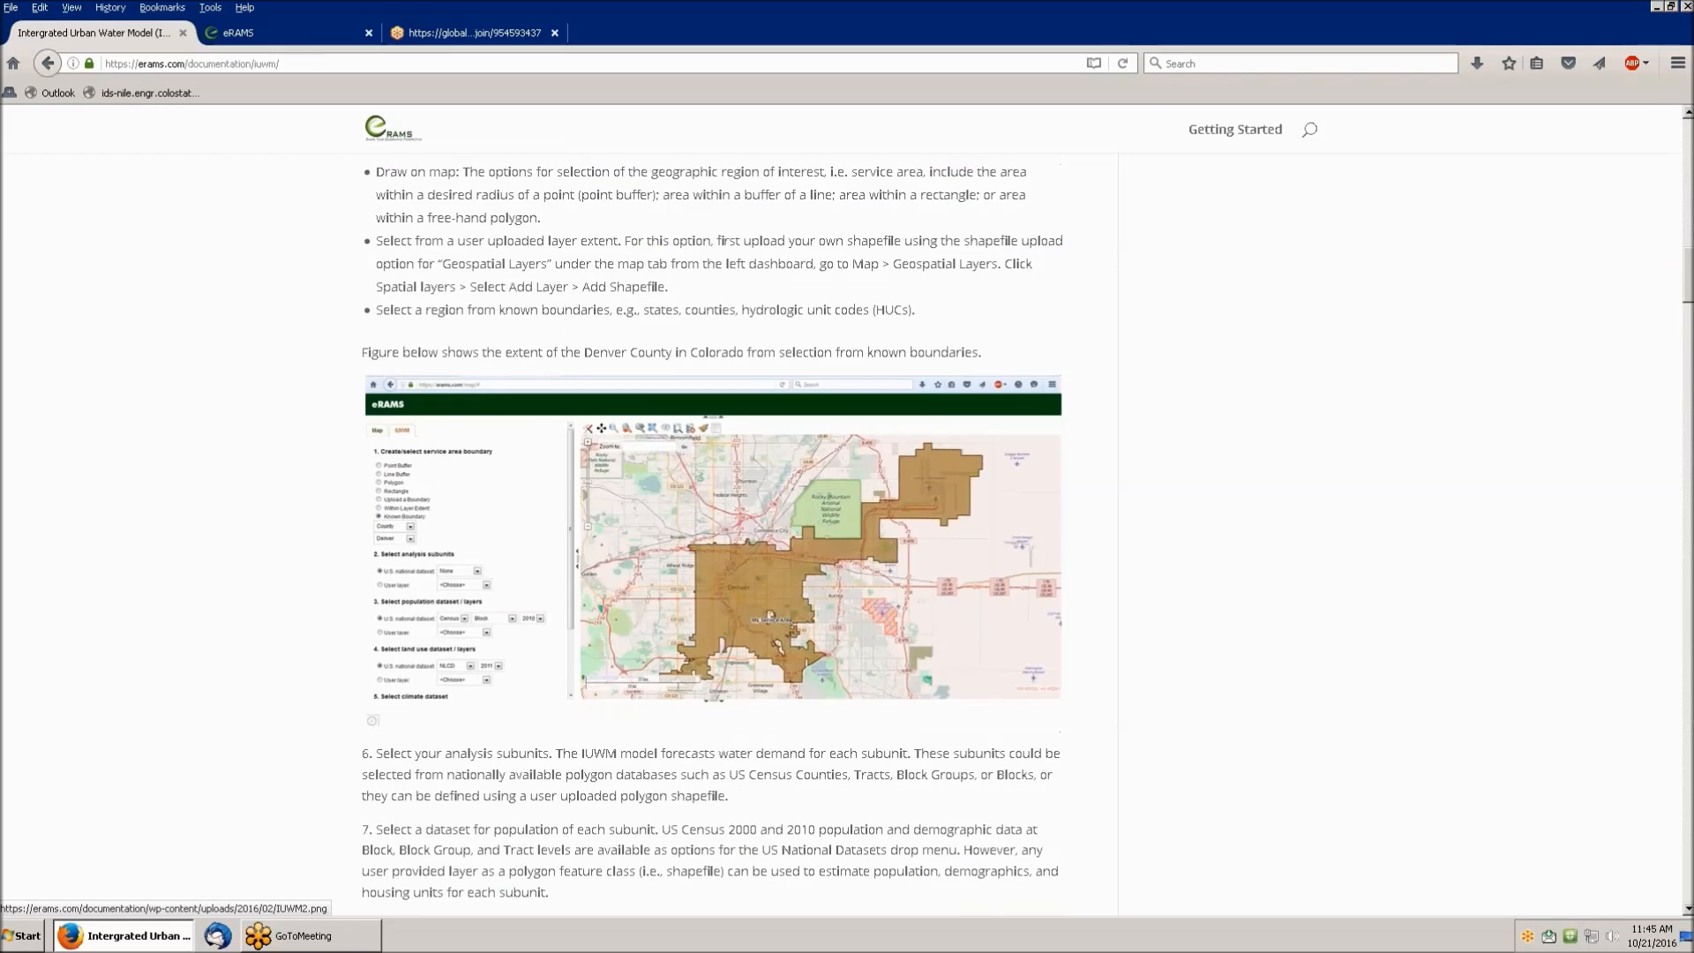
scroll(381, 491, "up", 20)
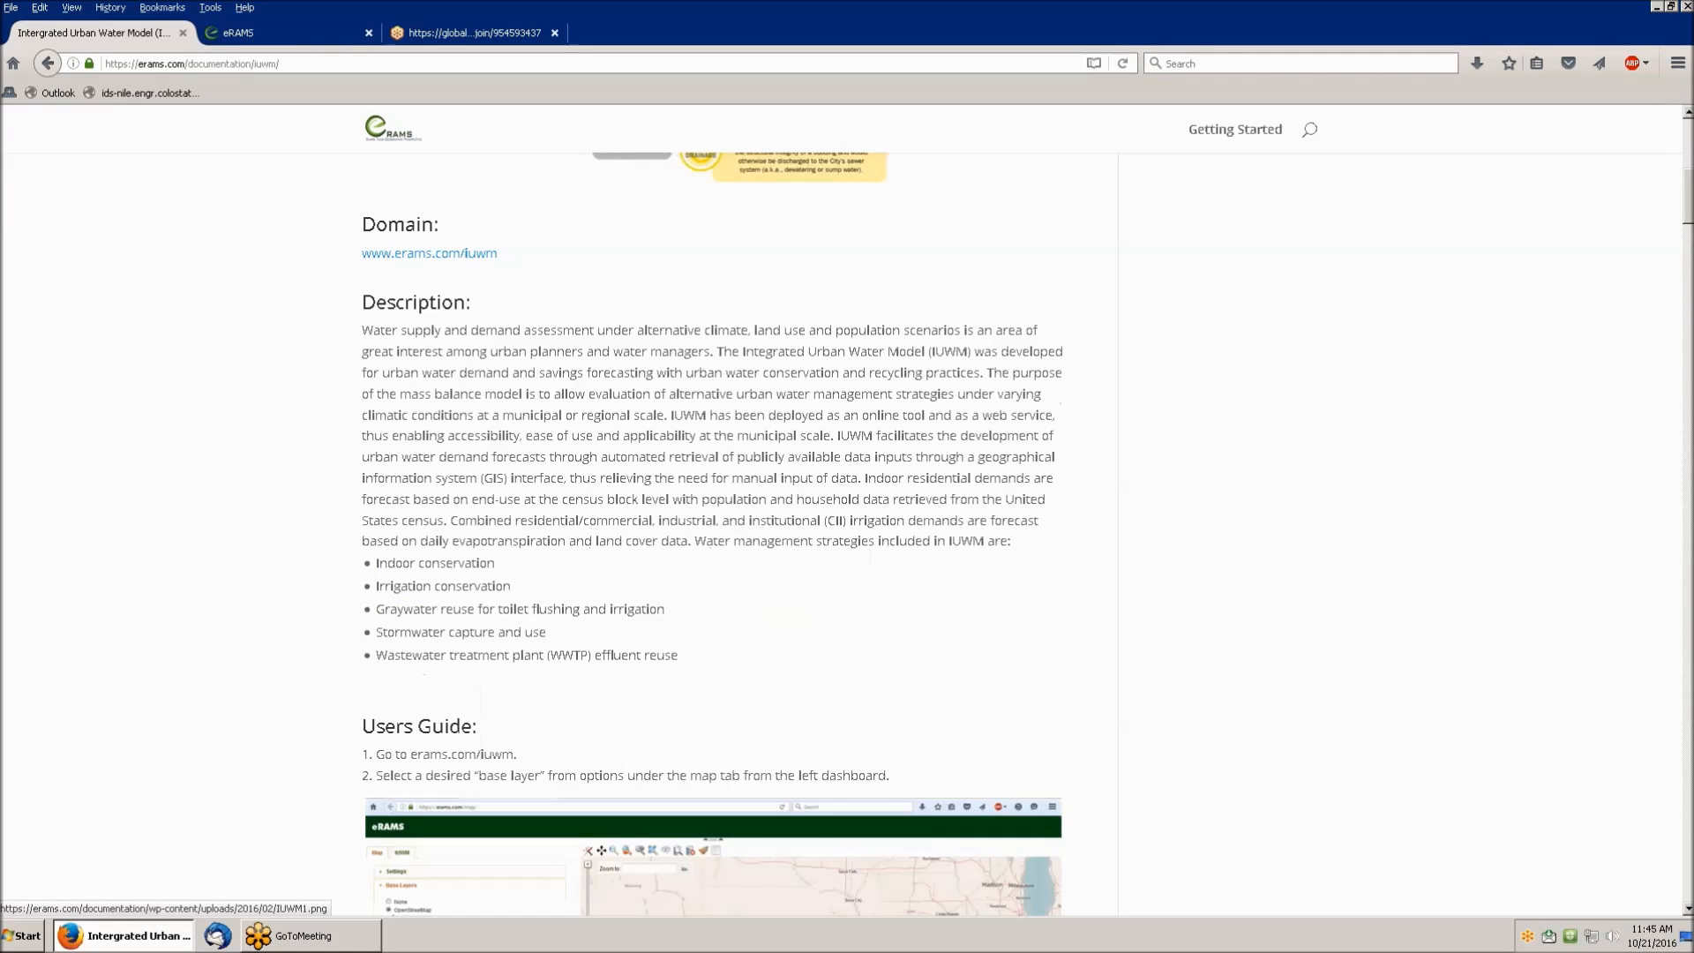
scroll(713, 529, "up", 3)
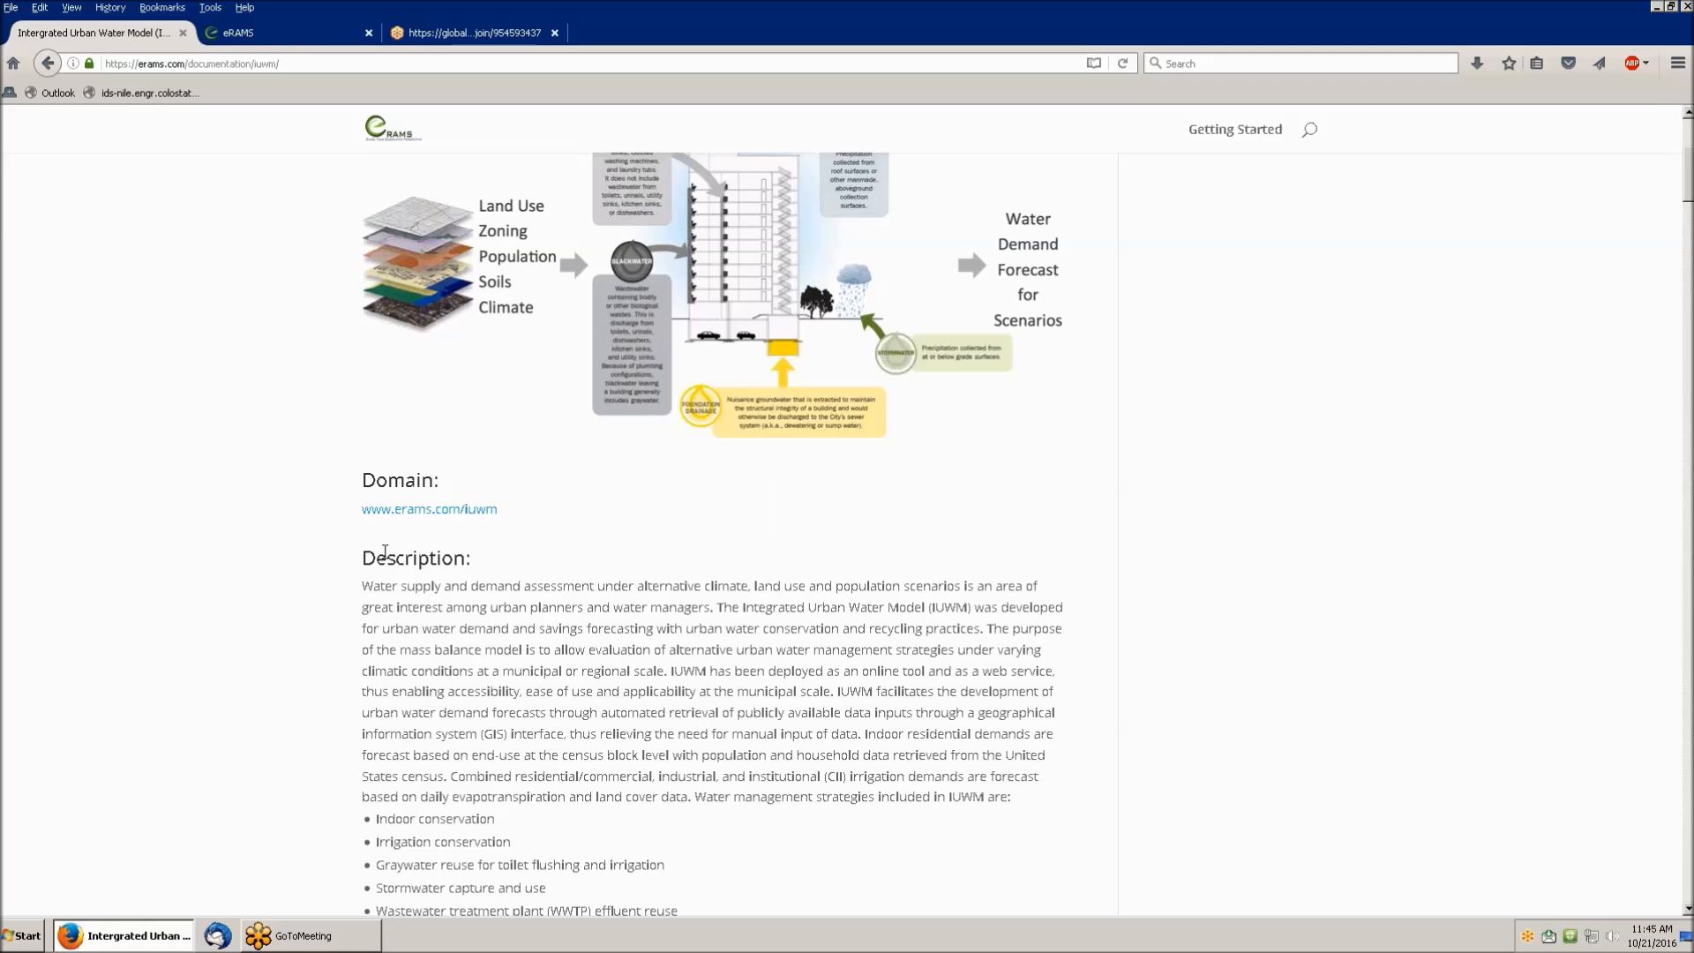
- Open the IUWM web tool from its documentation page and zoom the map to ZIP code 80526
left_click(393, 516)
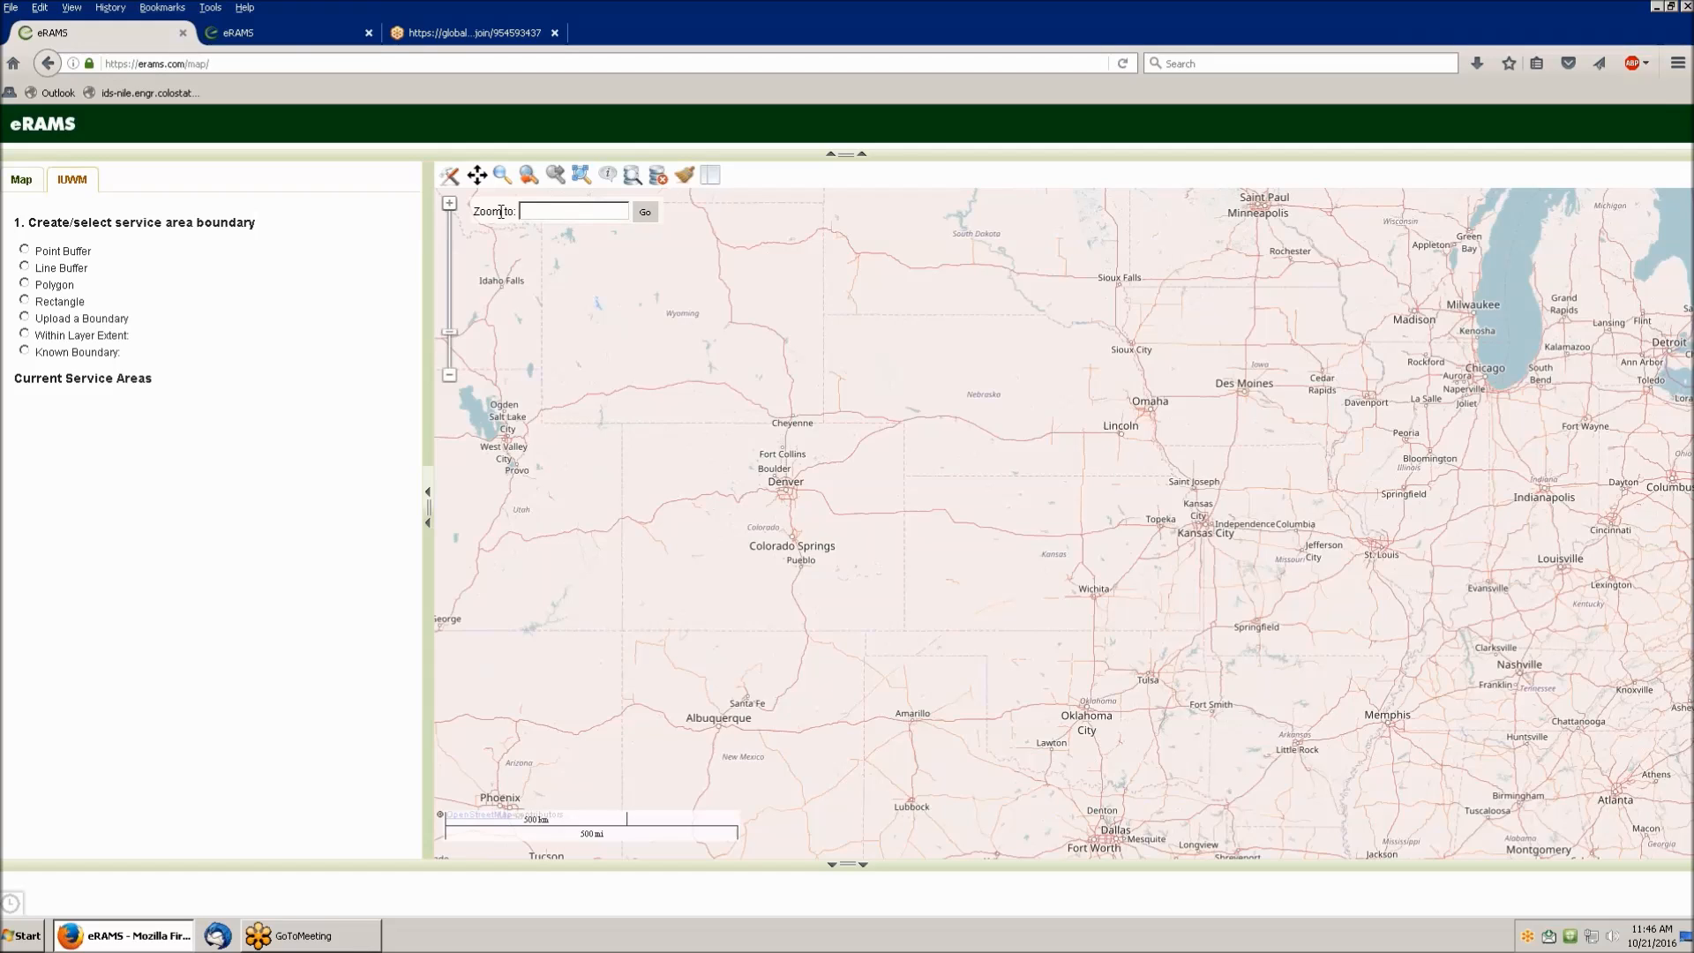
type("80526")
key("Return")
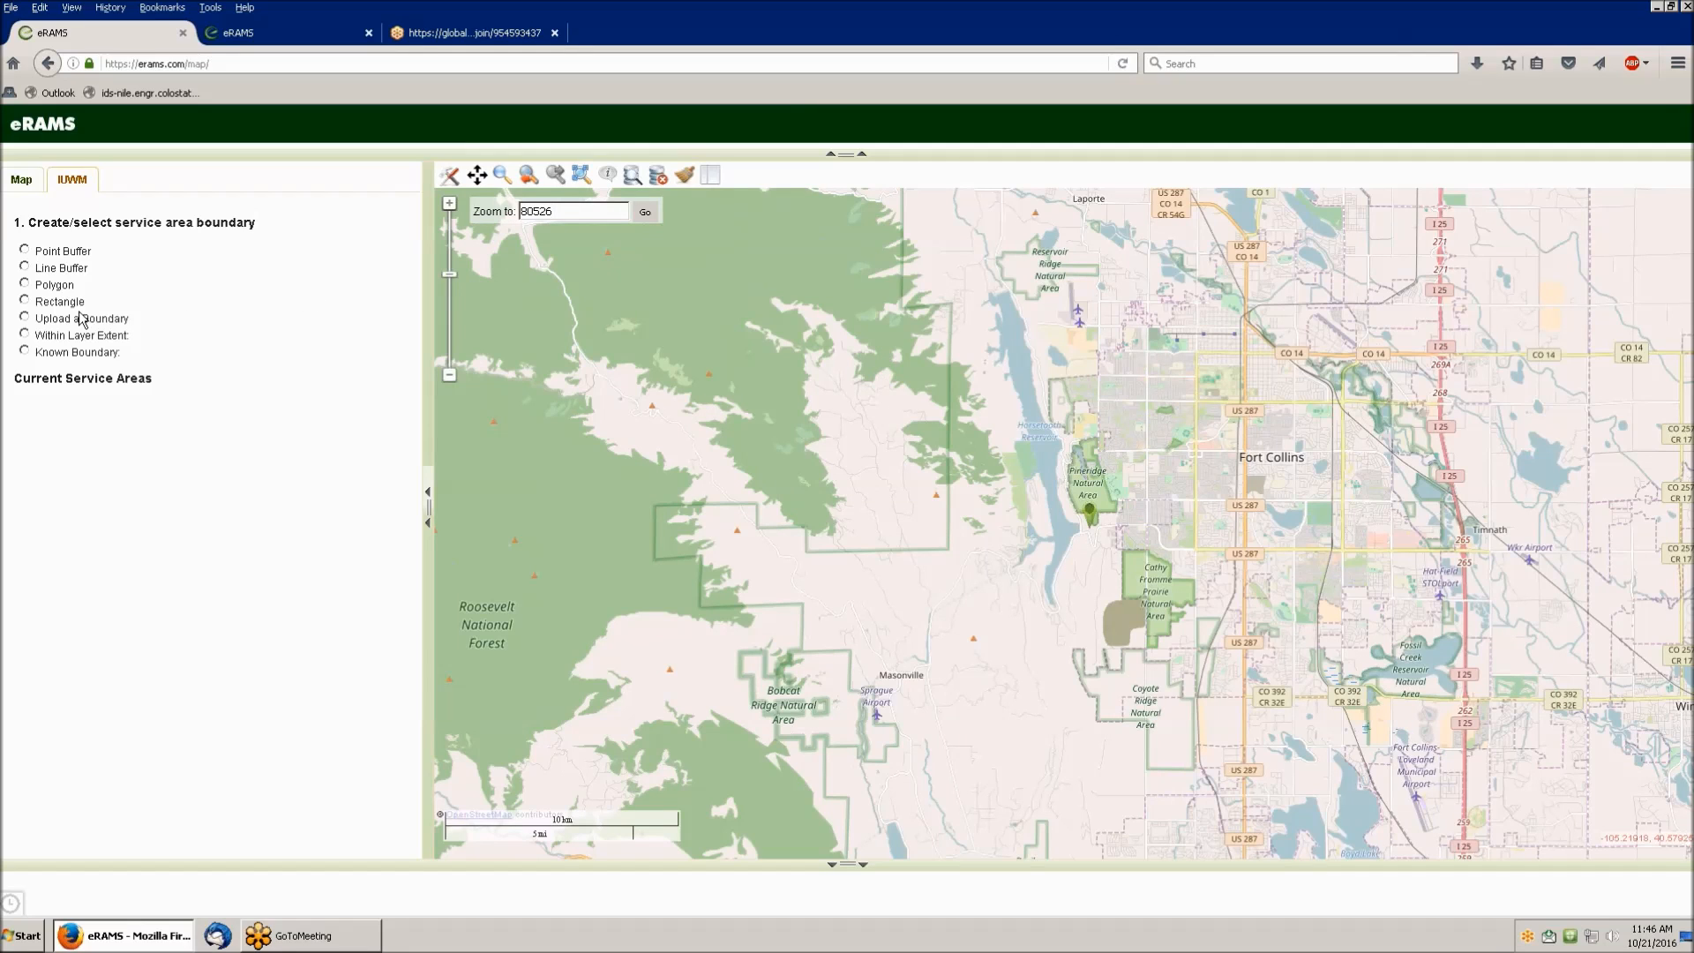
- Create a rectangular service area boundary over central Fort Collins
left_click(25, 300)
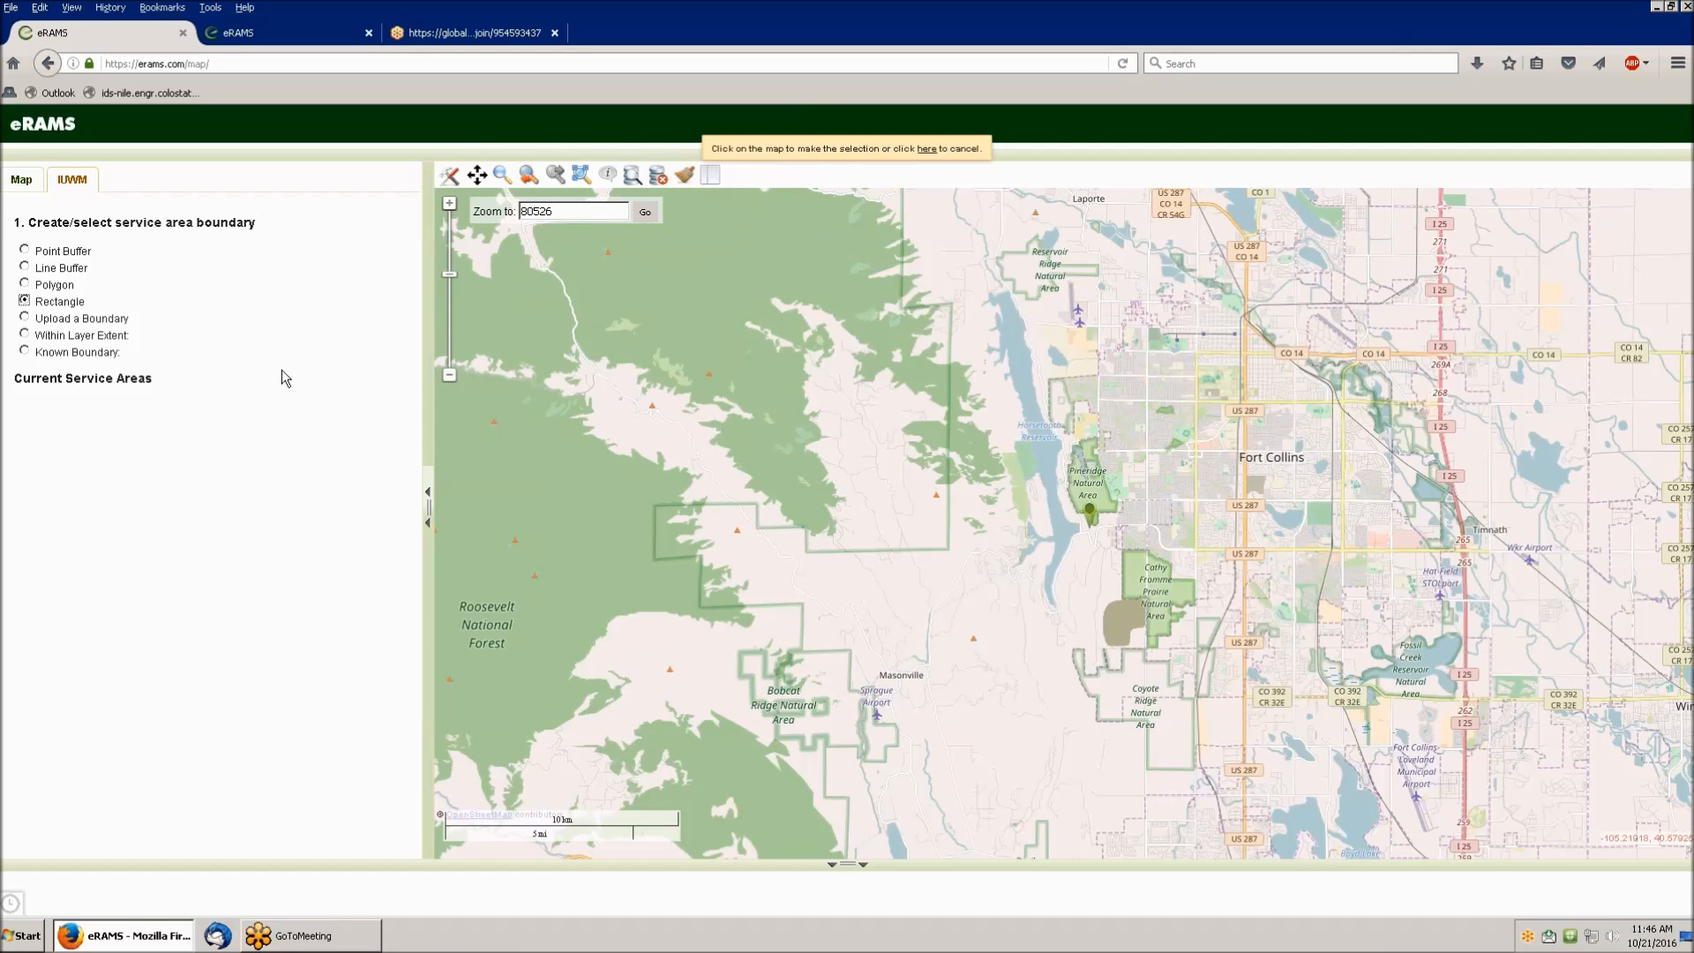
left_click_drag(1145, 404, 1347, 496)
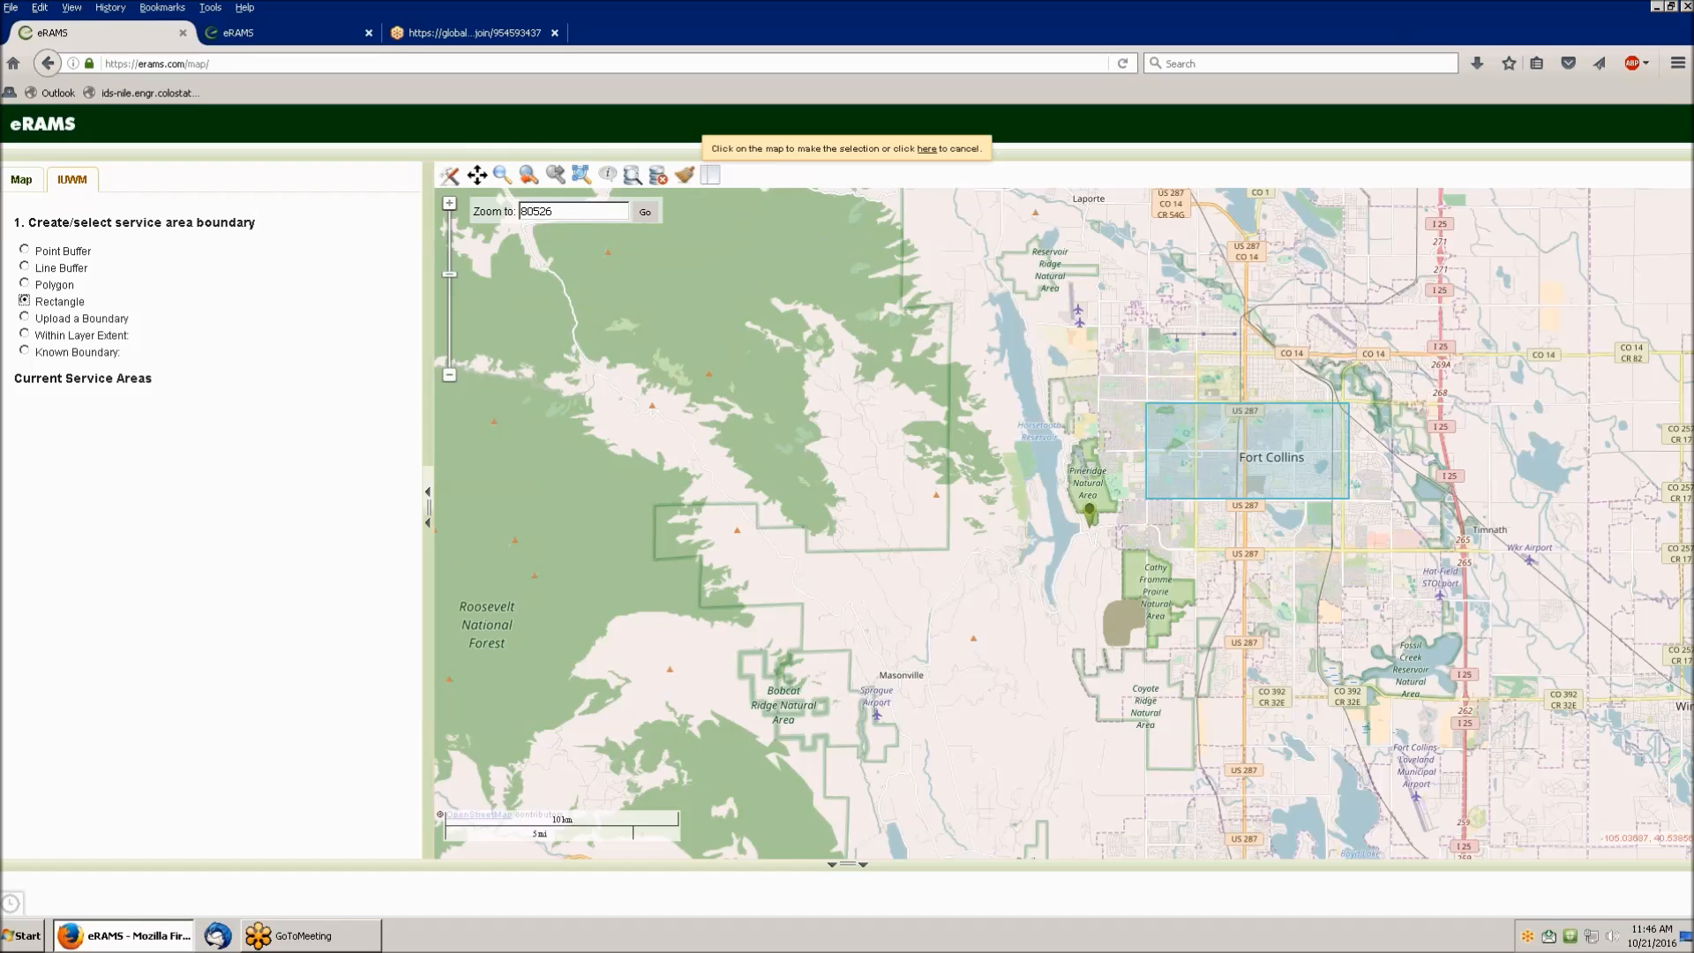
left_click_drag(1349, 498, 1348, 501)
left_click(898, 432)
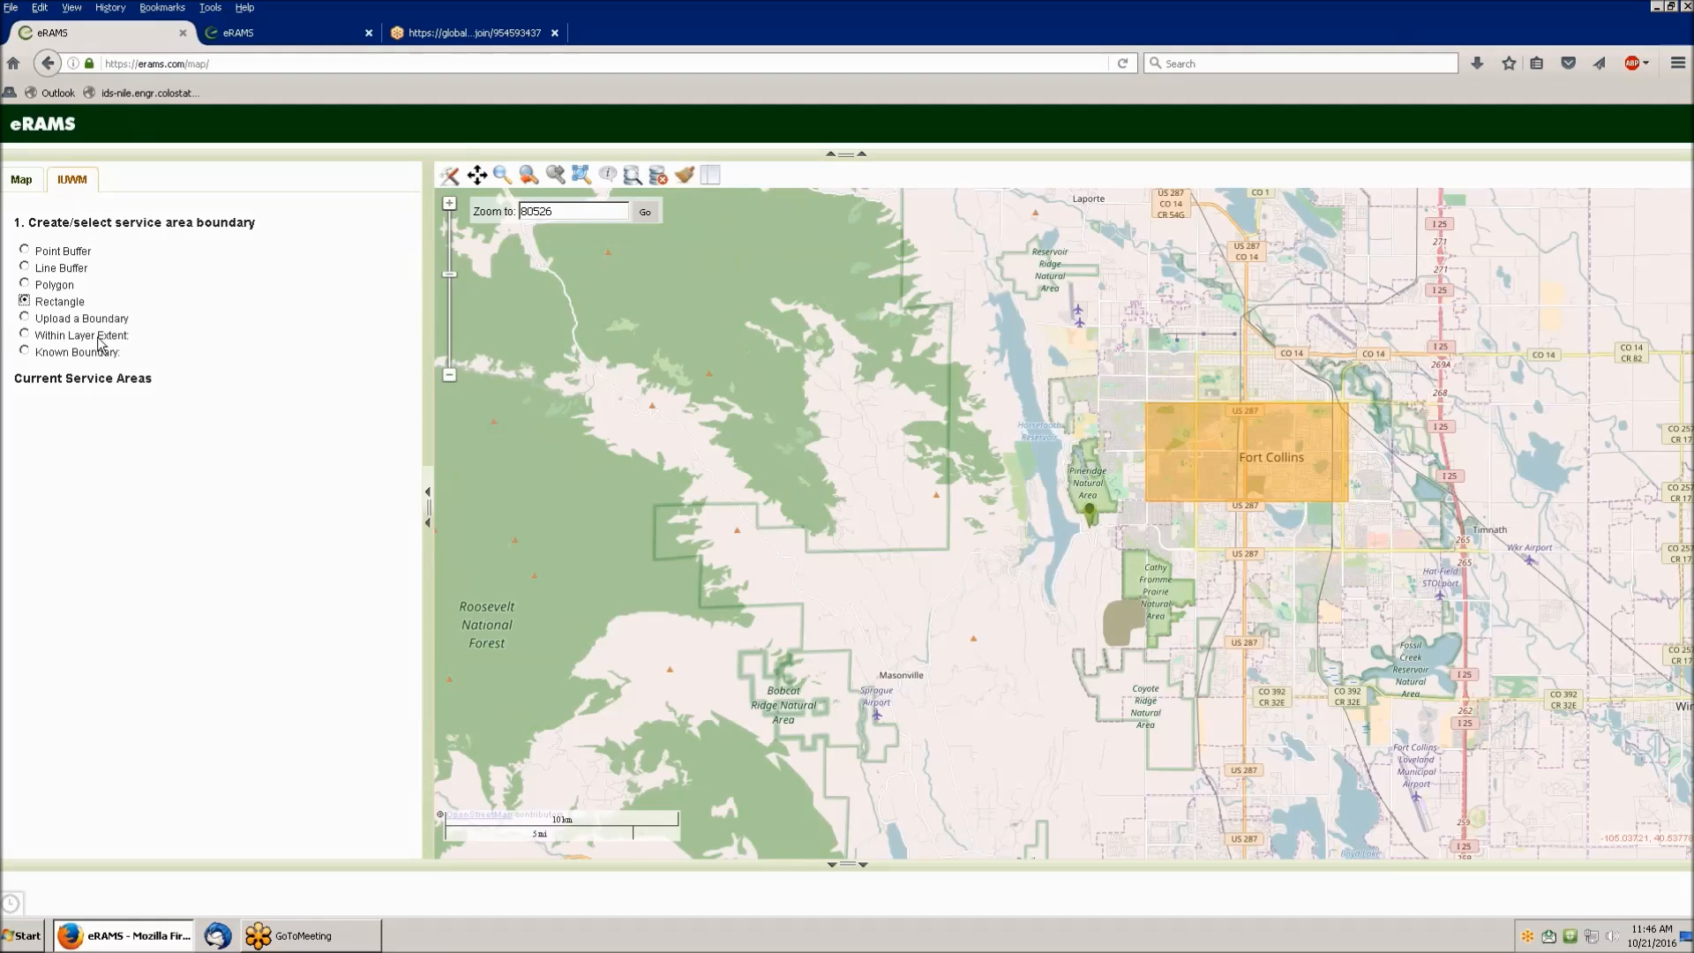
- Upload a service area boundary using all five Fort_Collins_Utilities shapefile components (dbf, prj, shp, shx and xml)
left_click(24, 318)
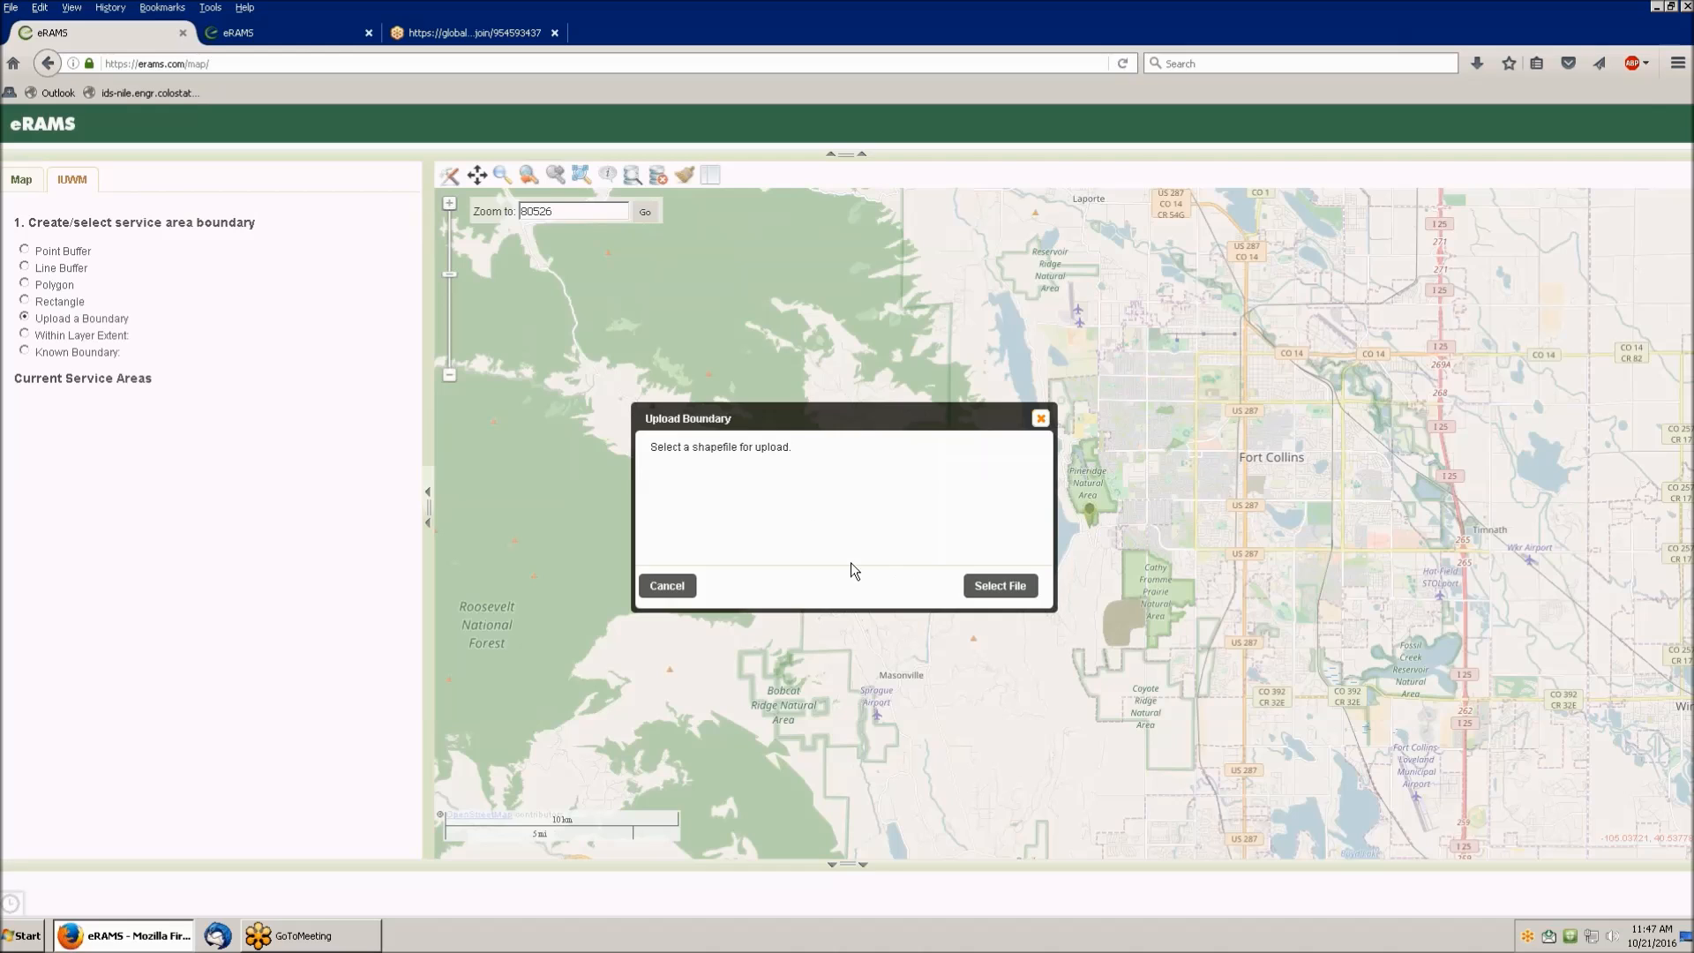
left_click(994, 593)
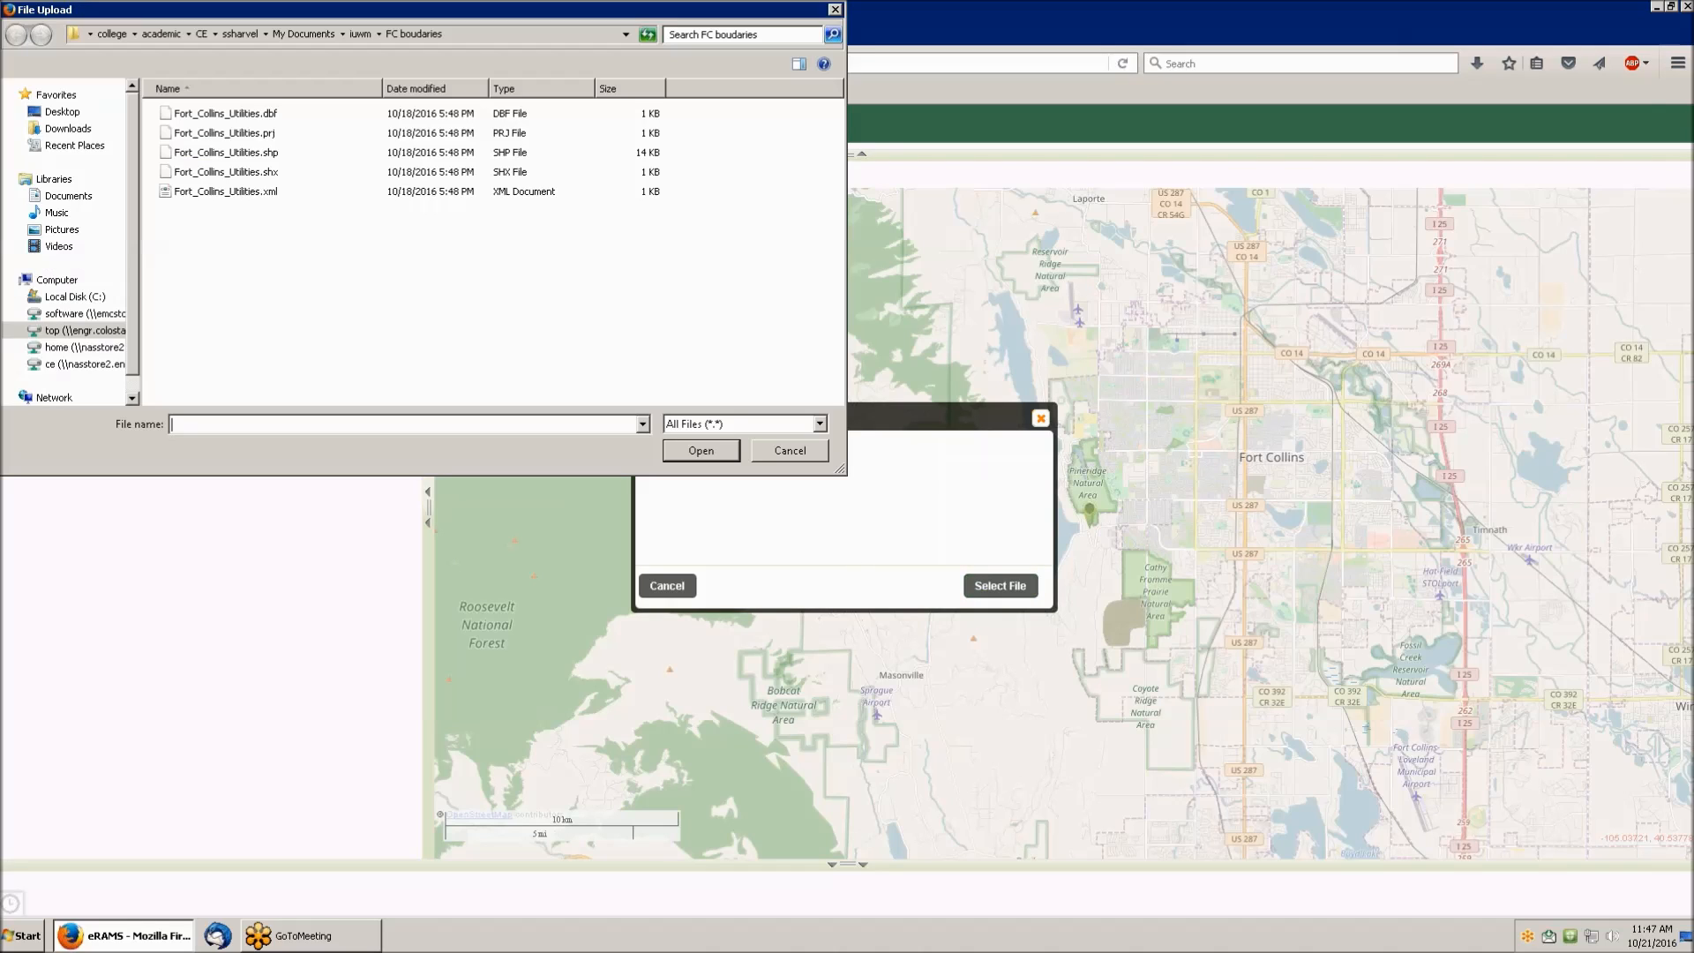
left_click(259, 117)
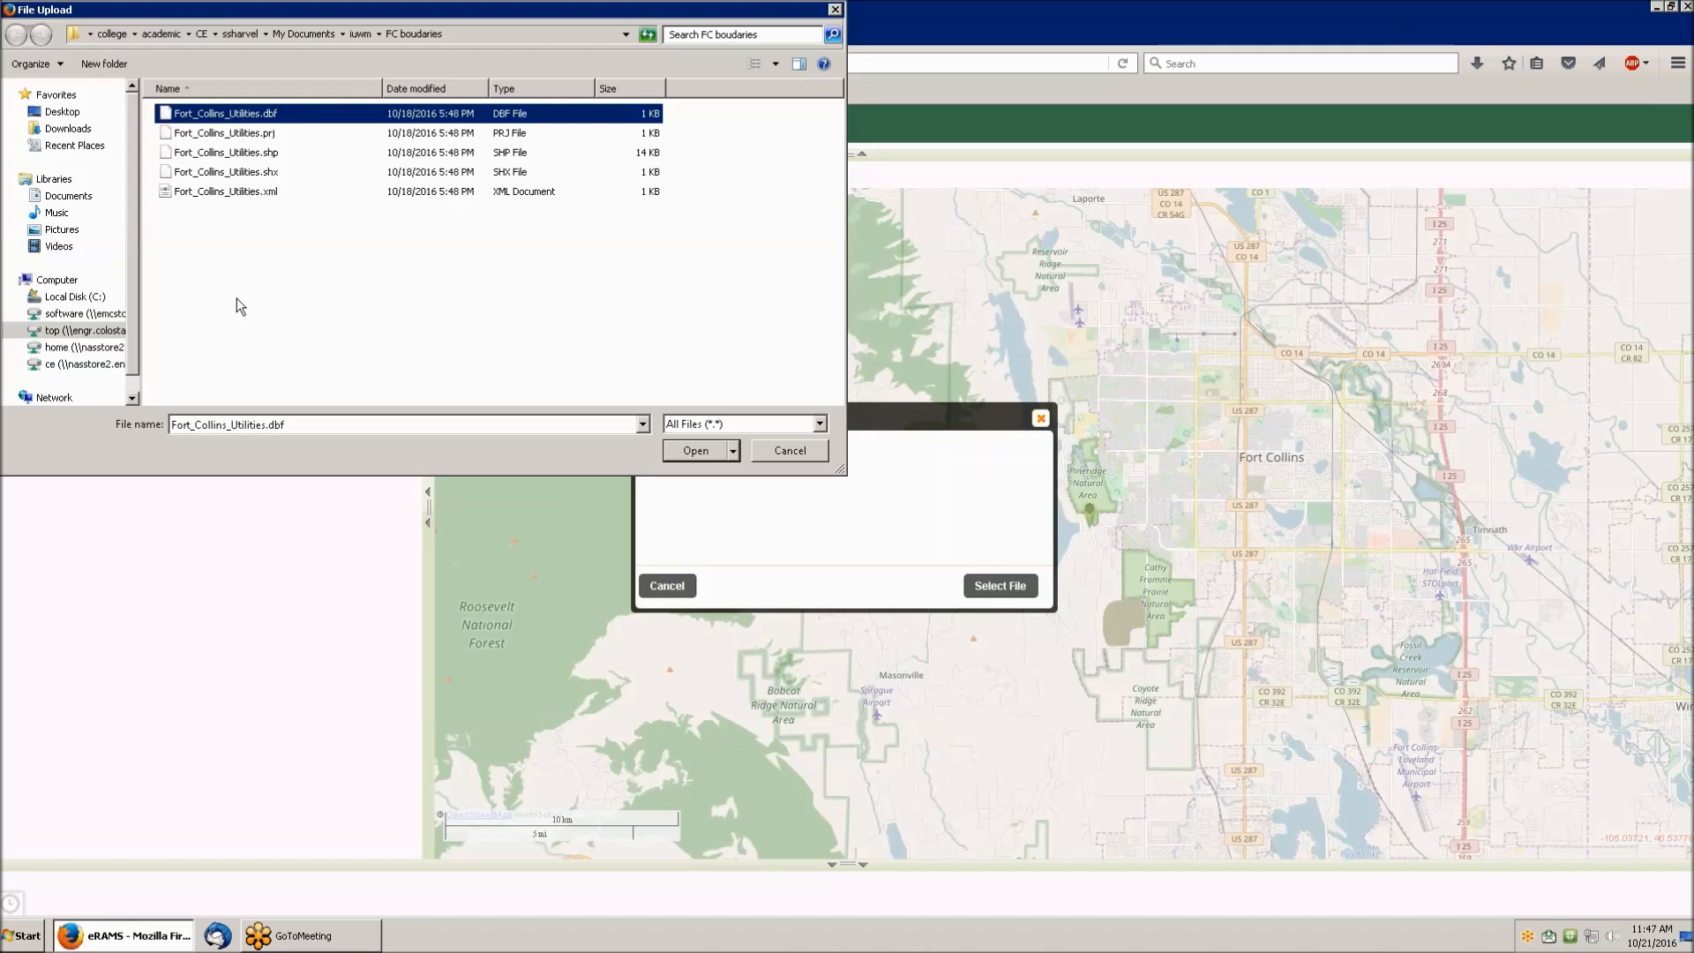
left_click(212, 194, "shift")
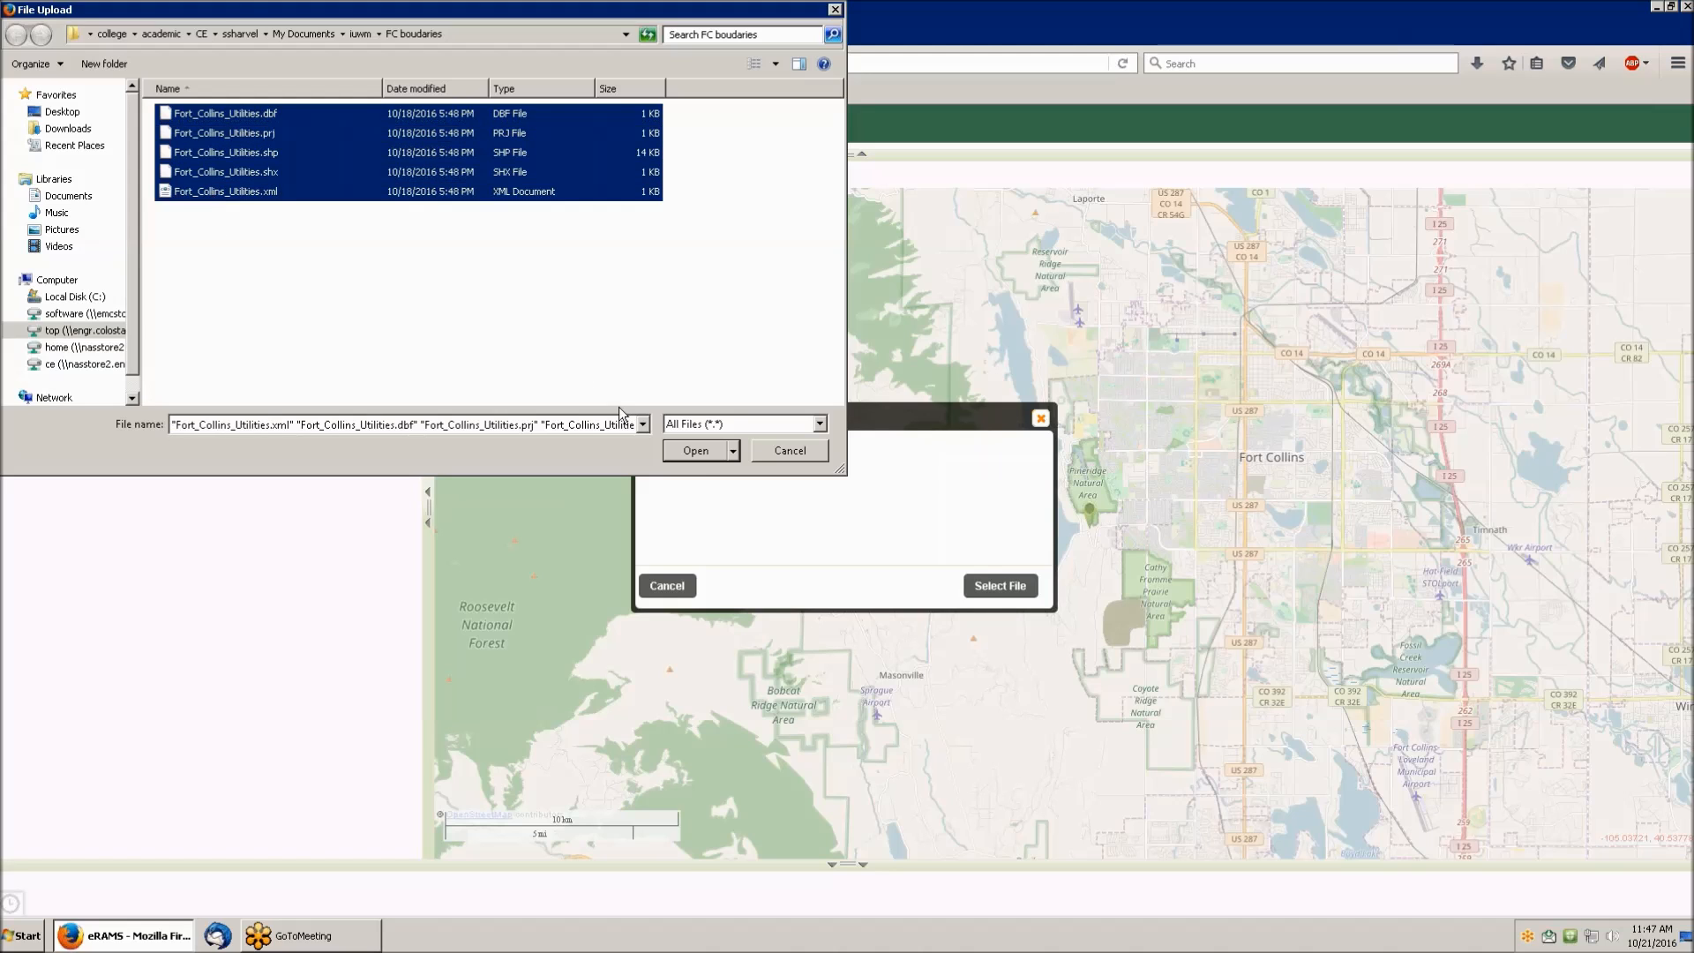
left_click(699, 452)
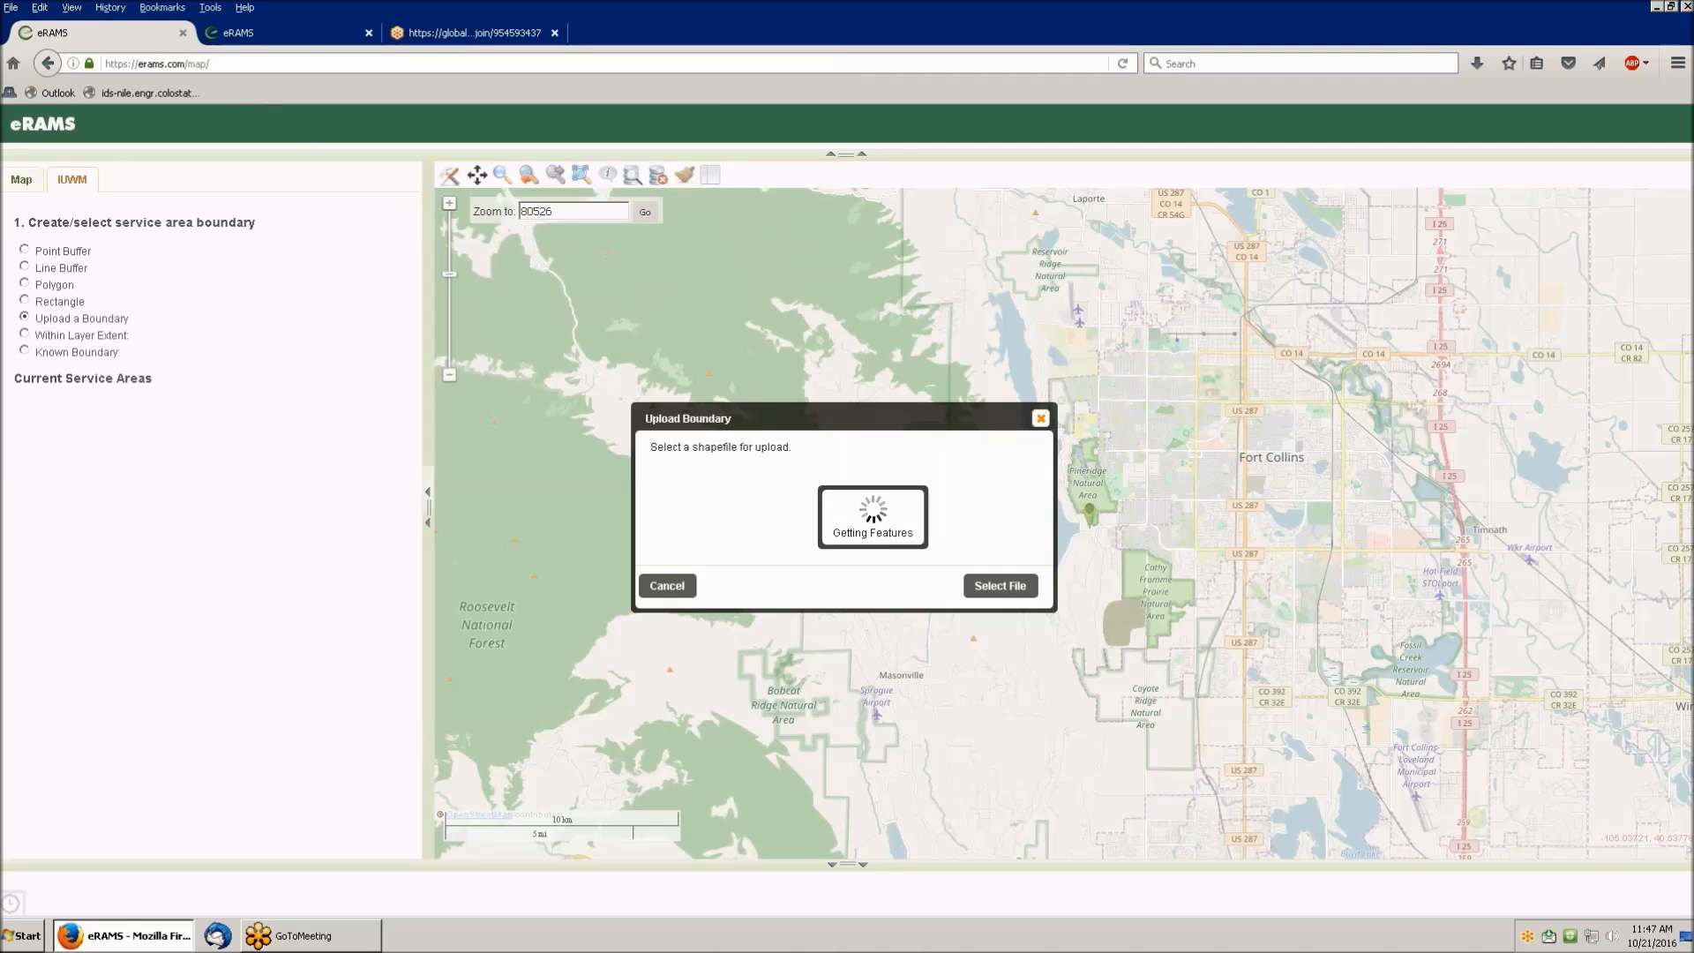
- In the other eRAMS session, set the Fort Collins analysis subunits to Block Groups and generate the service area data
left_click(259, 35)
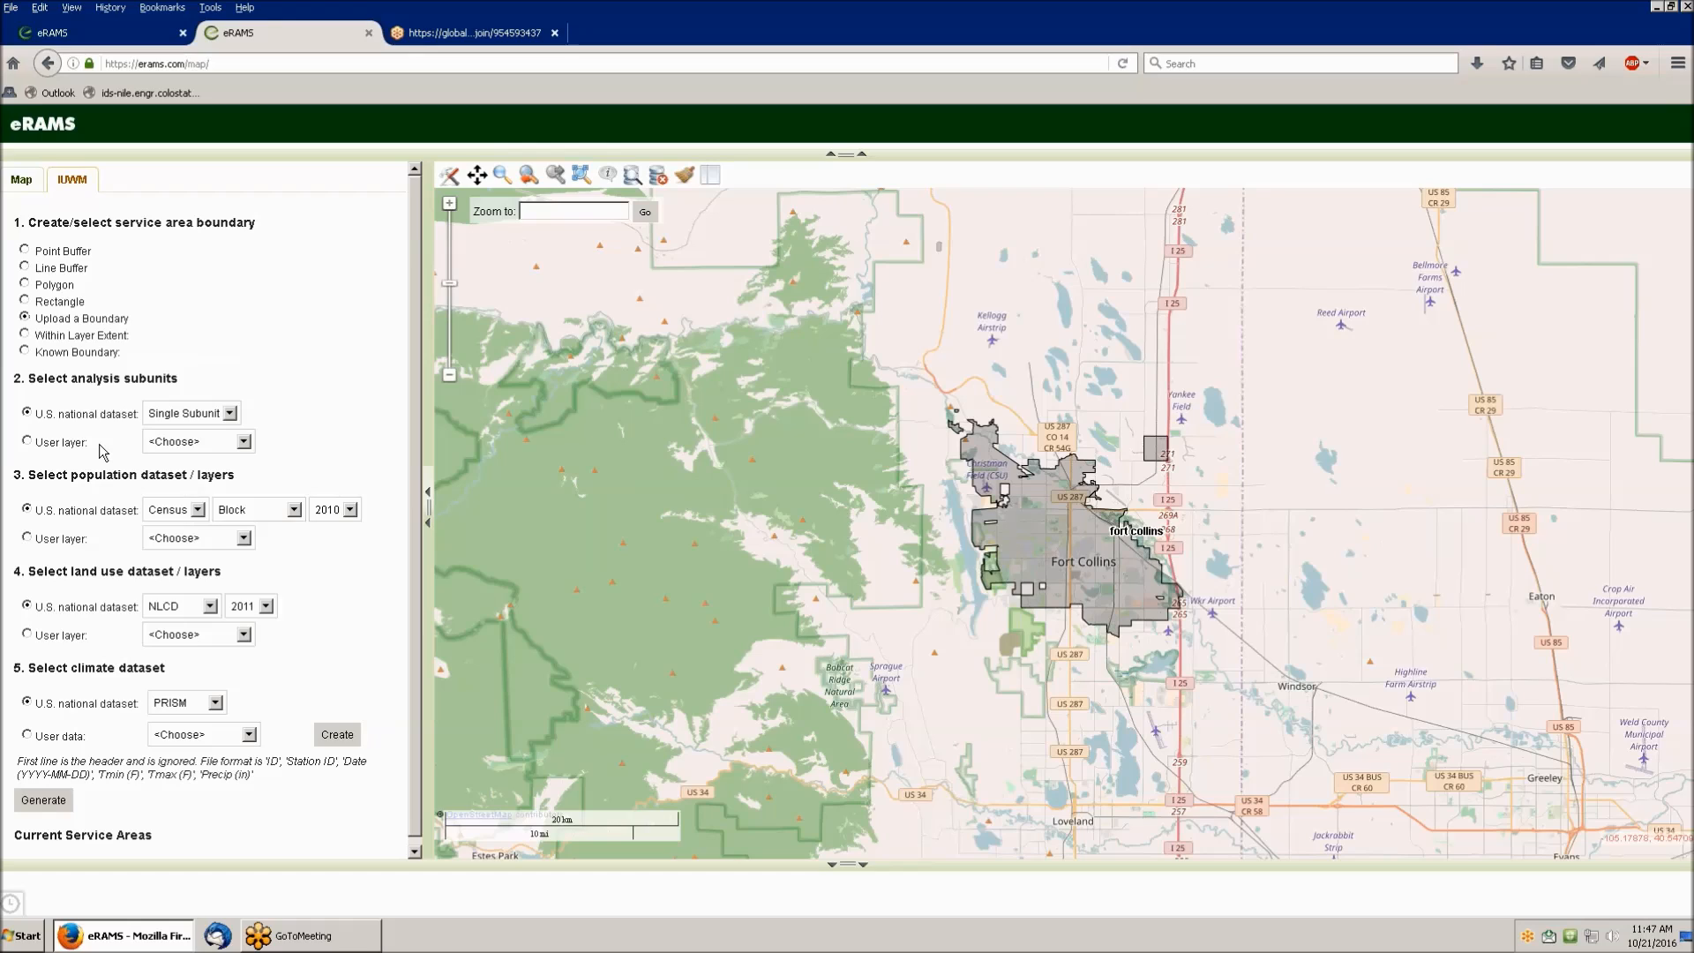
left_click(230, 413)
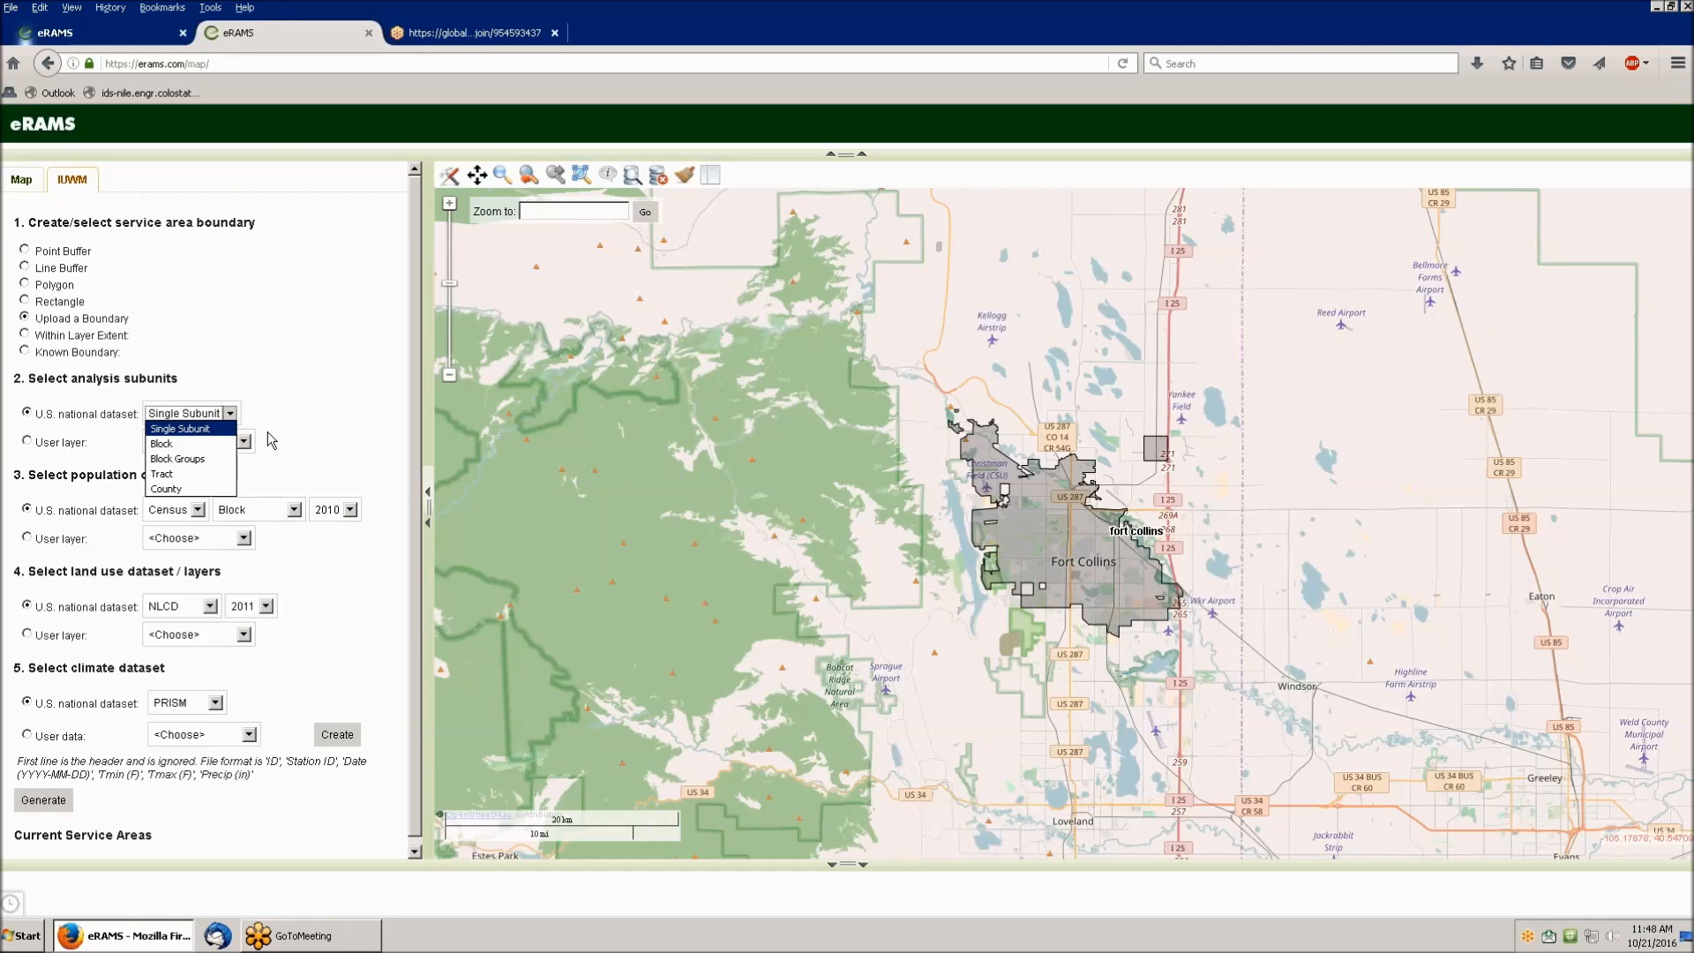
left_click(195, 460)
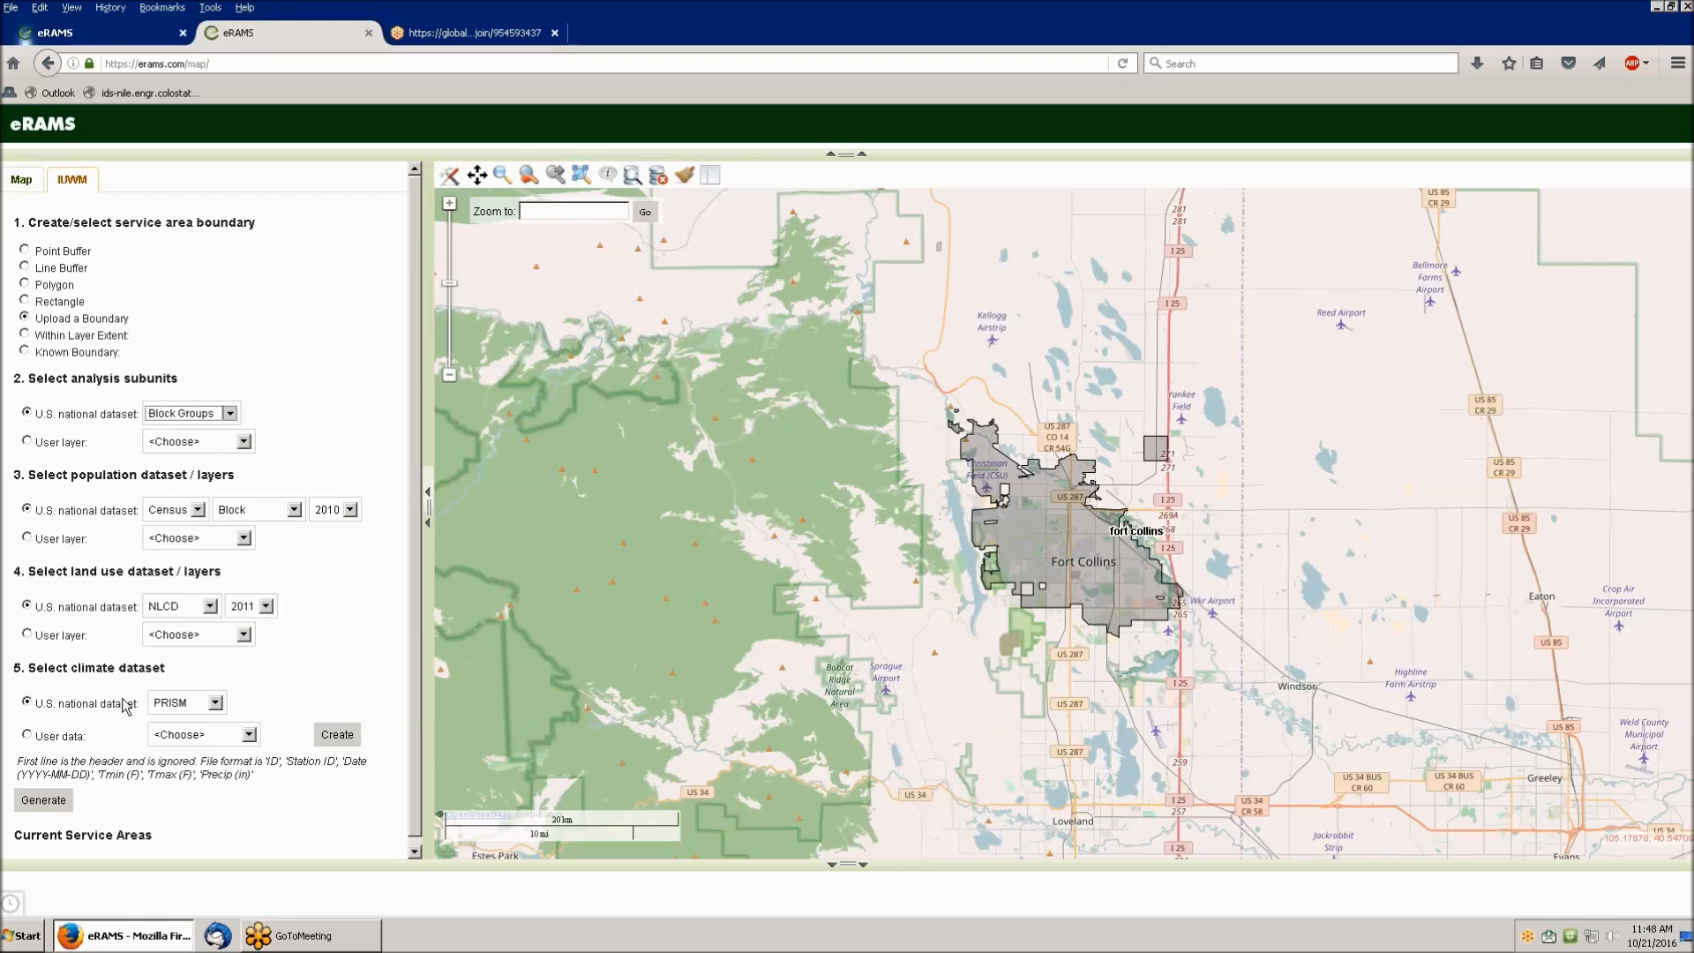
left_click(48, 800)
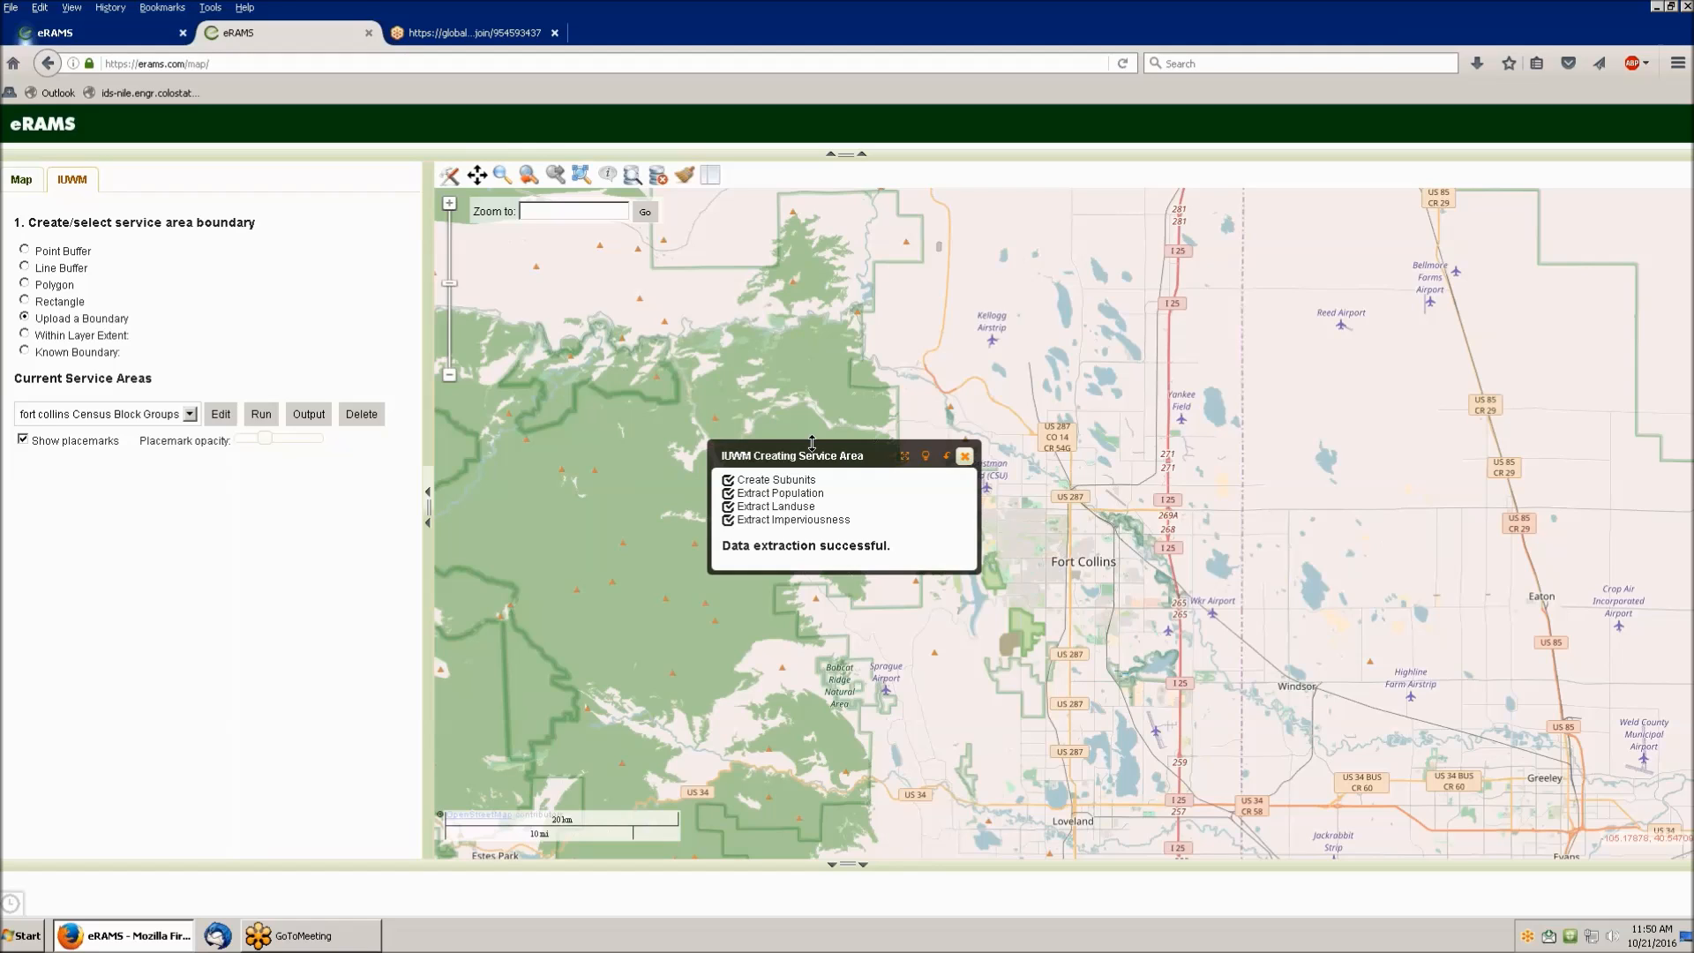
left_click(965, 457)
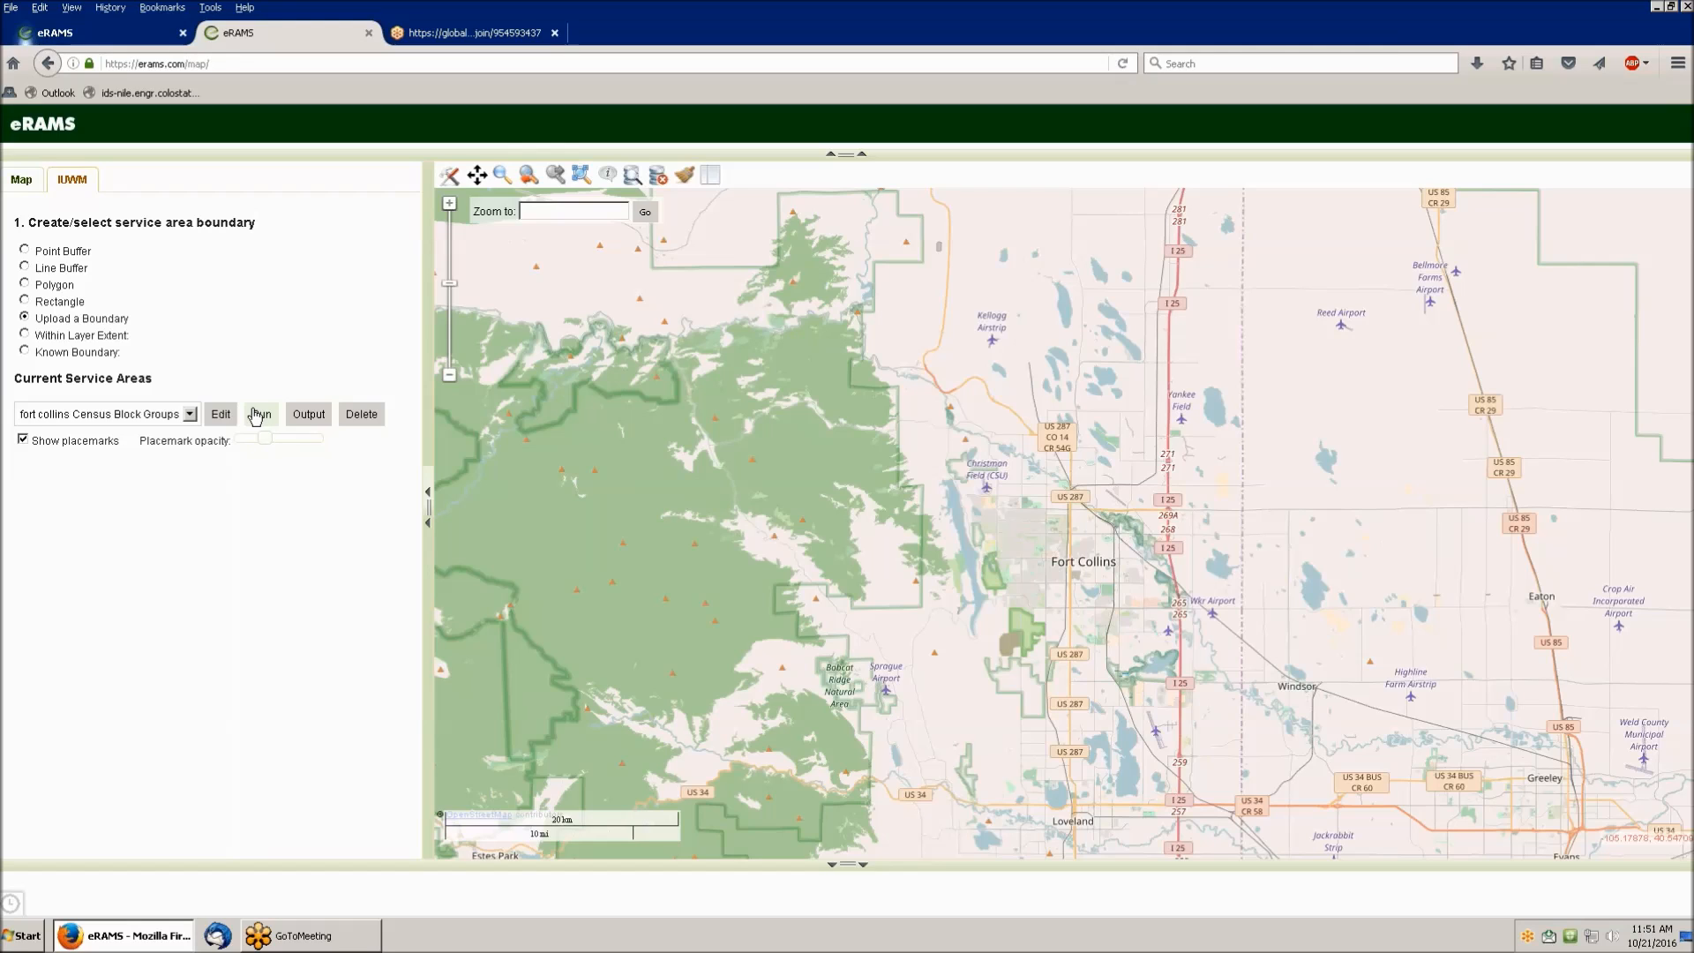
- Review the default scenario's home profiles, landscape irrigation parameters and subunit data for the Fort Collins service area, and save the scenario
left_click(222, 419)
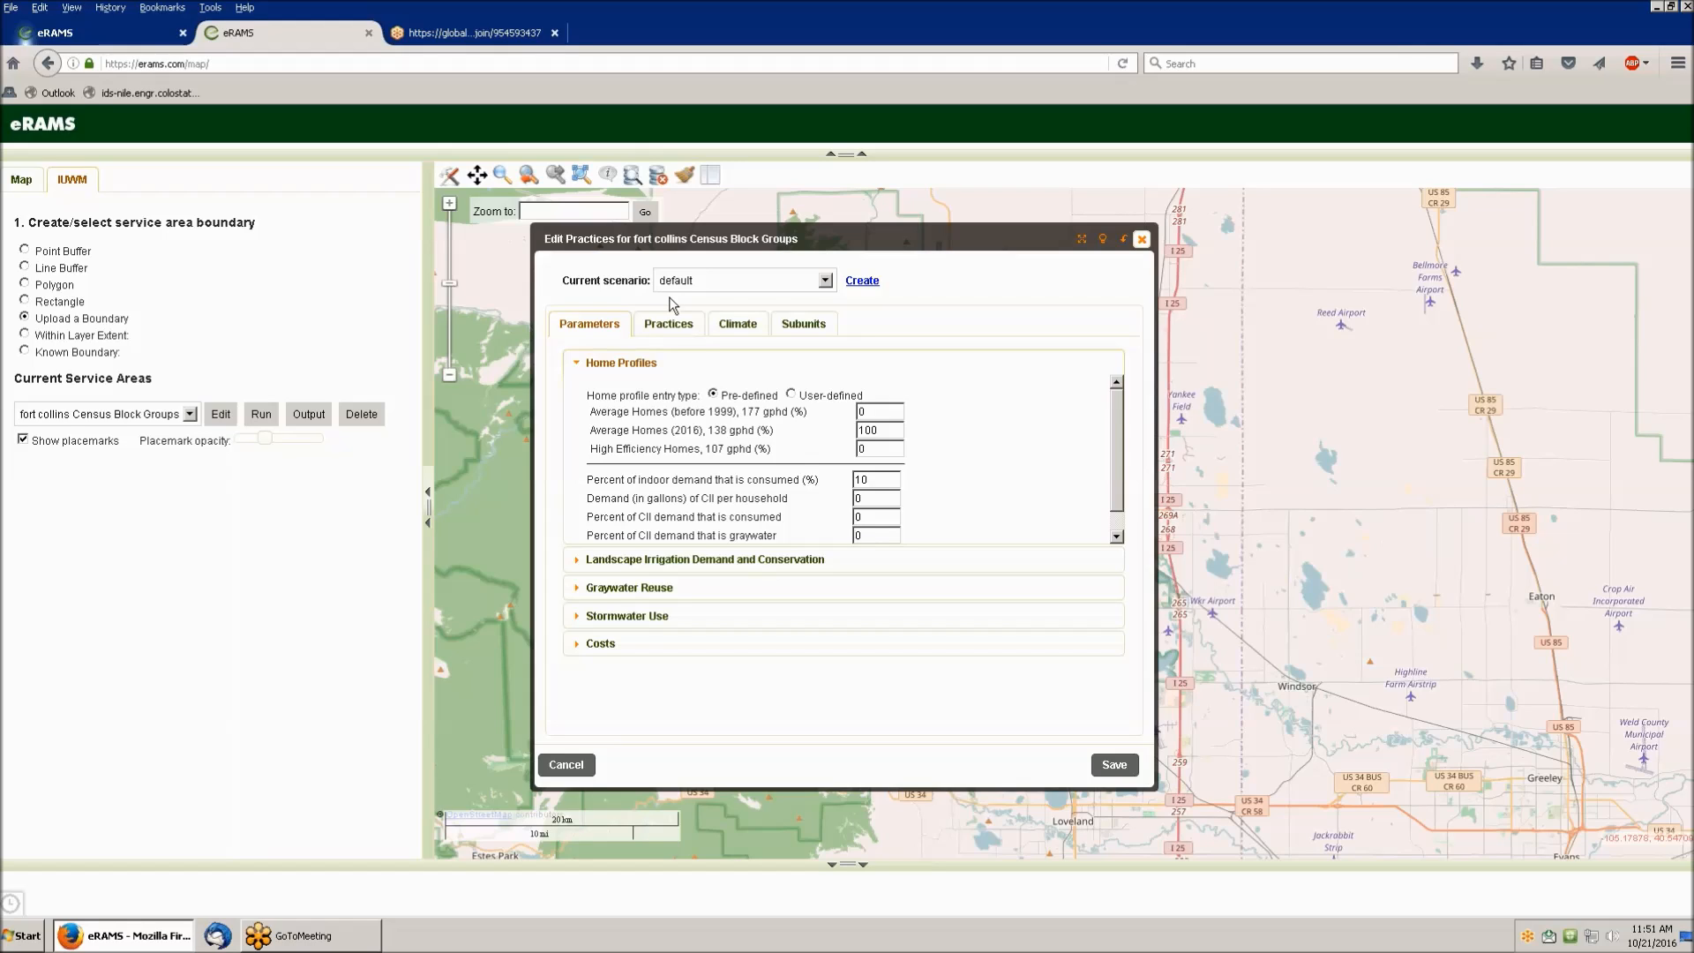
mouse_move(720, 441)
mouse_move(669, 431)
left_click(579, 562)
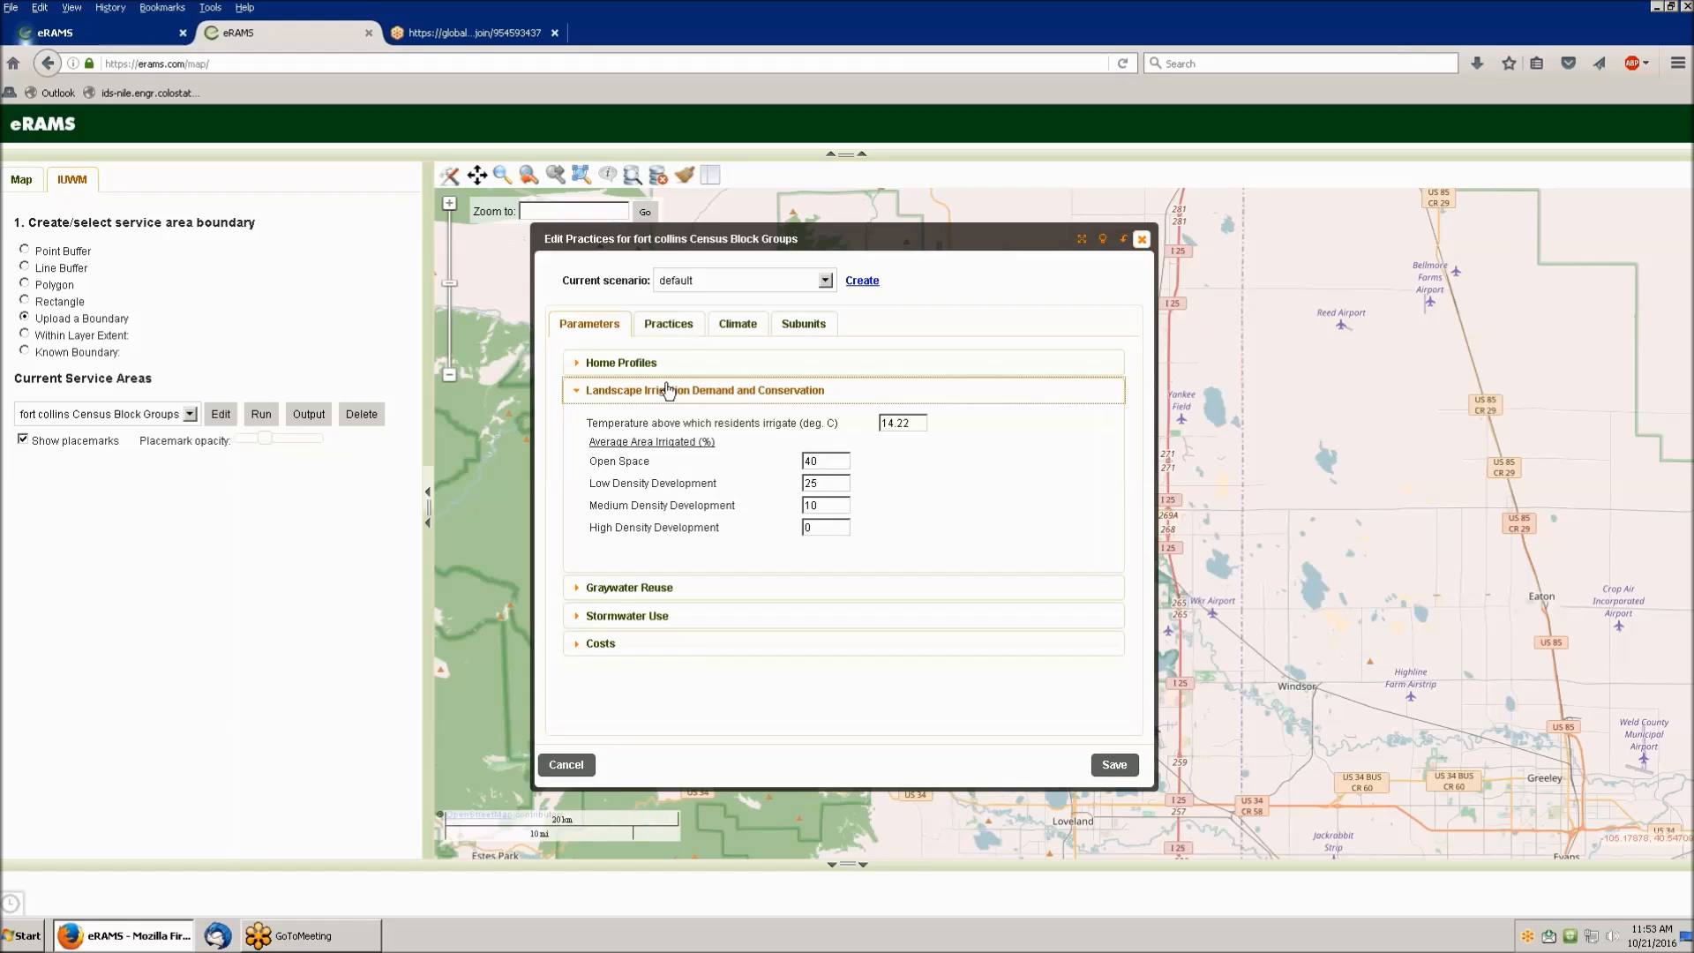
left_click(803, 324)
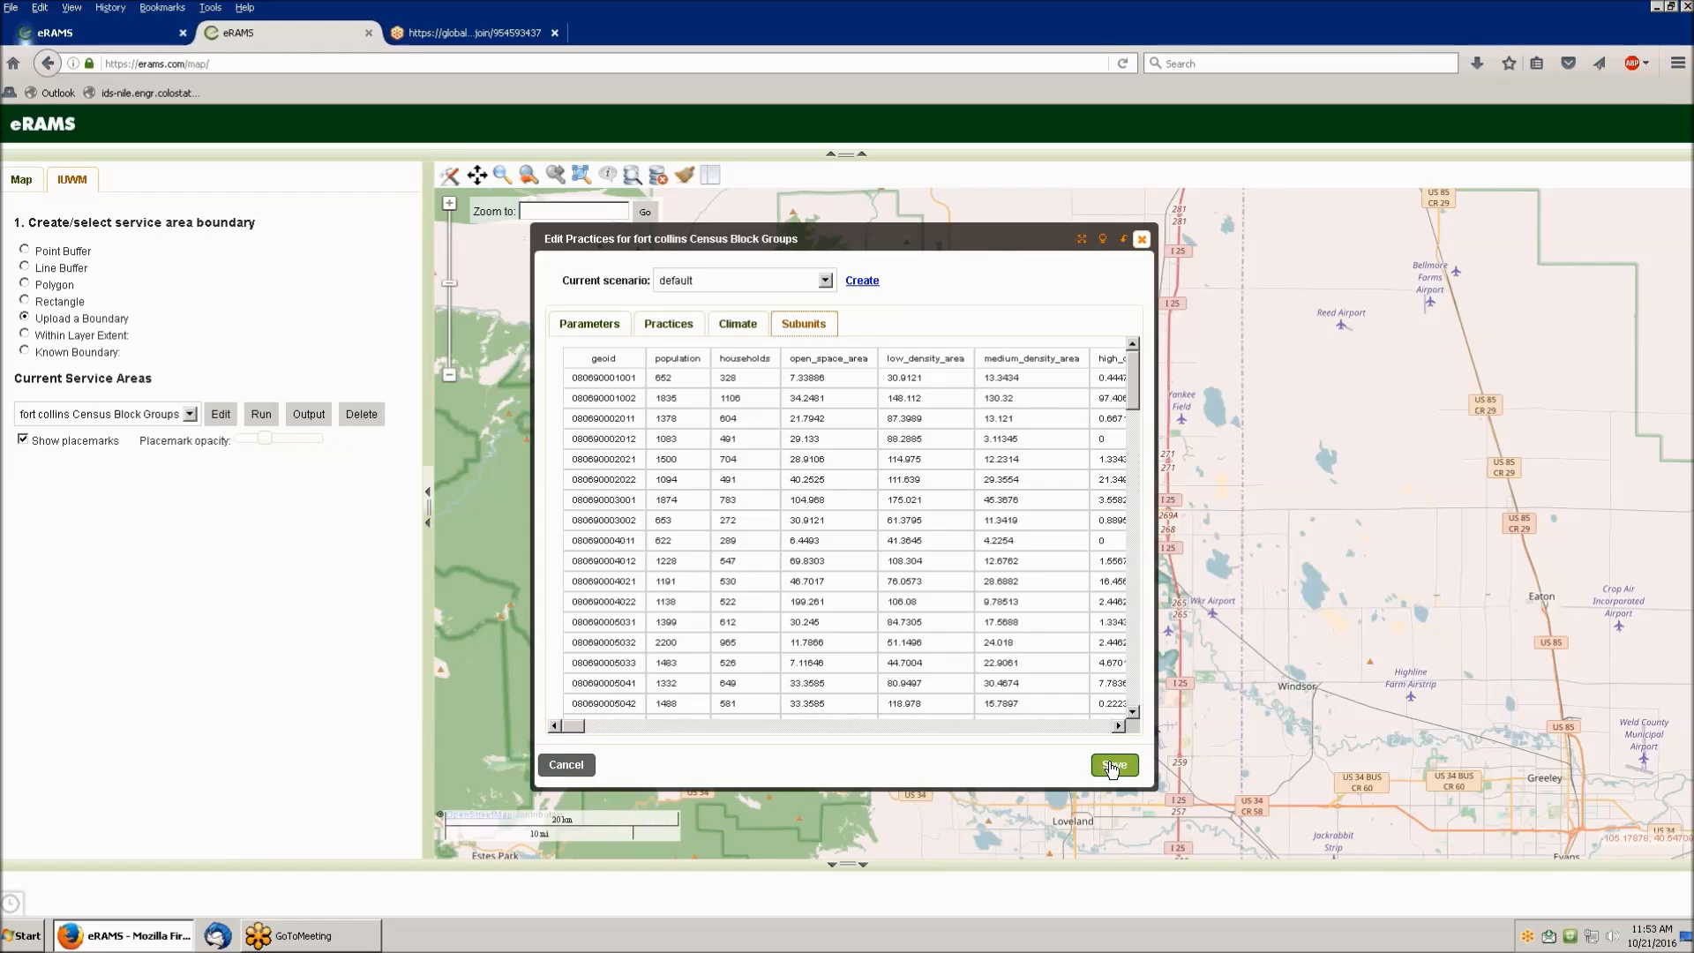
left_click(604, 328)
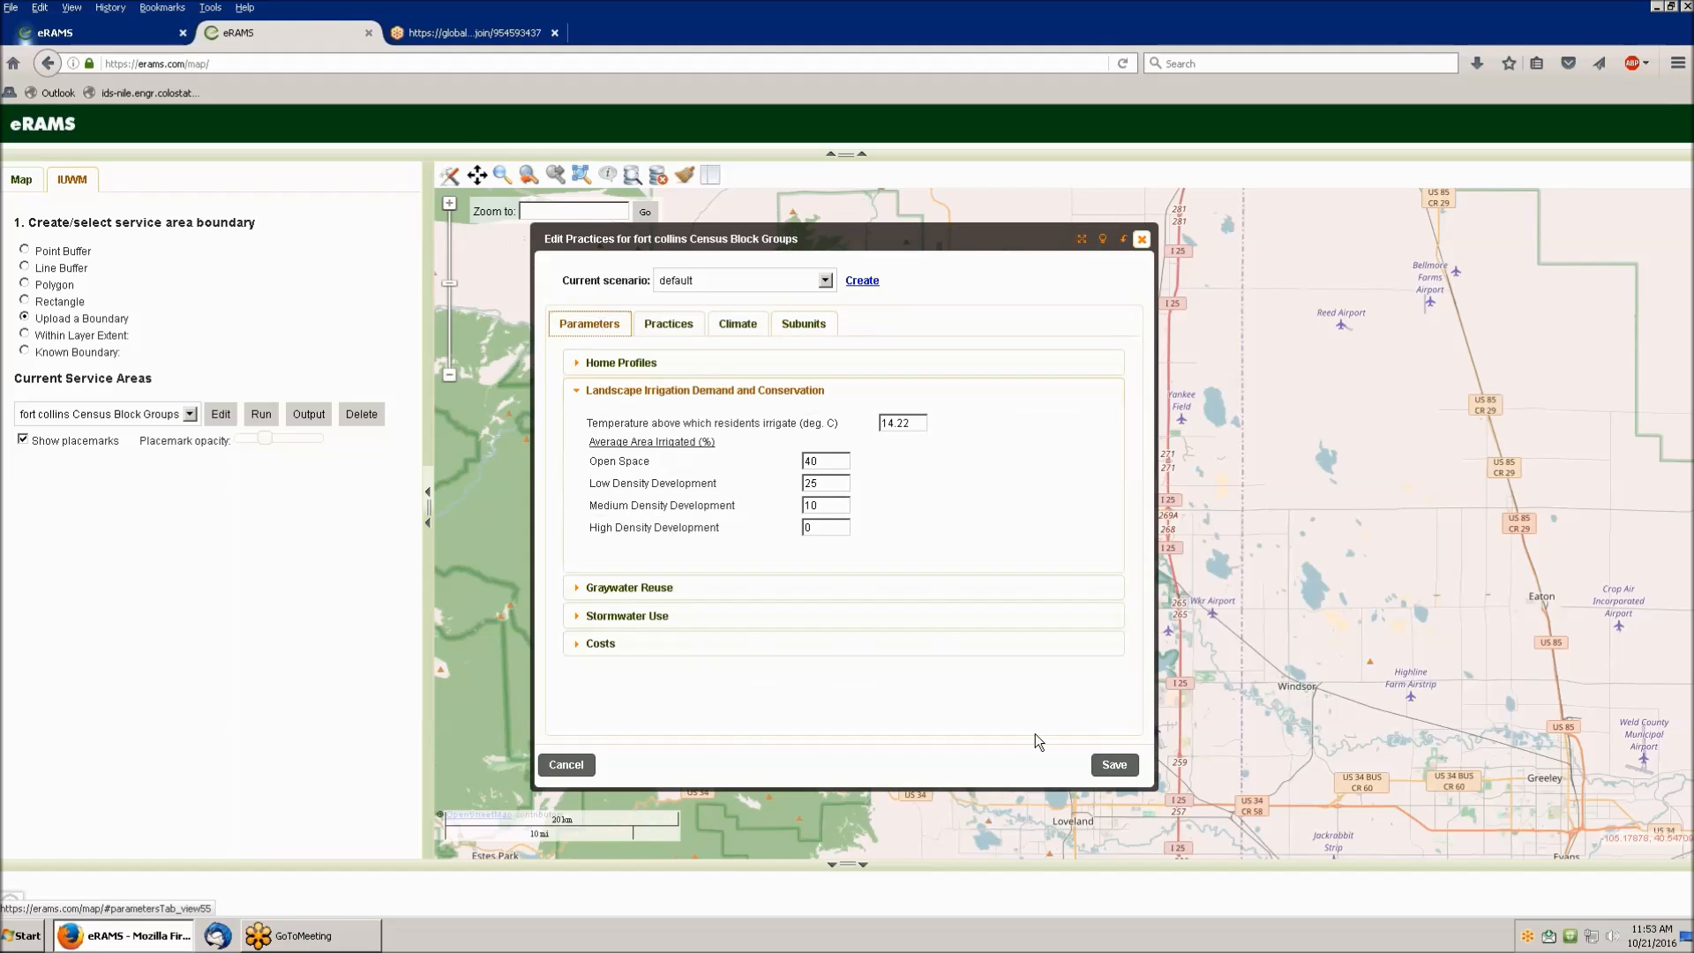
left_click(1116, 766)
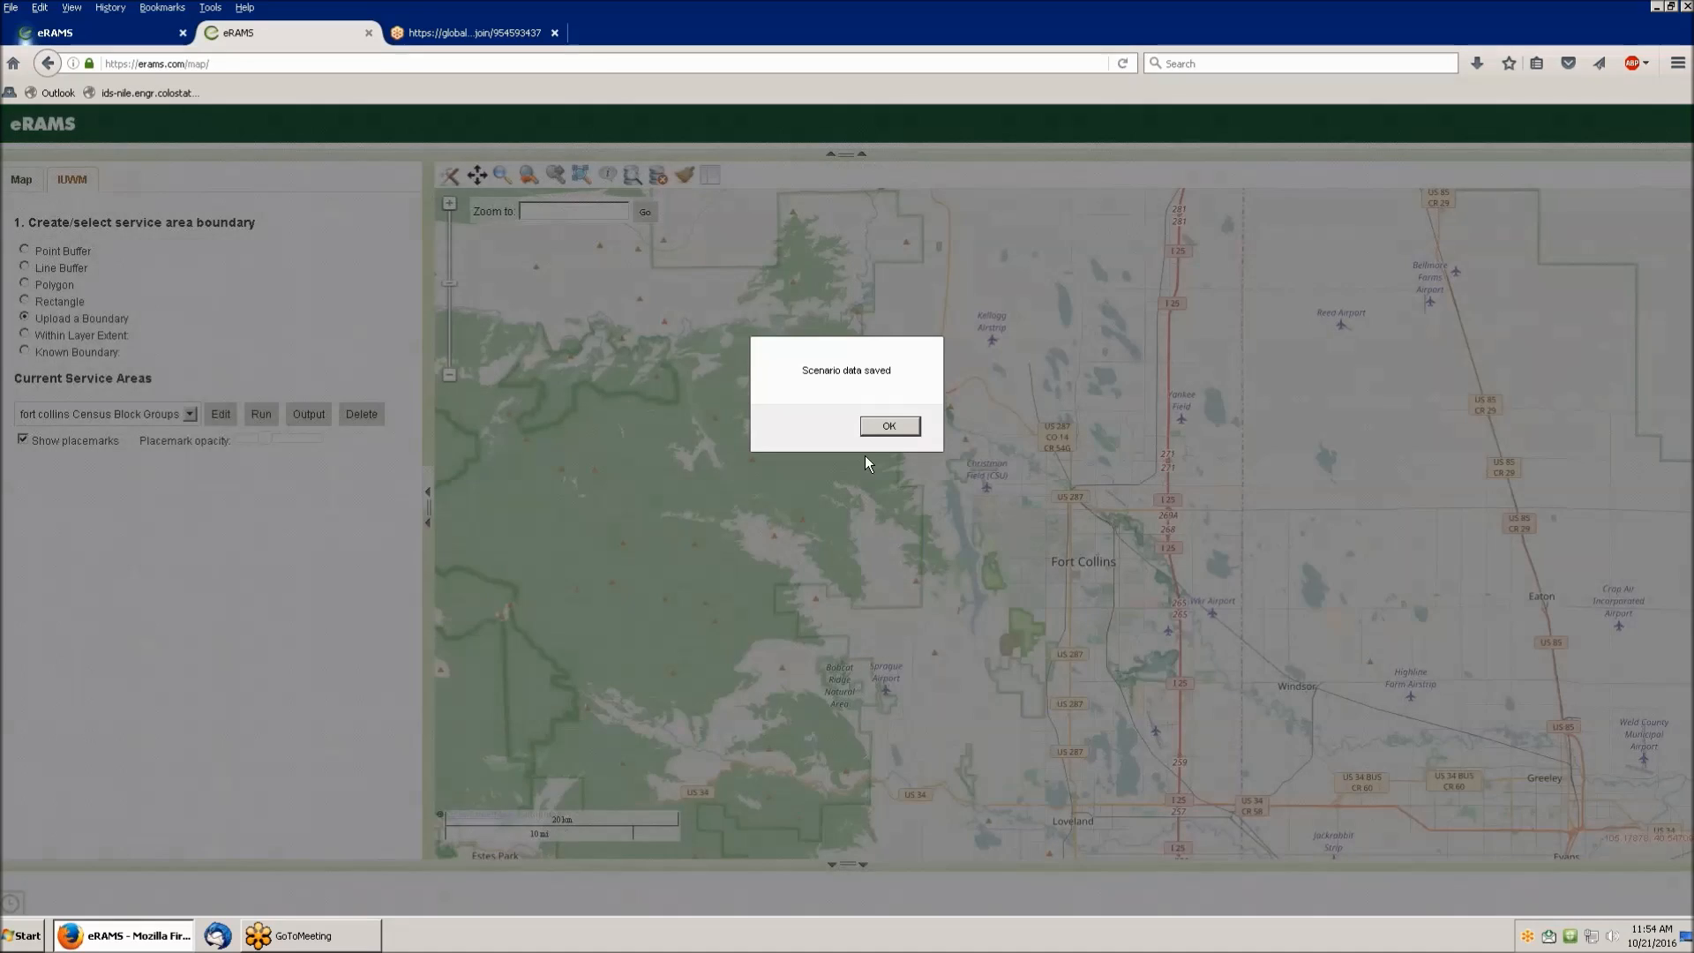
left_click(877, 427)
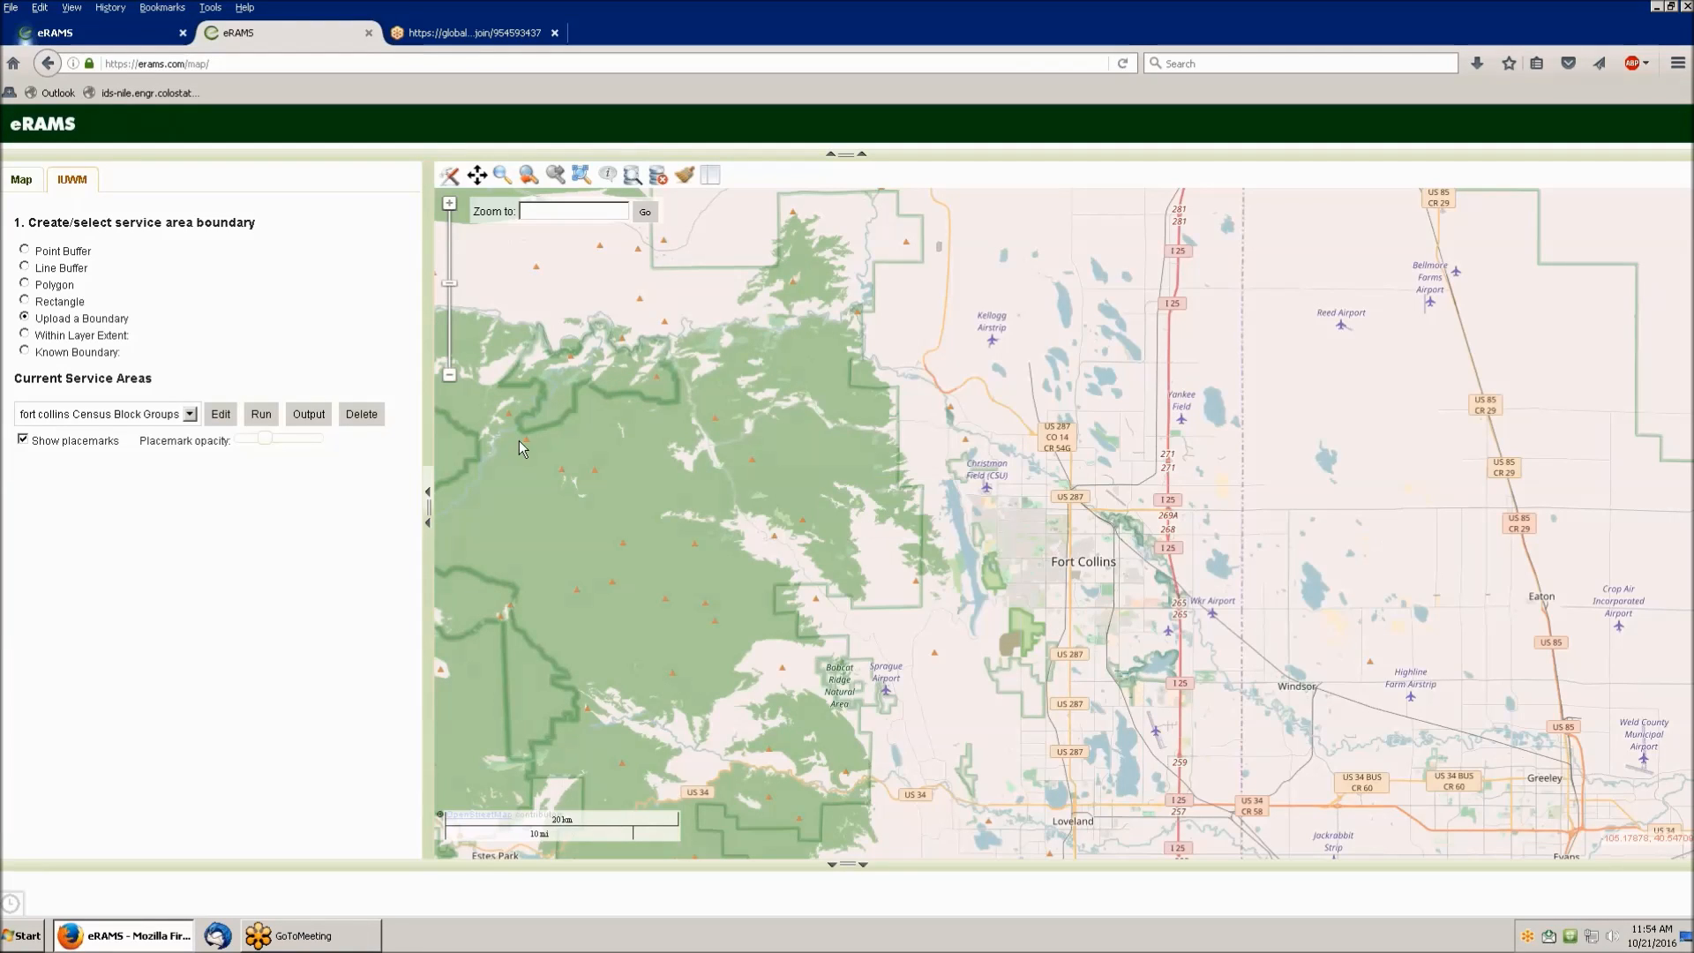
- Set the start year of the IUWM model run for the Fort Collins service area to 2000
left_click(262, 414)
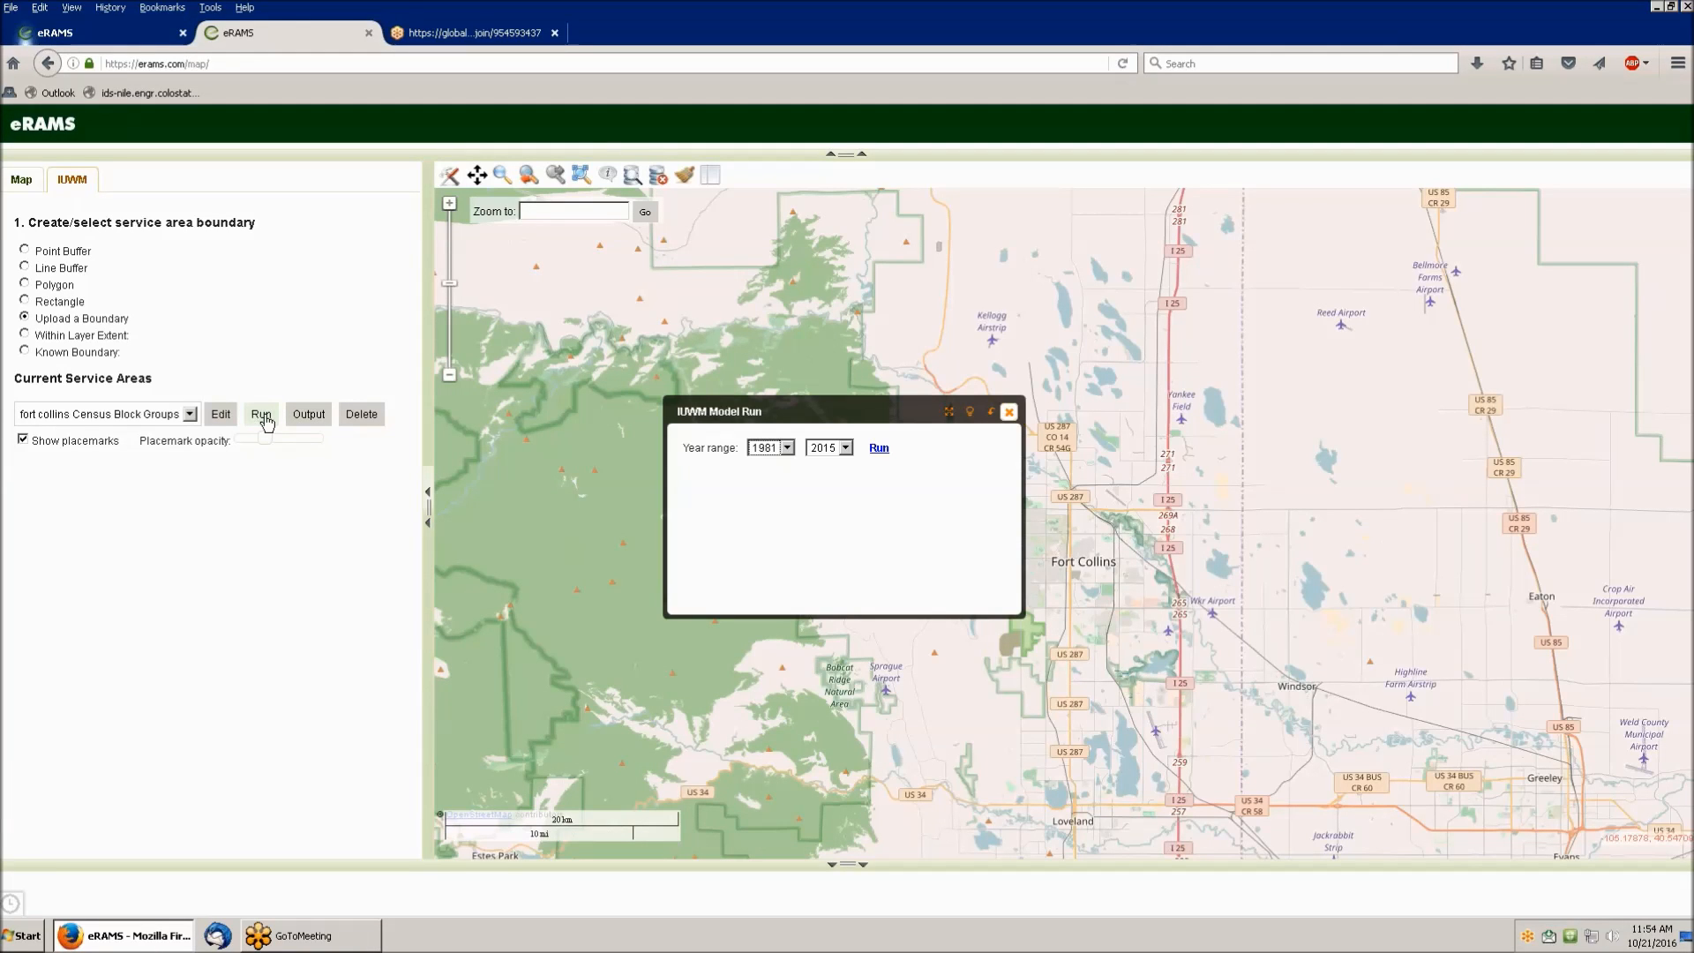
left_click(787, 449)
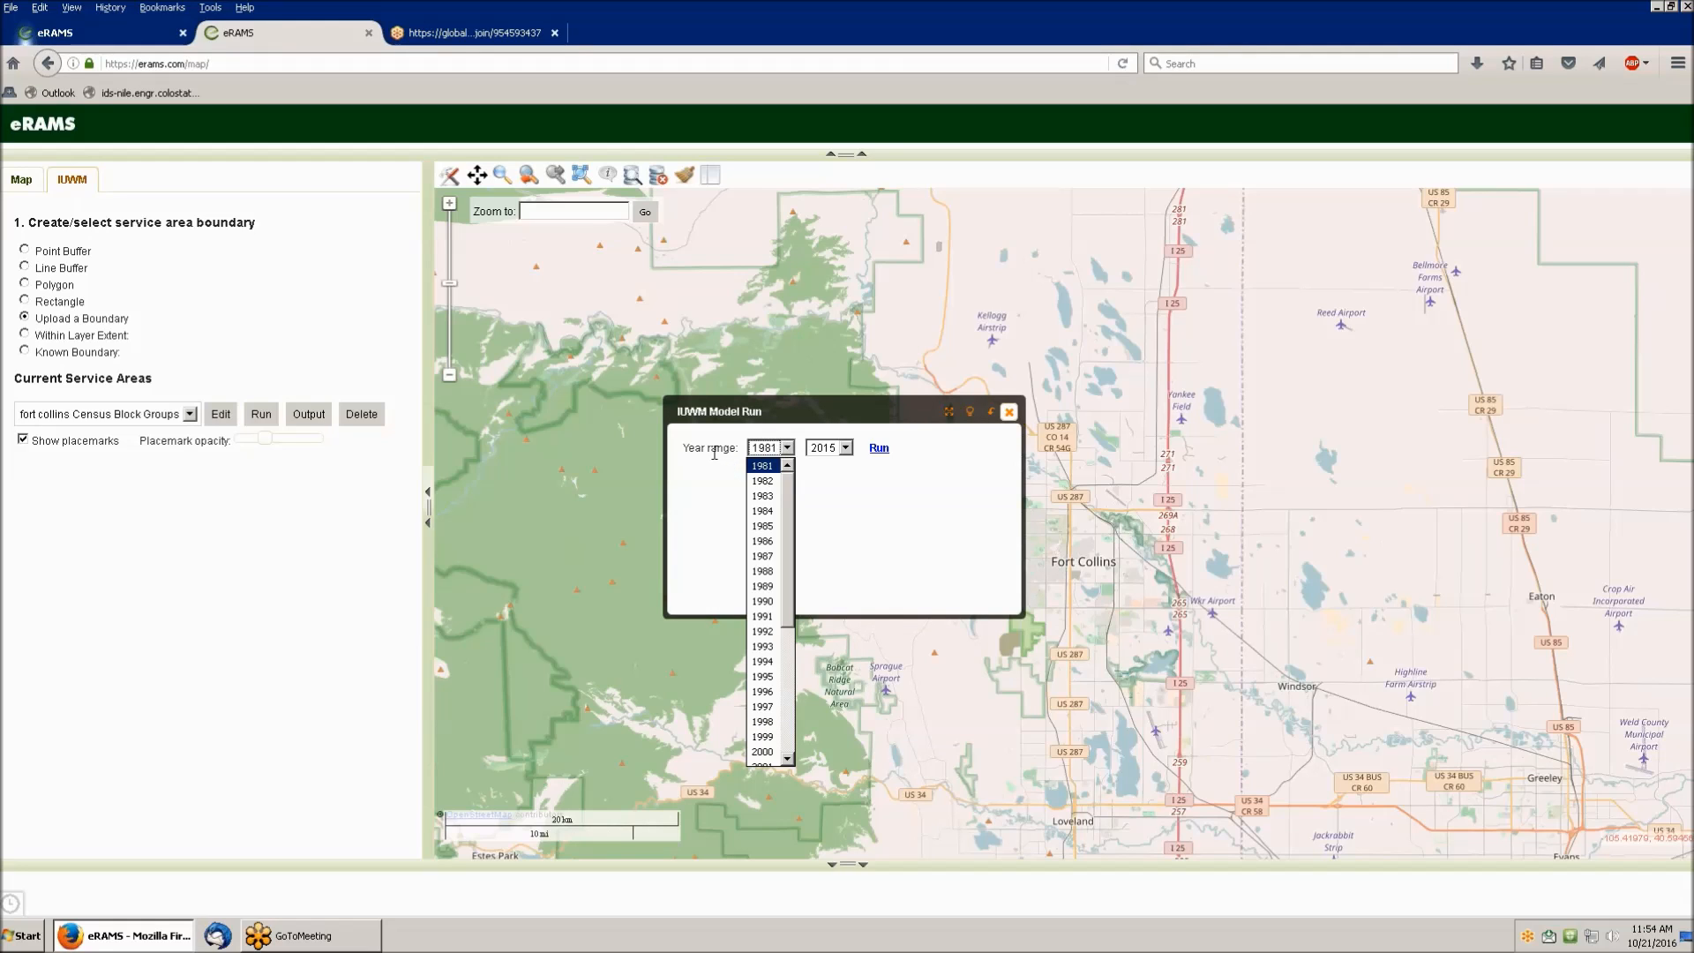
scroll(789, 627, "down", 2)
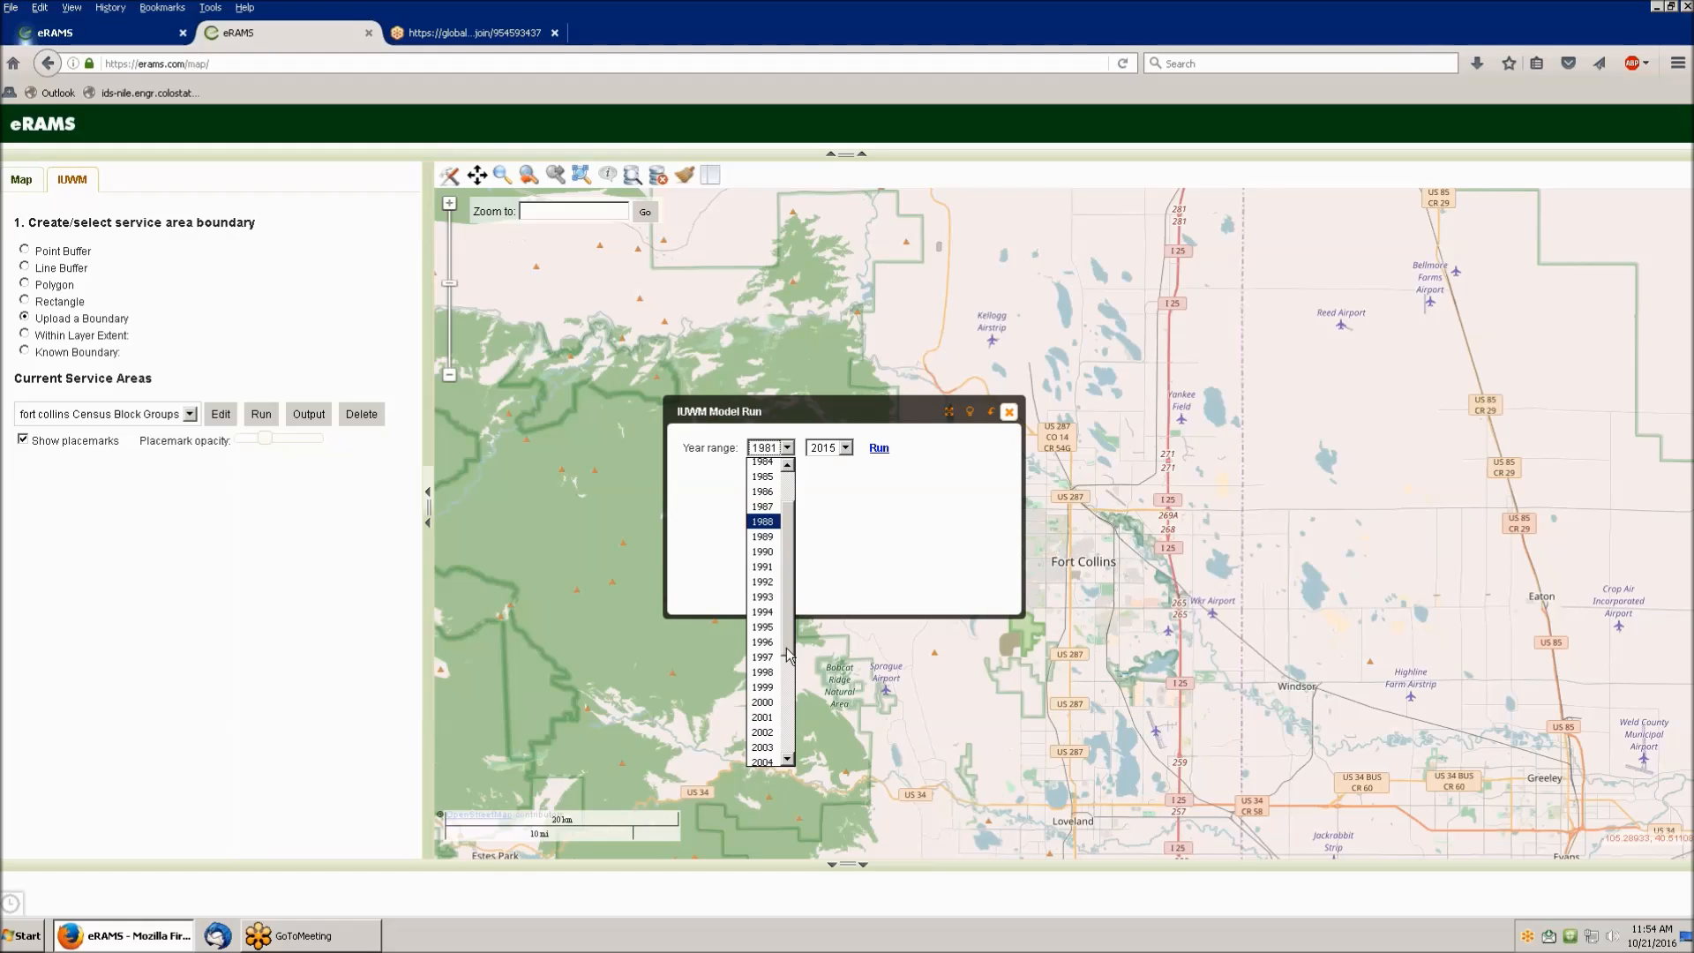
left_click(765, 696)
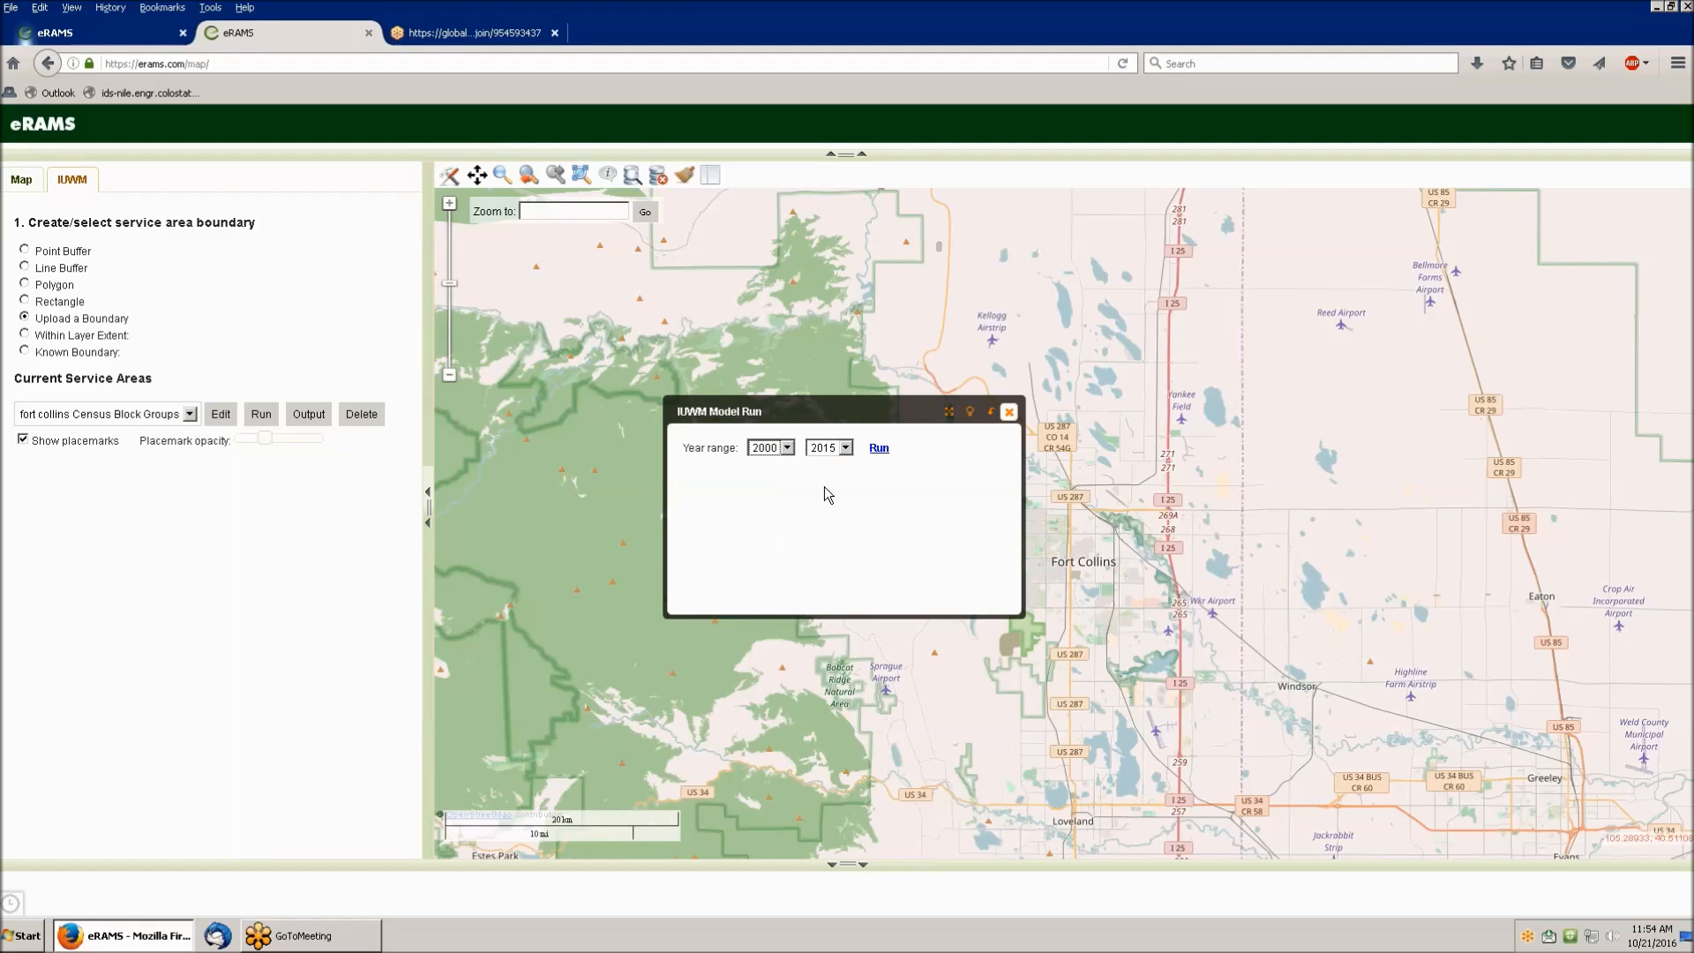
- Run the IUWM model for the Fort Collins block groups for 2000 to 2015 and close the run window
left_click(879, 450)
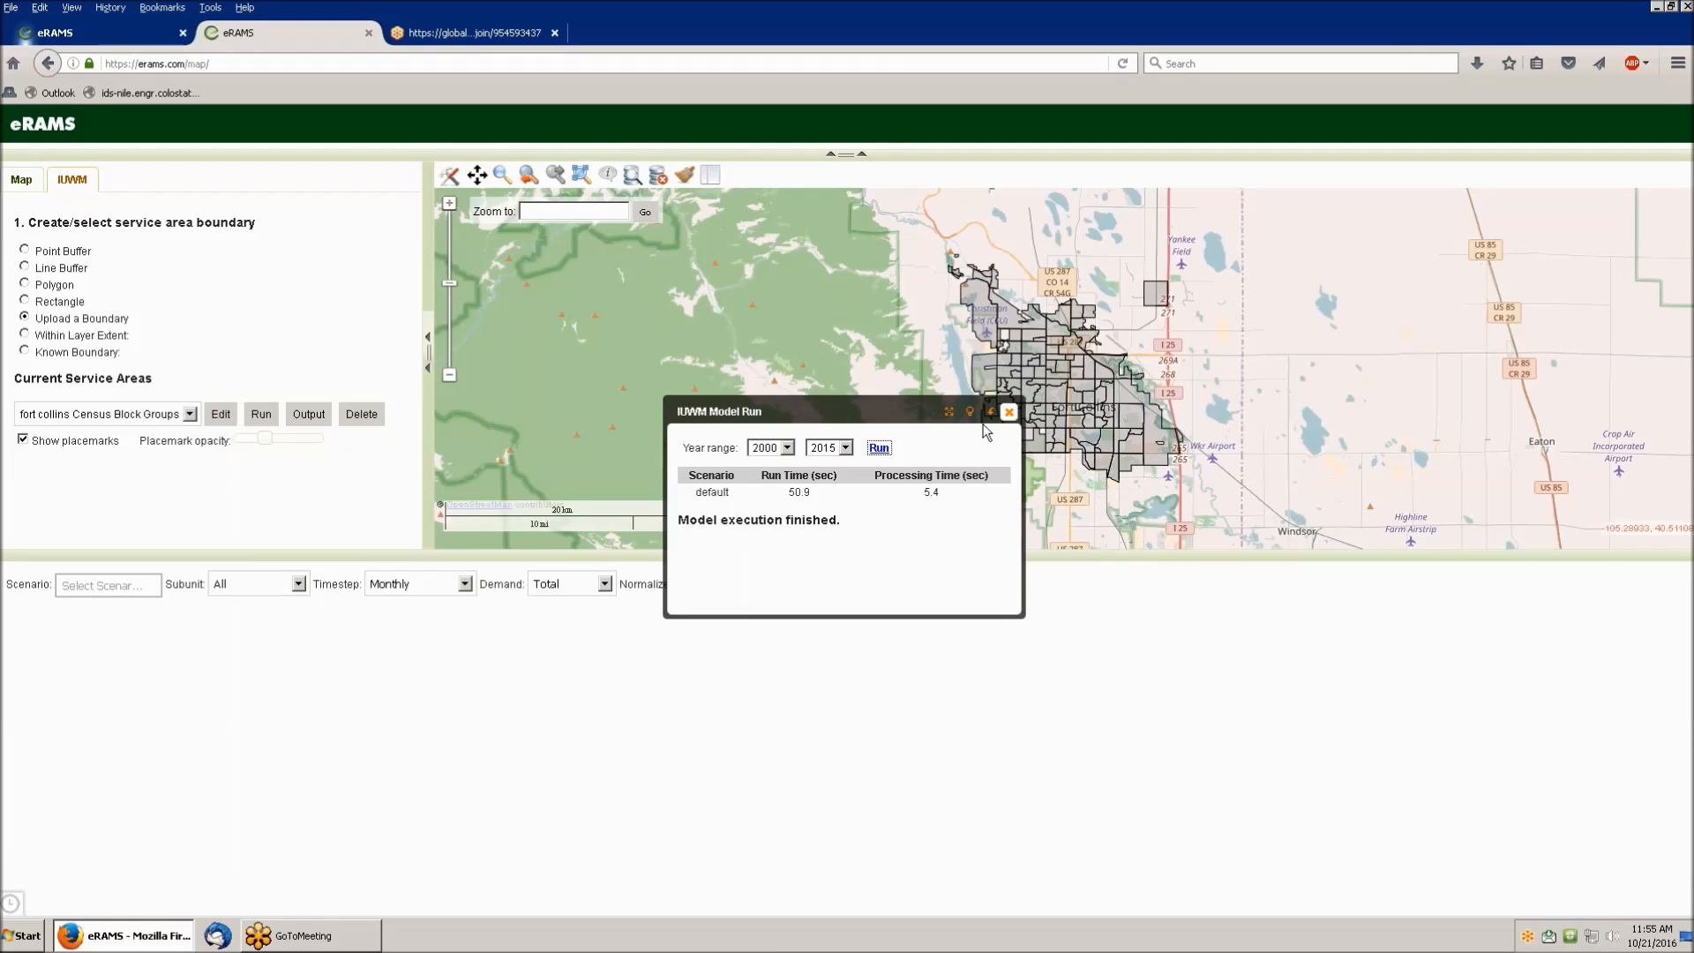
left_click(1009, 415)
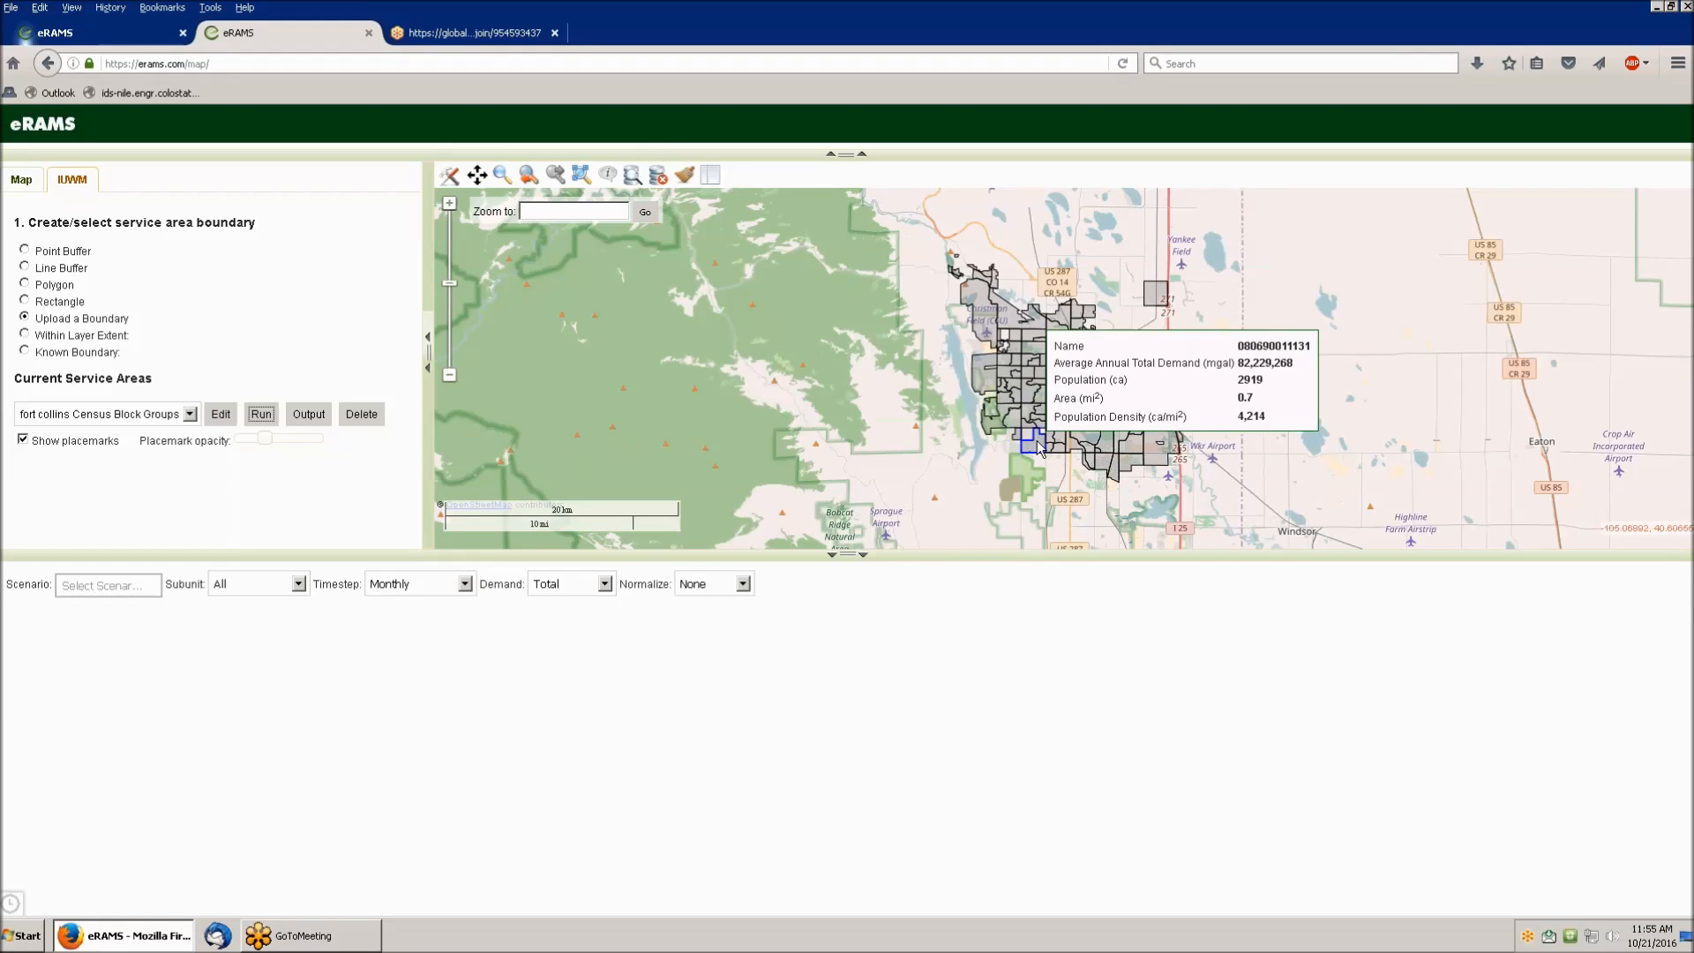
mouse_move(1035, 393)
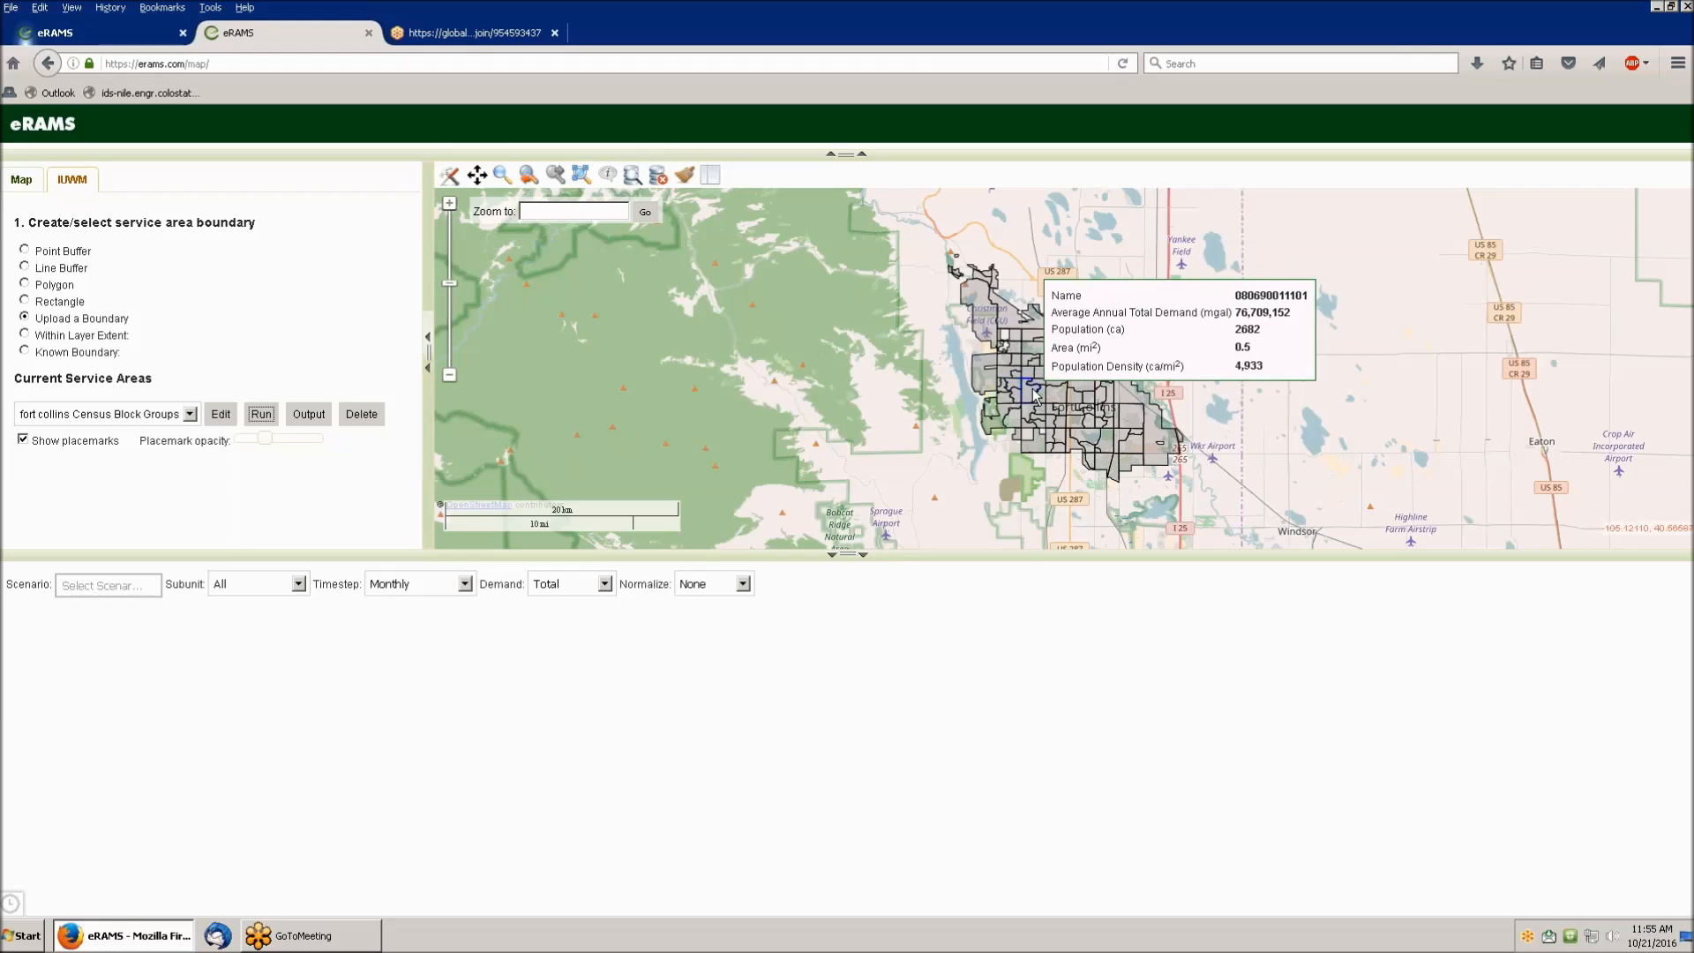
- Chart the model output for the default scenario across all subunits
left_click(141, 587)
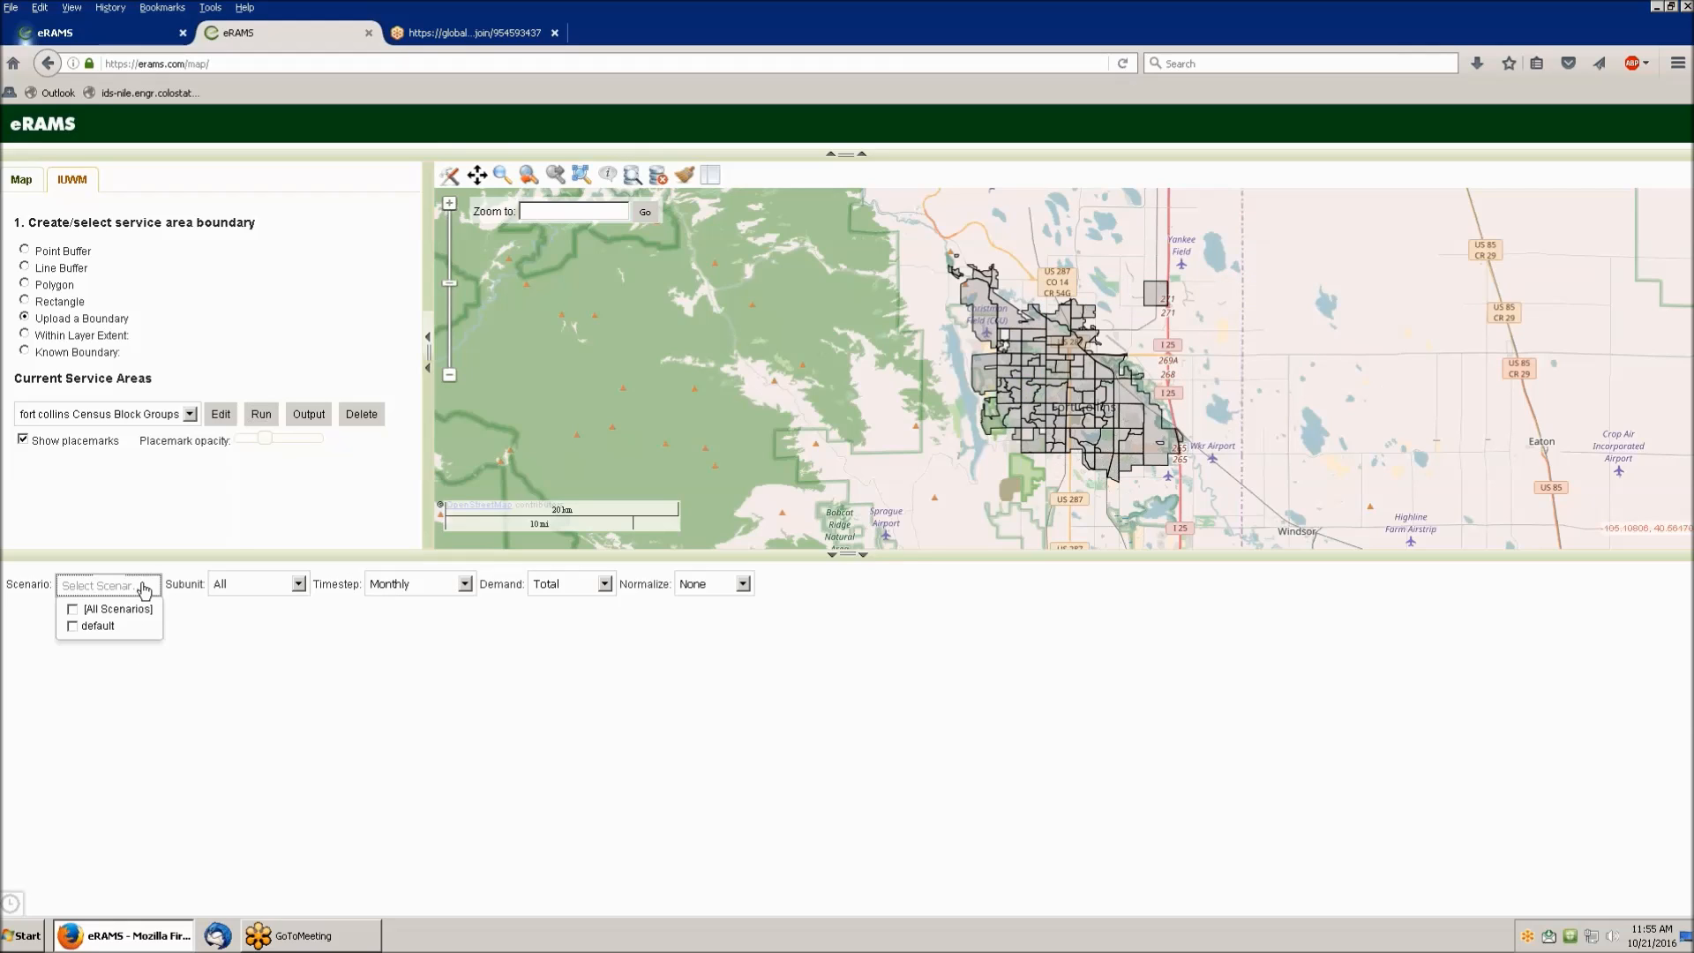
left_click(74, 627)
left_click(73, 627)
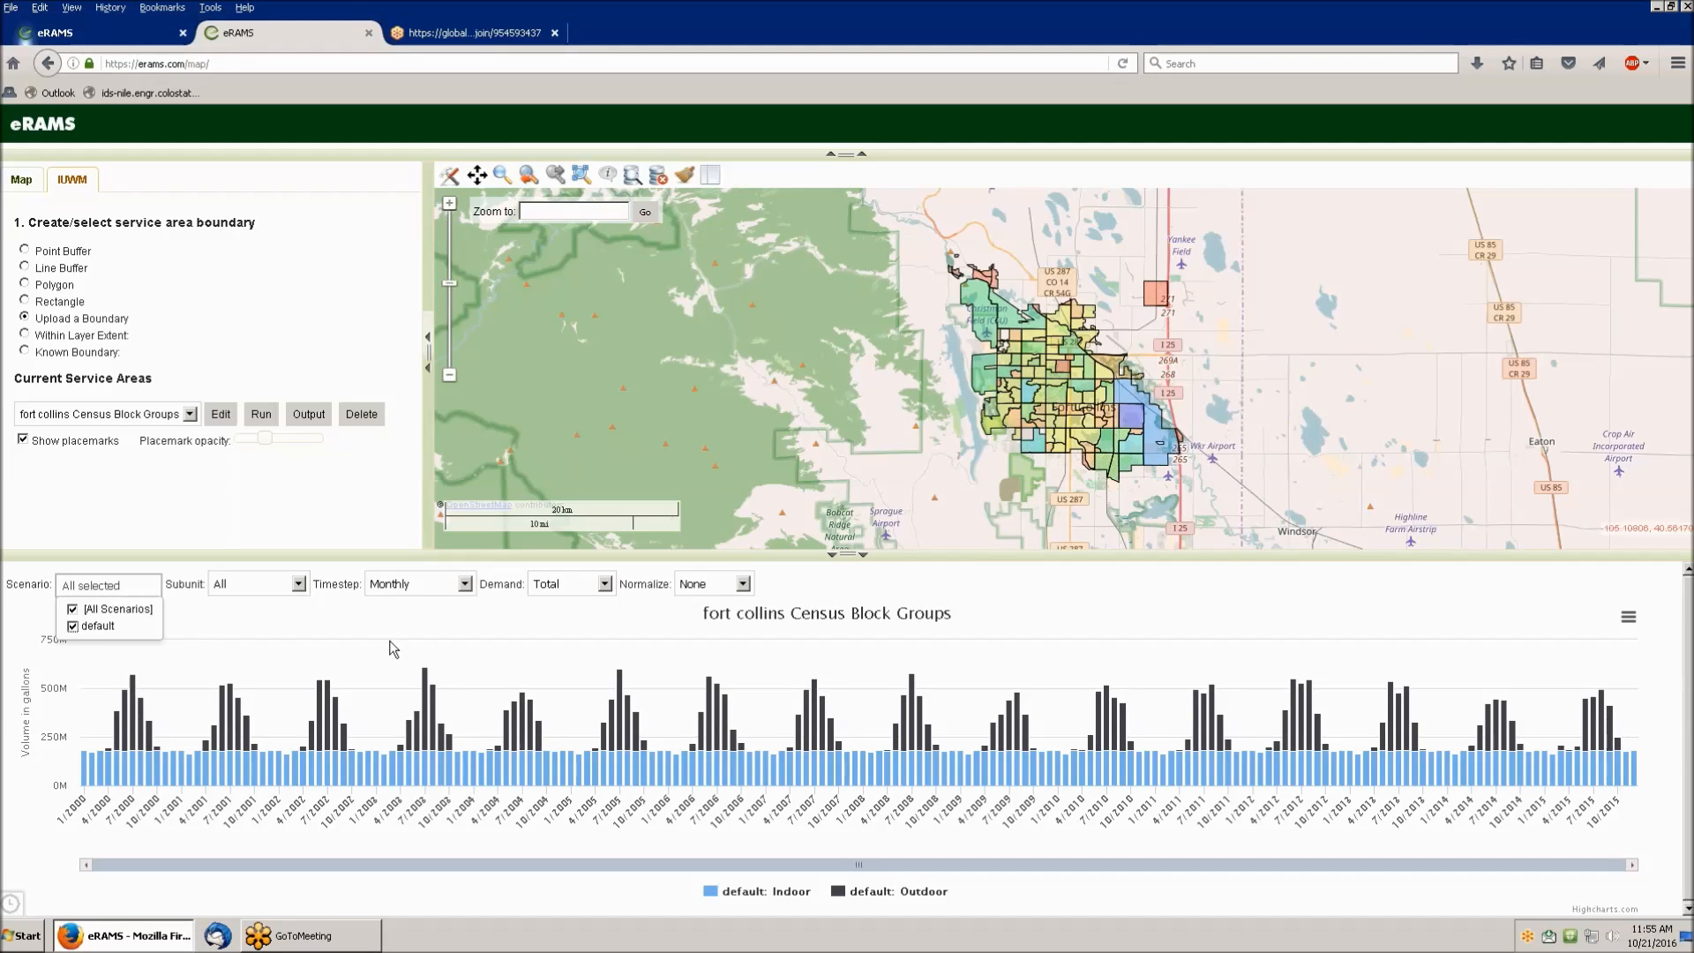
- Set the demand chart's timestep to Monthly Average and read the indoor and outdoor demand for individual months
left_click(469, 589)
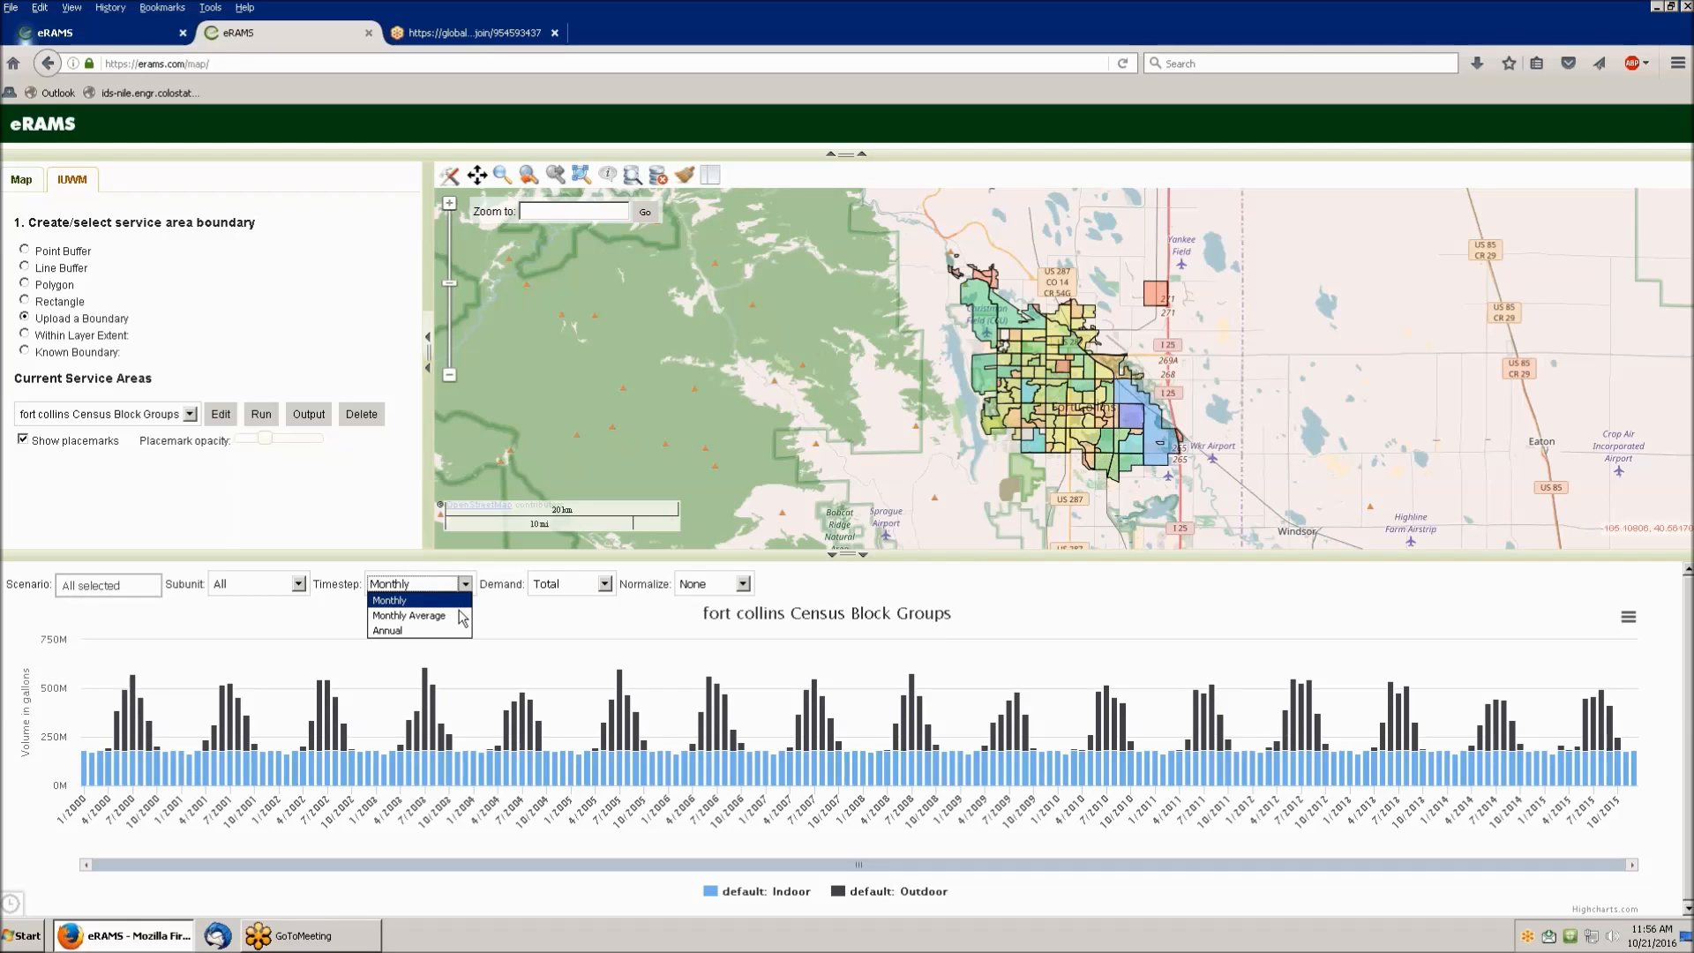
left_click(455, 615)
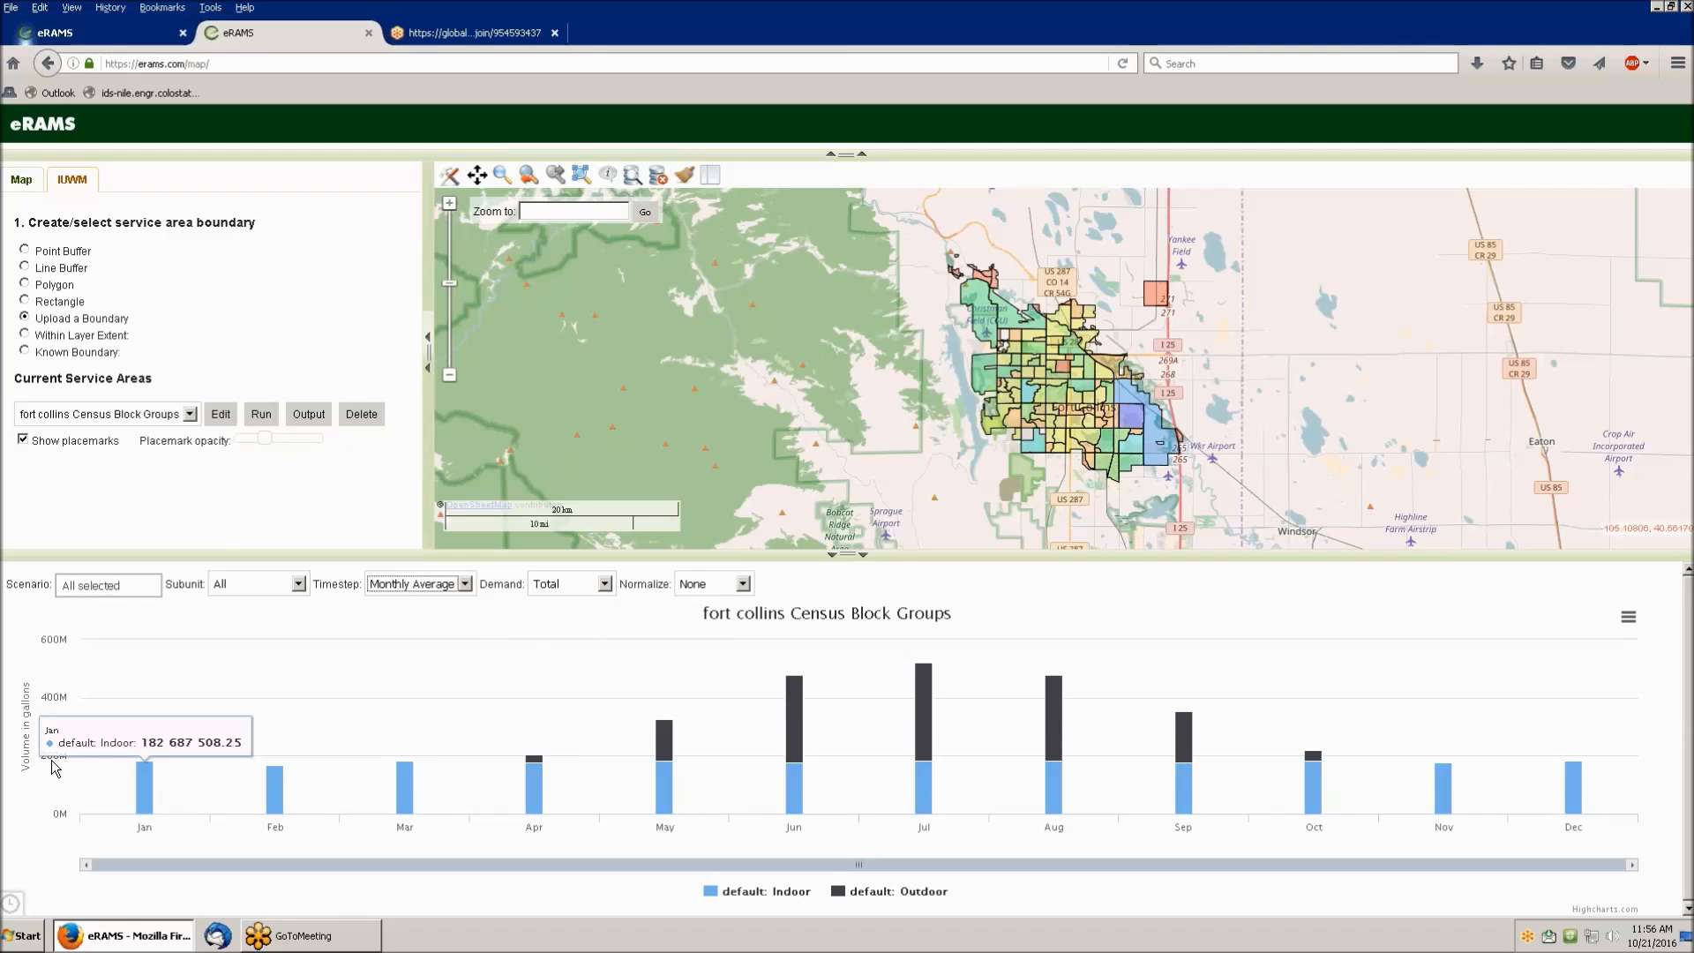
mouse_move(139, 801)
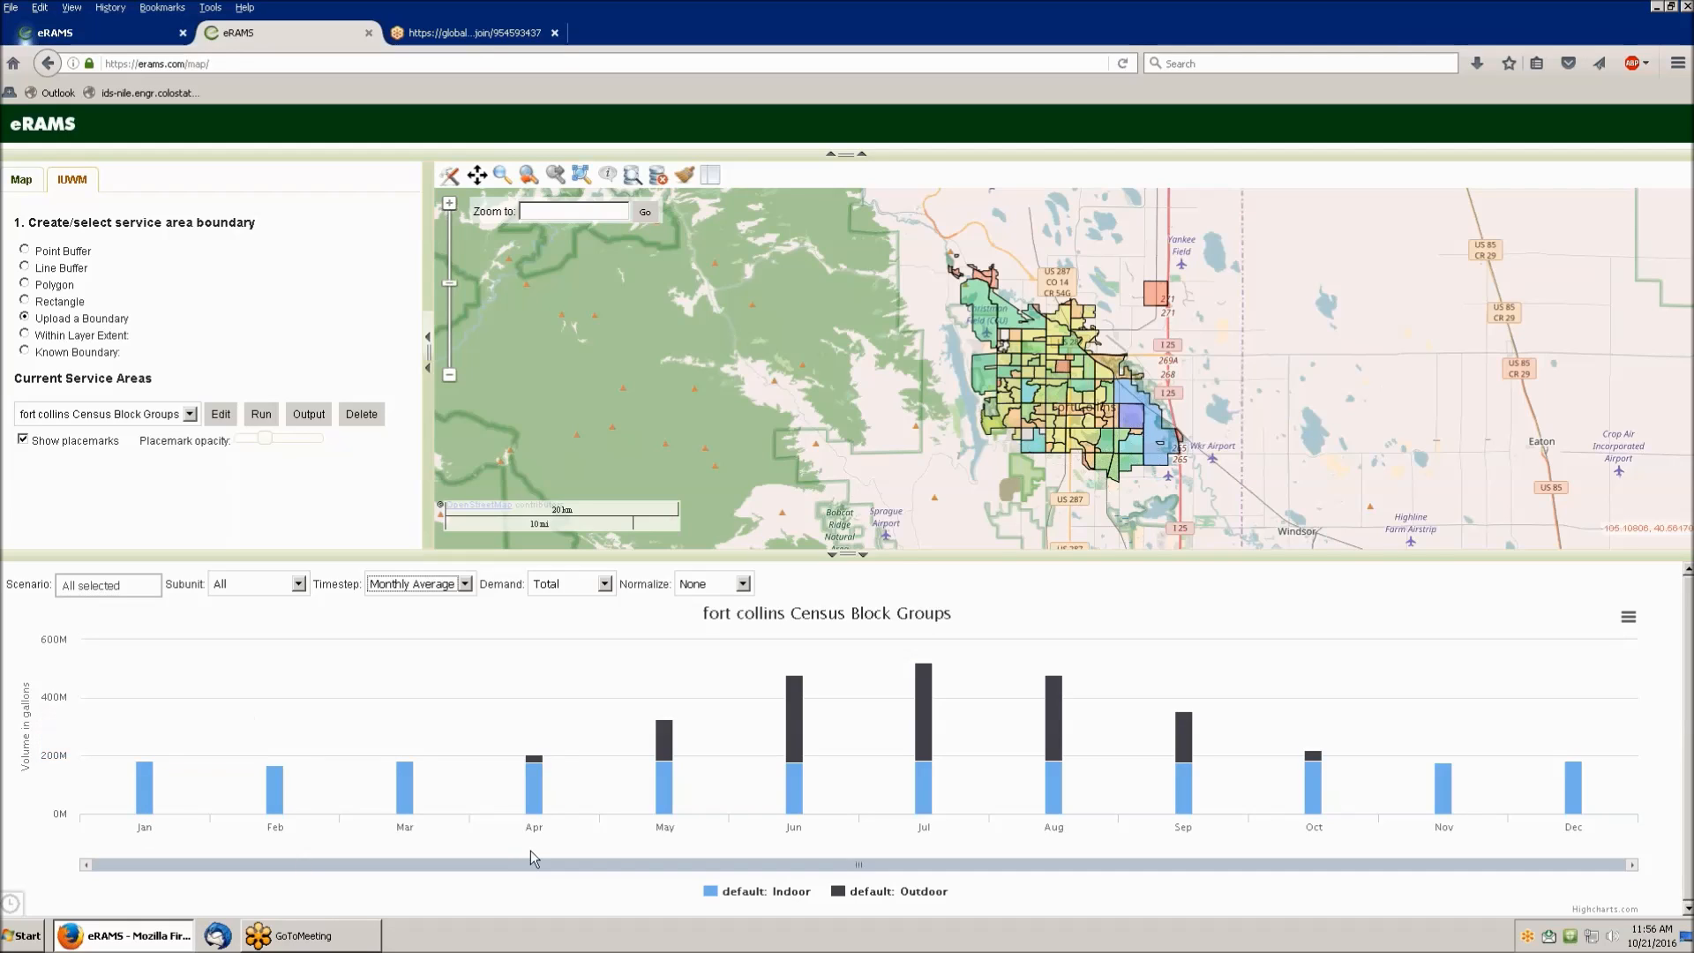
mouse_move(534, 798)
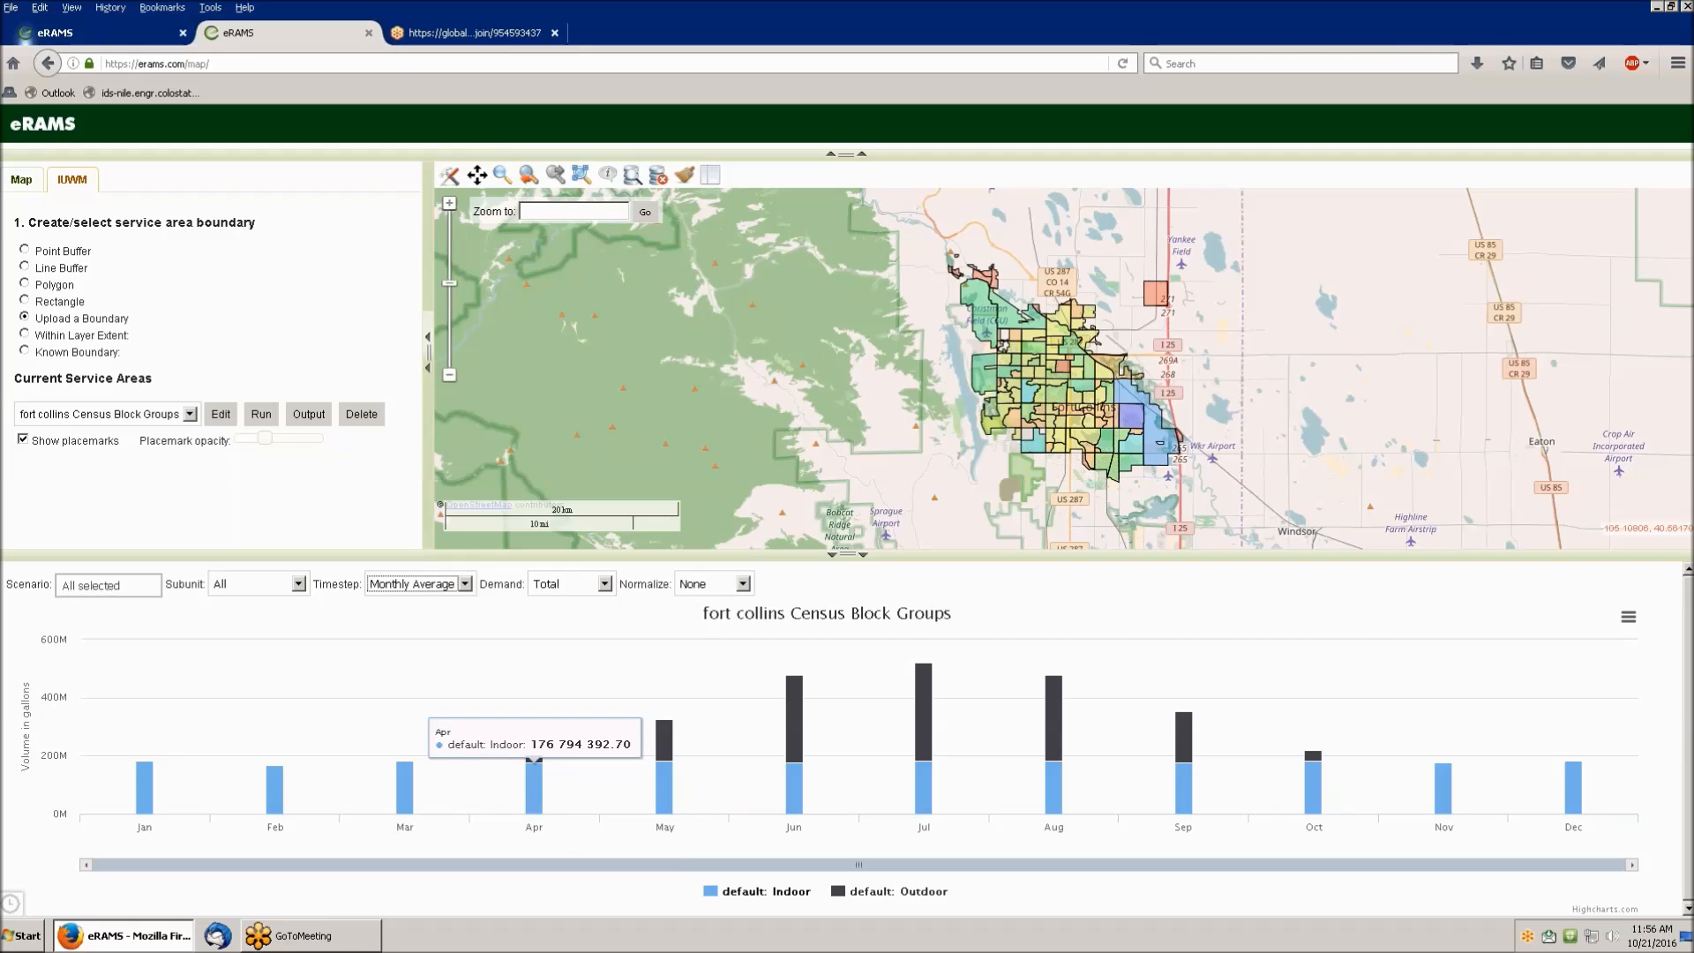
mouse_move(799, 748)
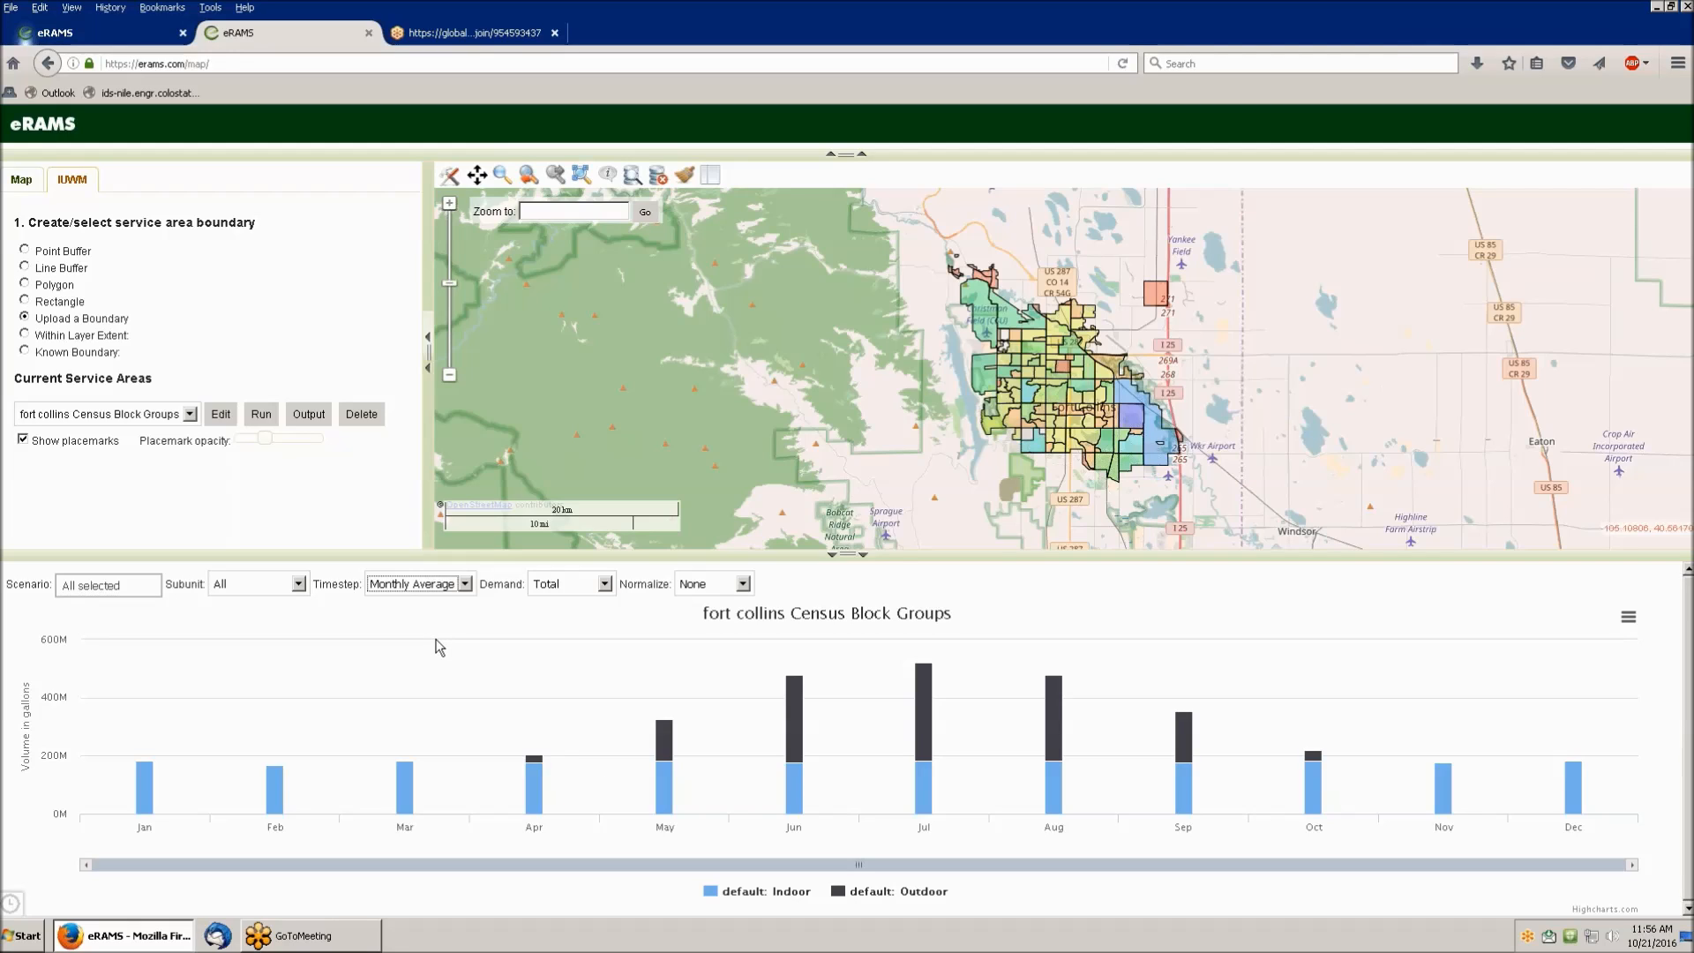
- Compare the demand results normalized by Population and by Area, and return the normalization to None
left_click(746, 589)
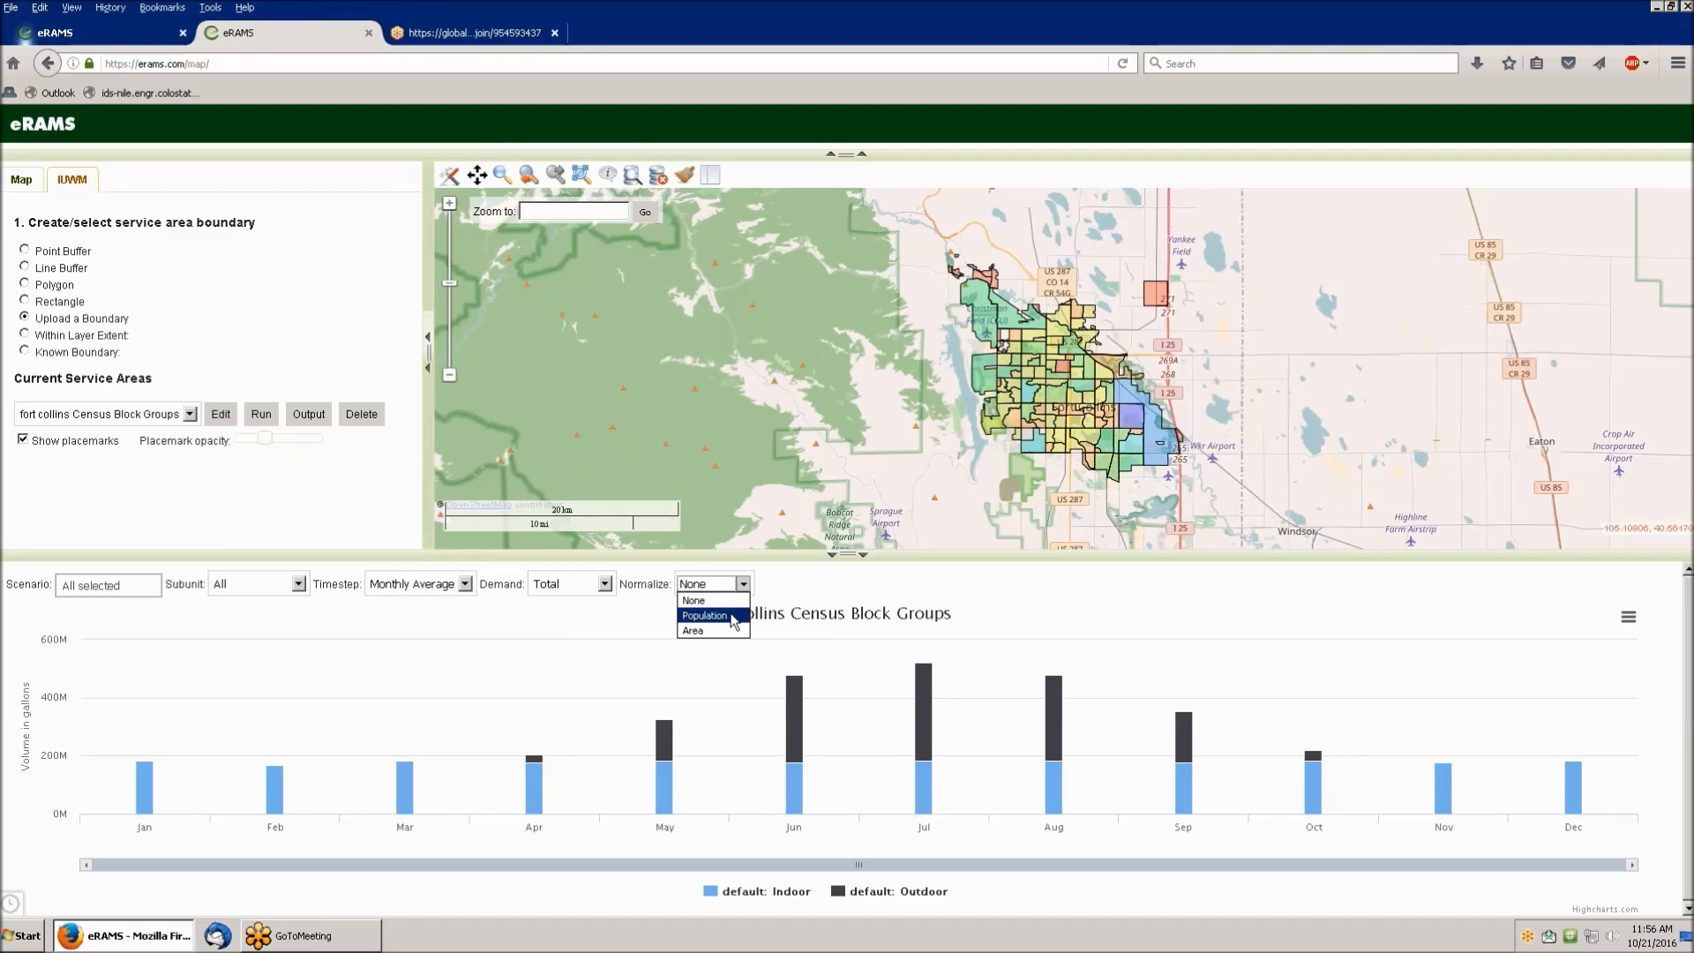
left_click(734, 616)
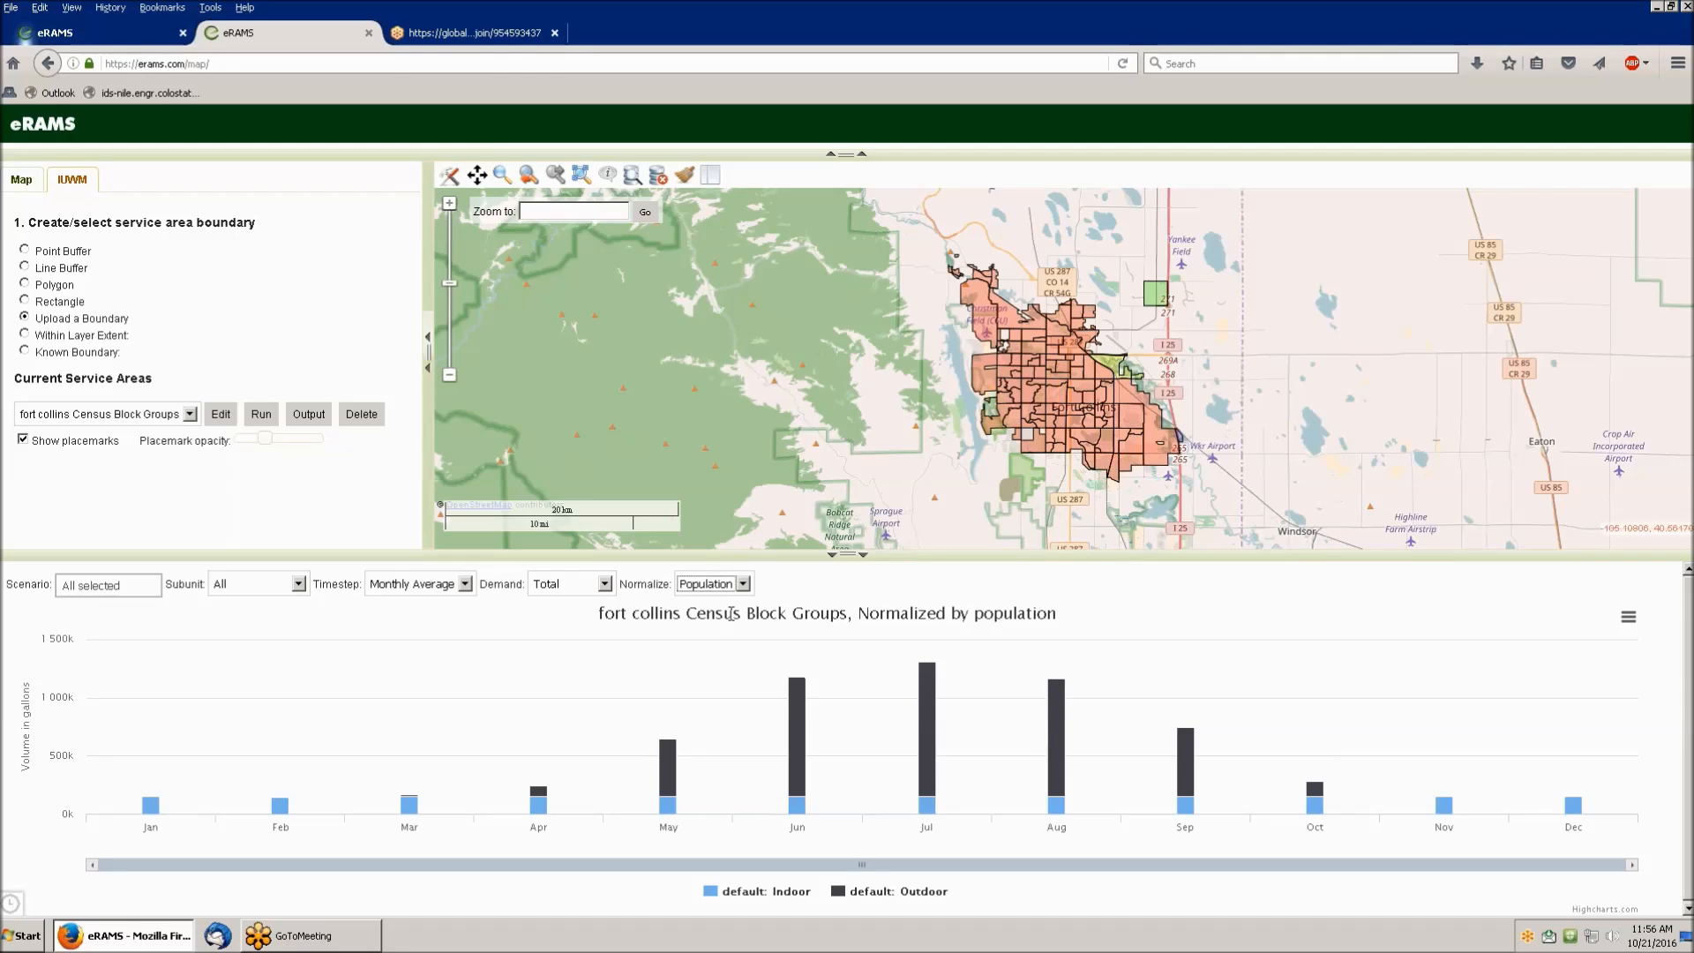
left_click(744, 584)
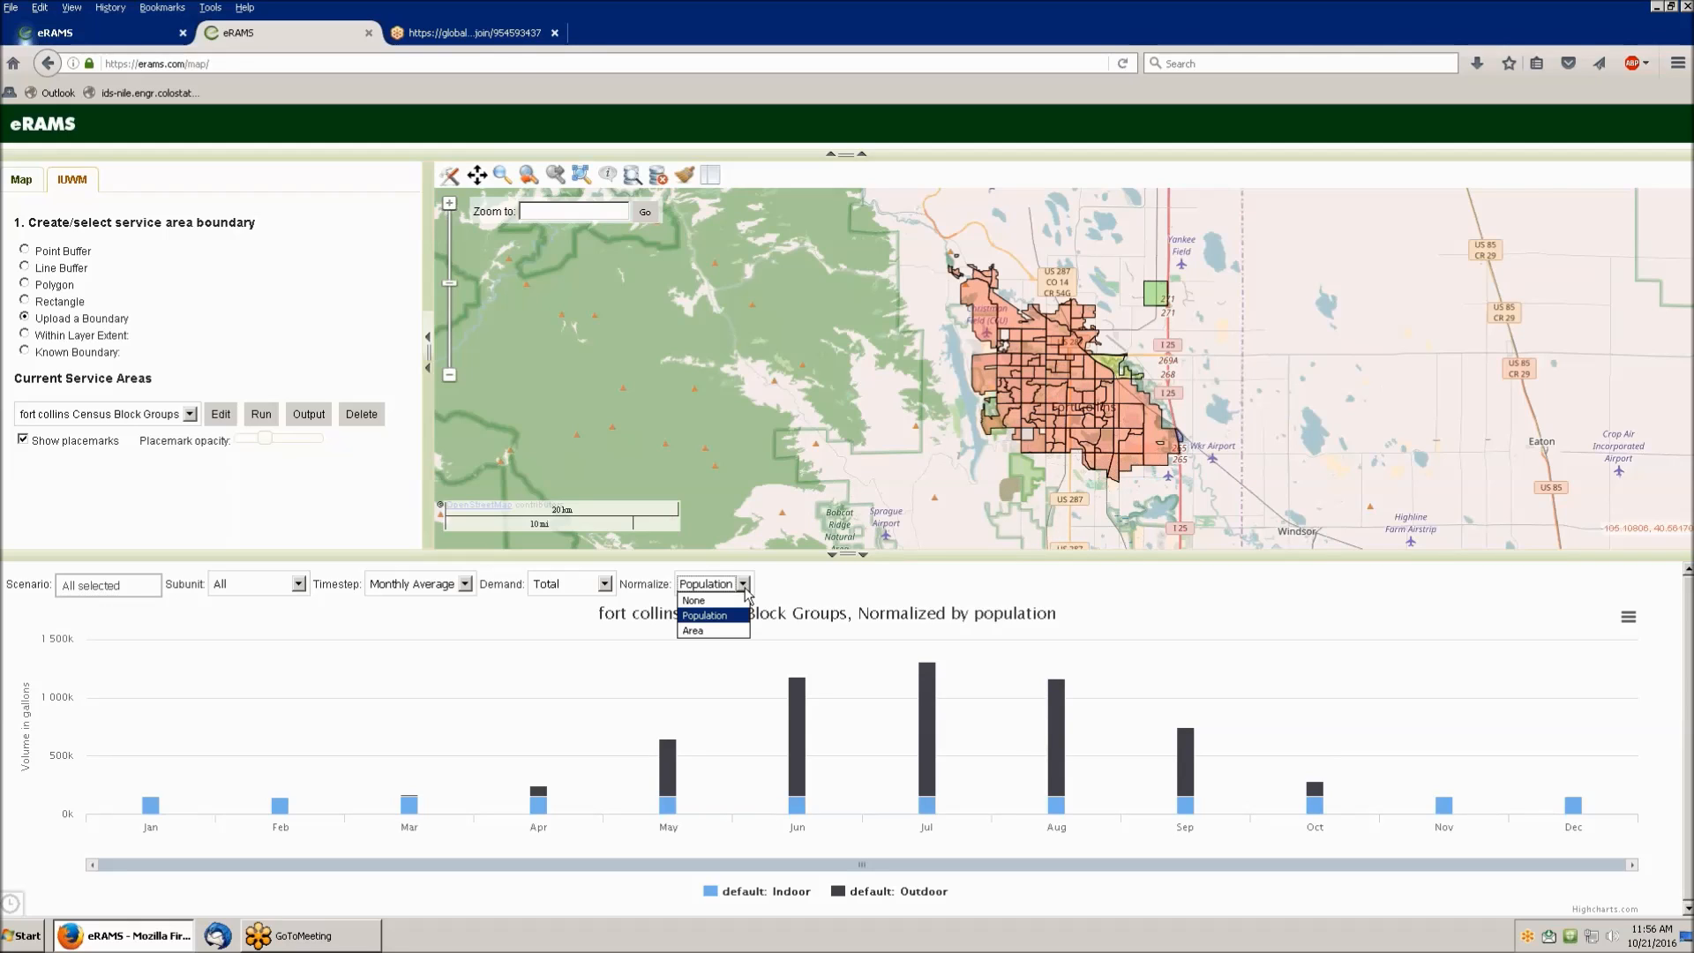
left_click(716, 630)
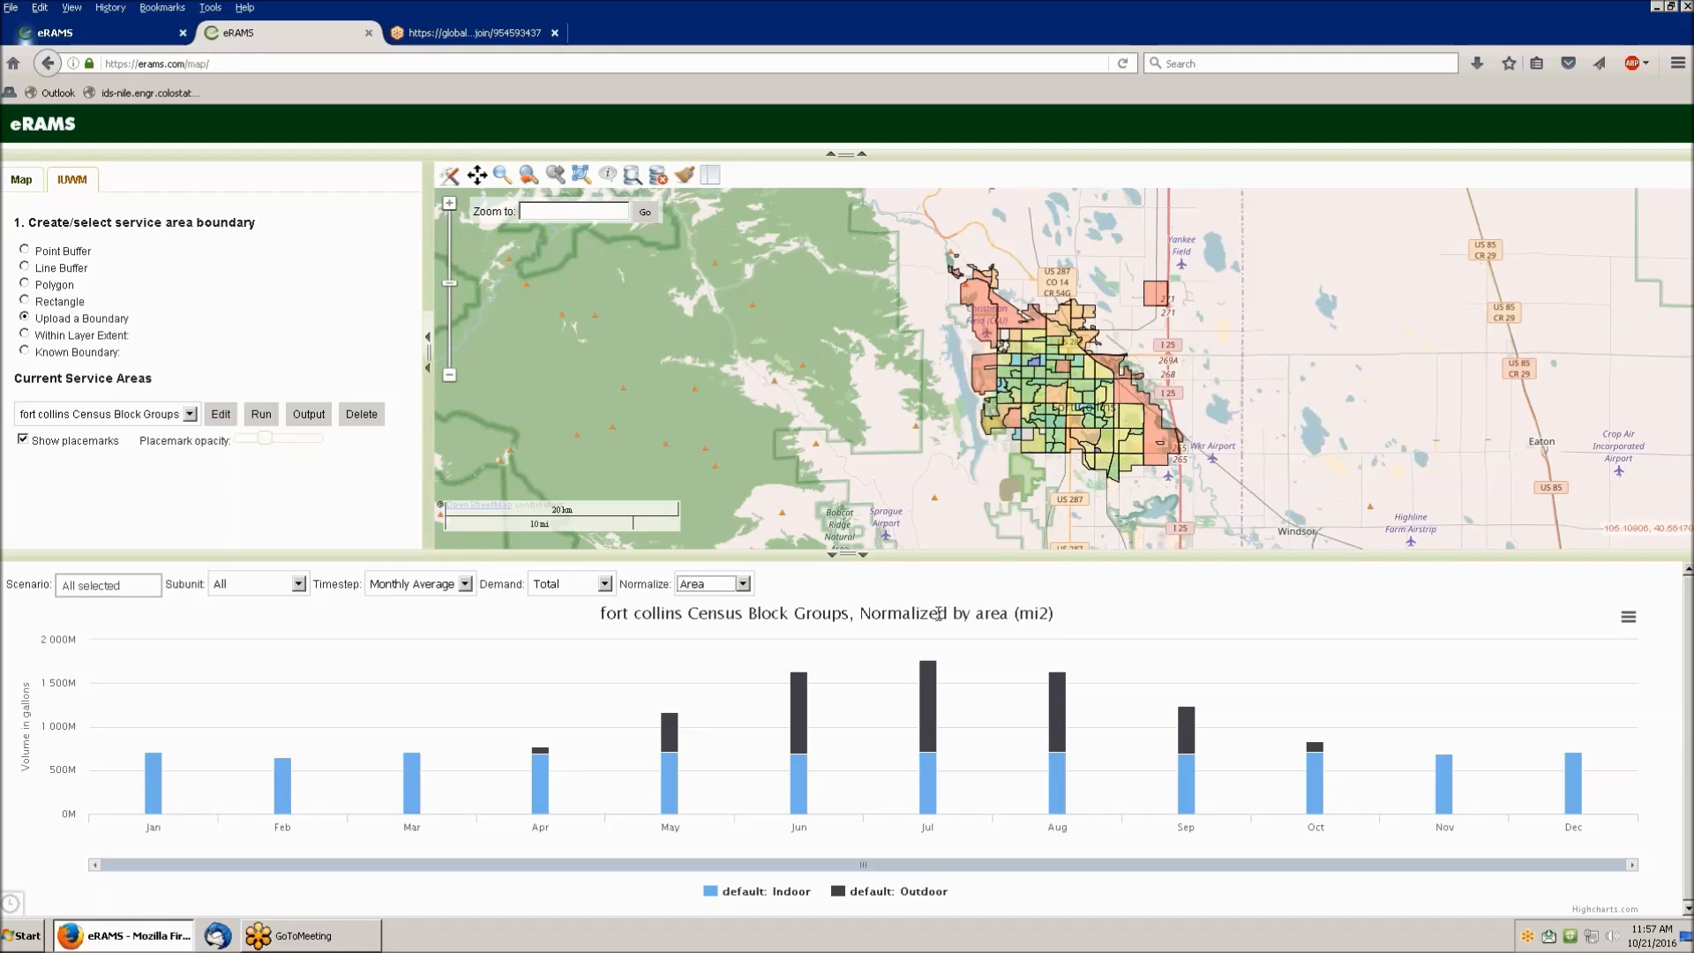
left_click(743, 585)
left_click(730, 602)
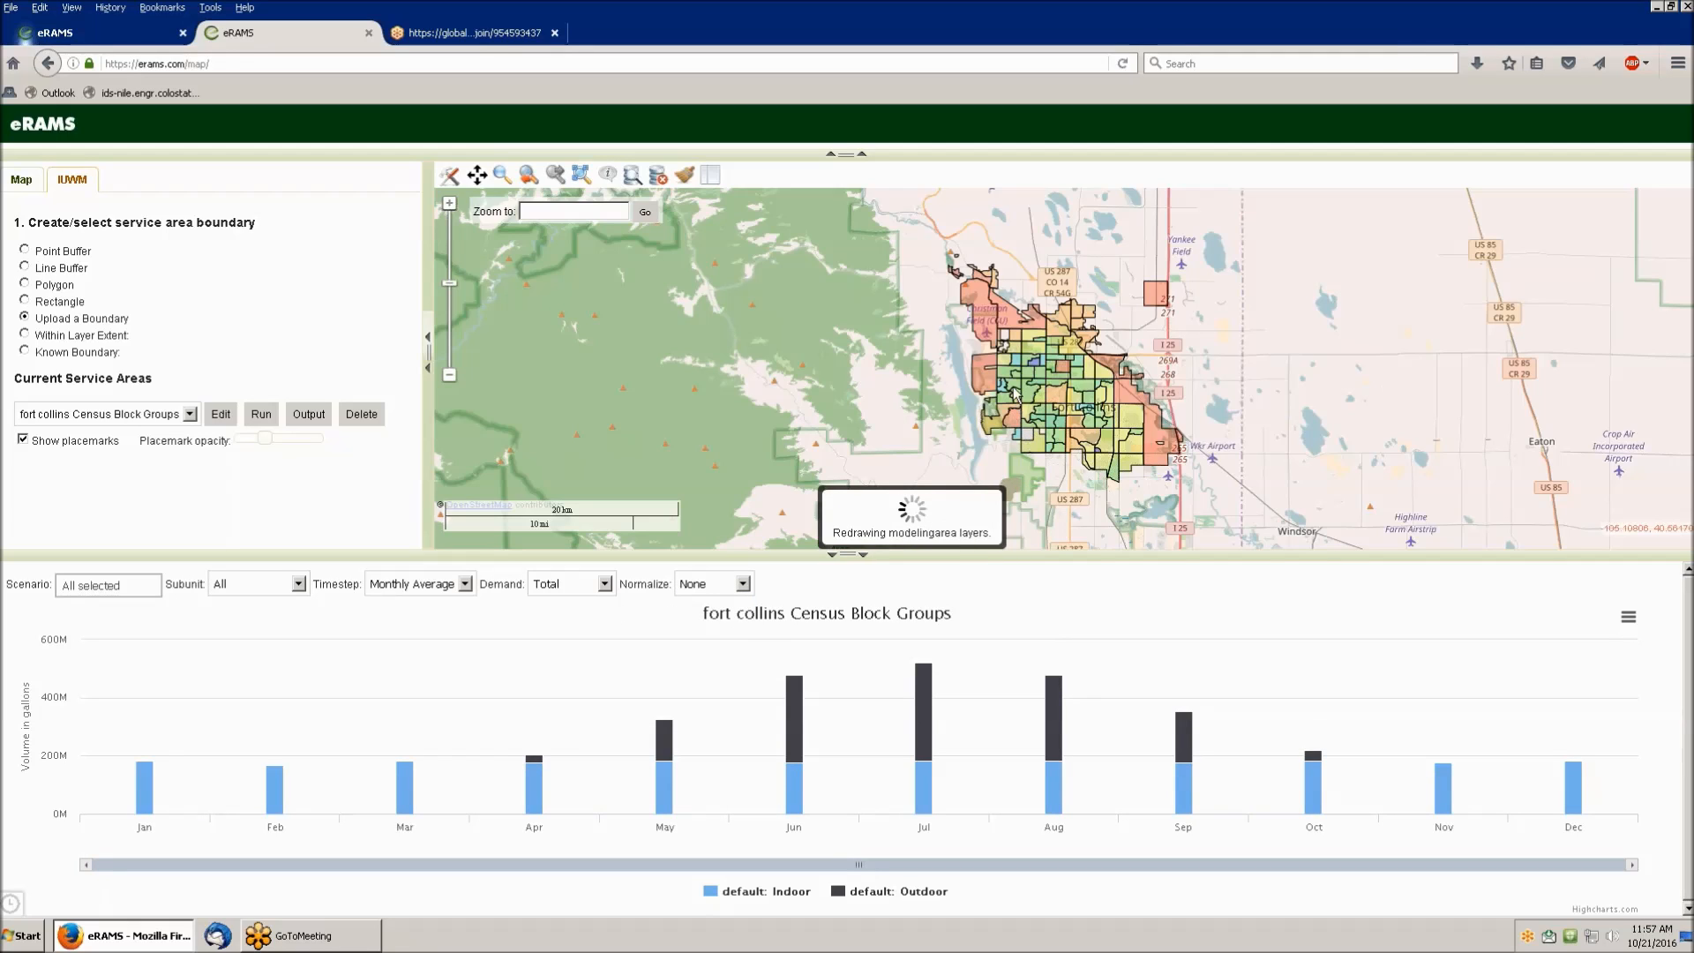
mouse_move(1016, 385)
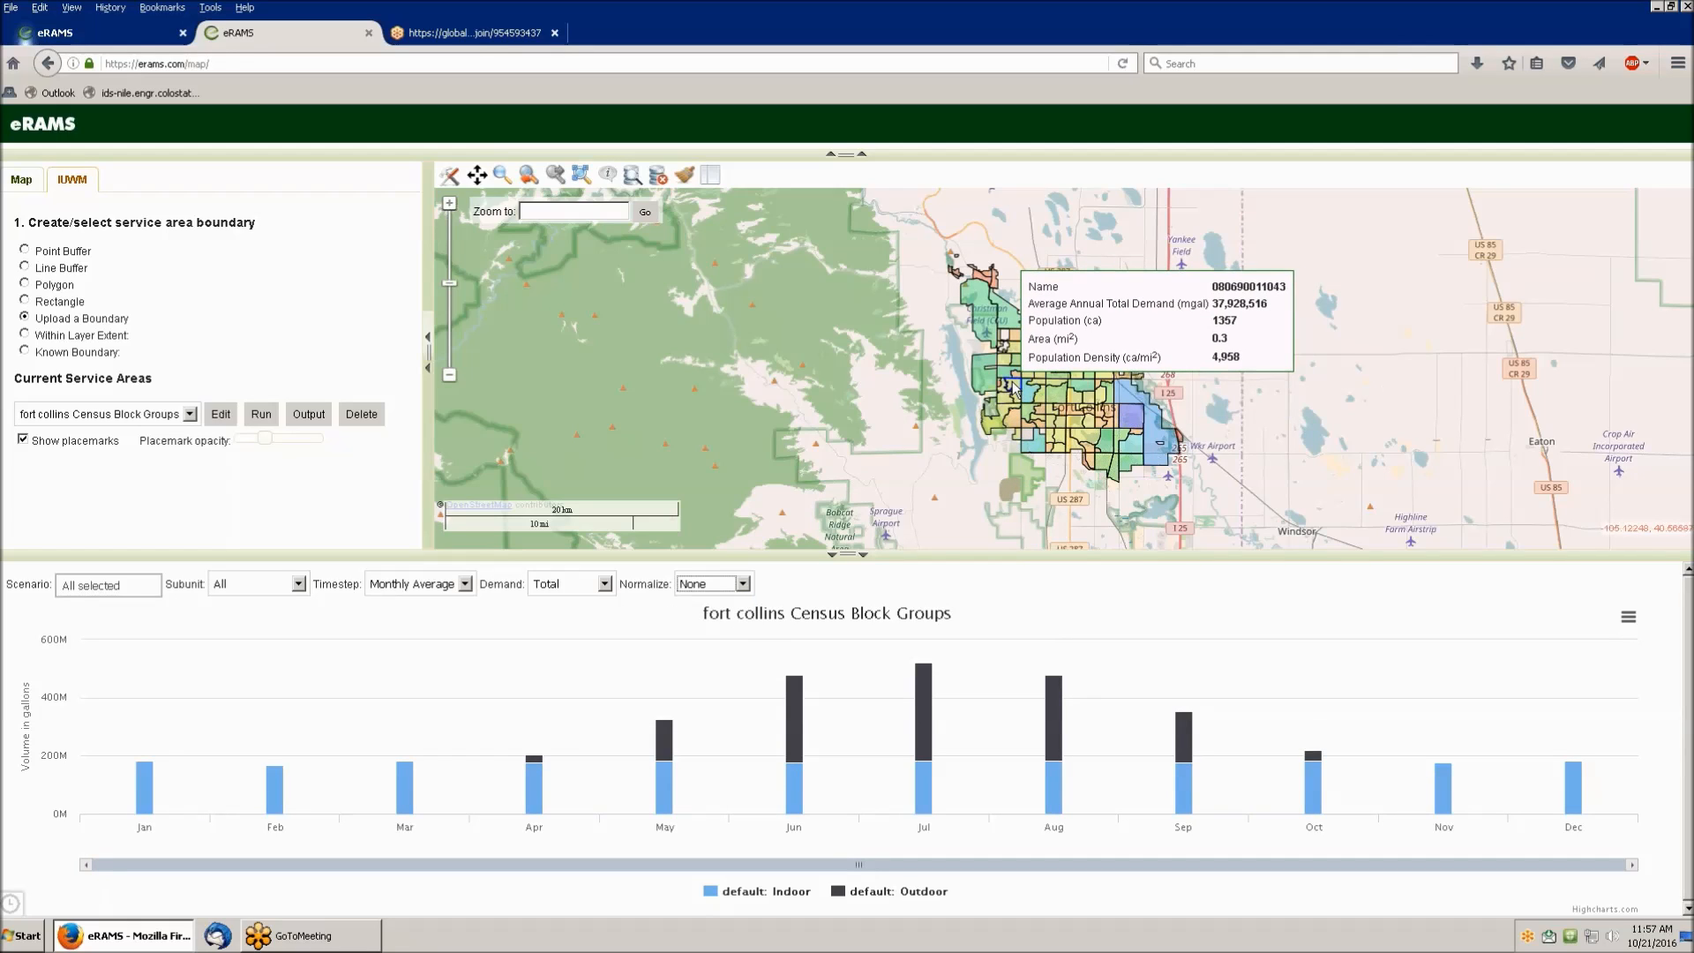
left_click(1013, 379)
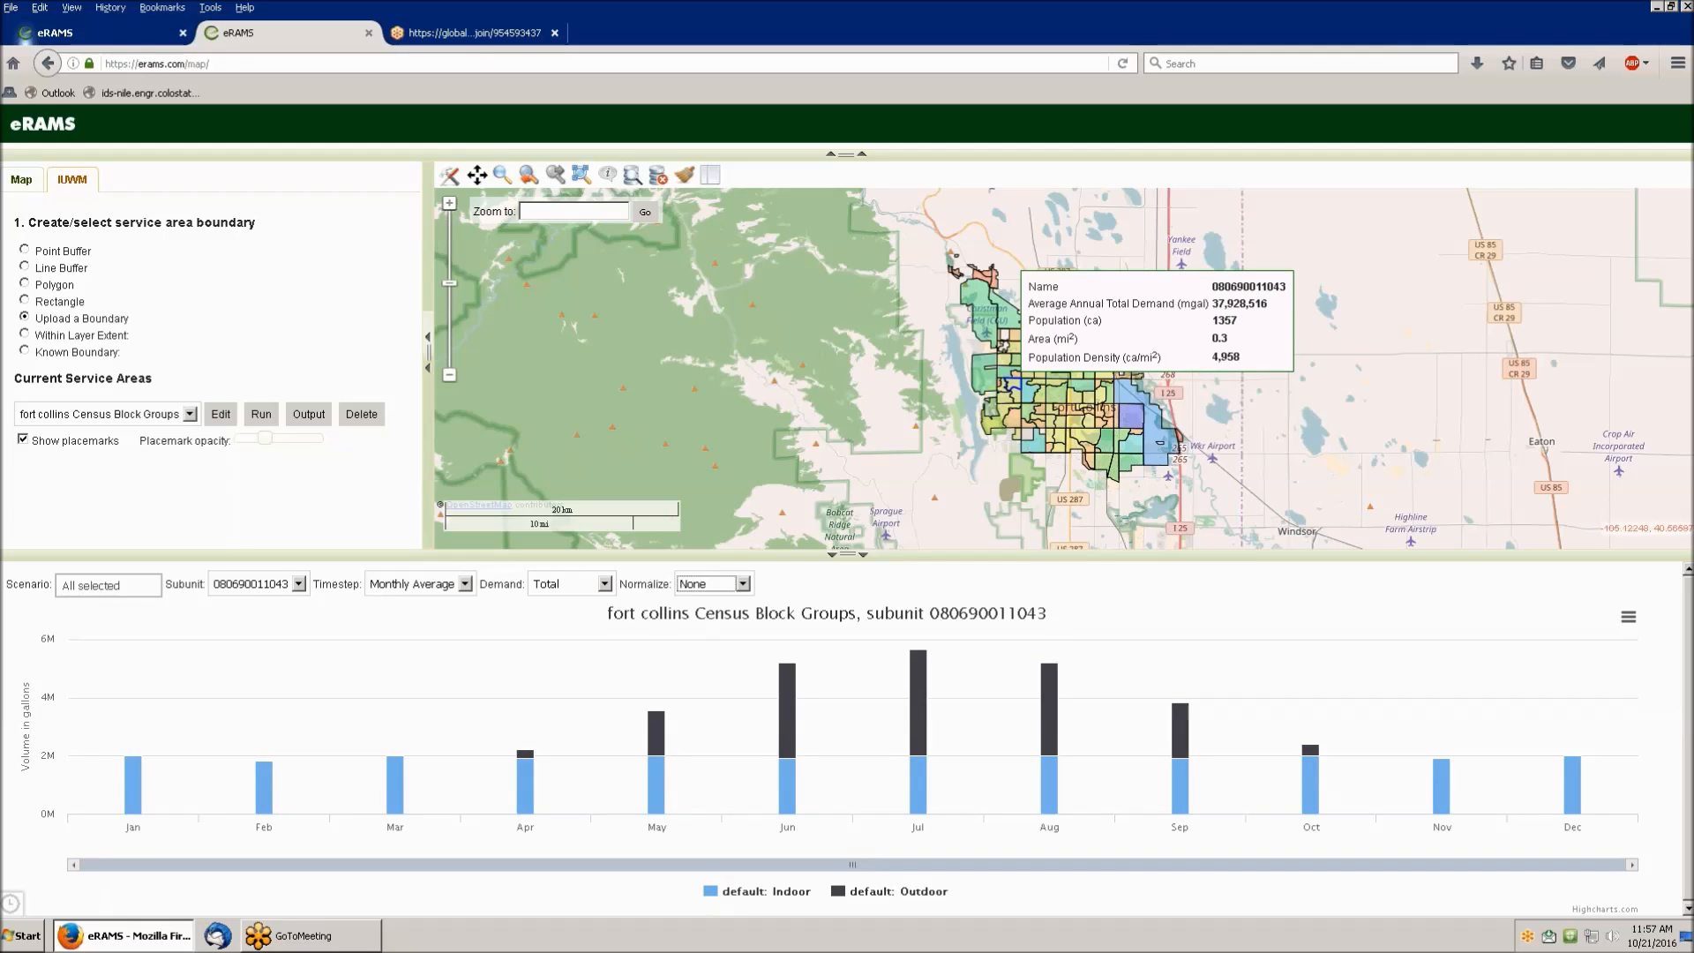
left_click(1022, 411)
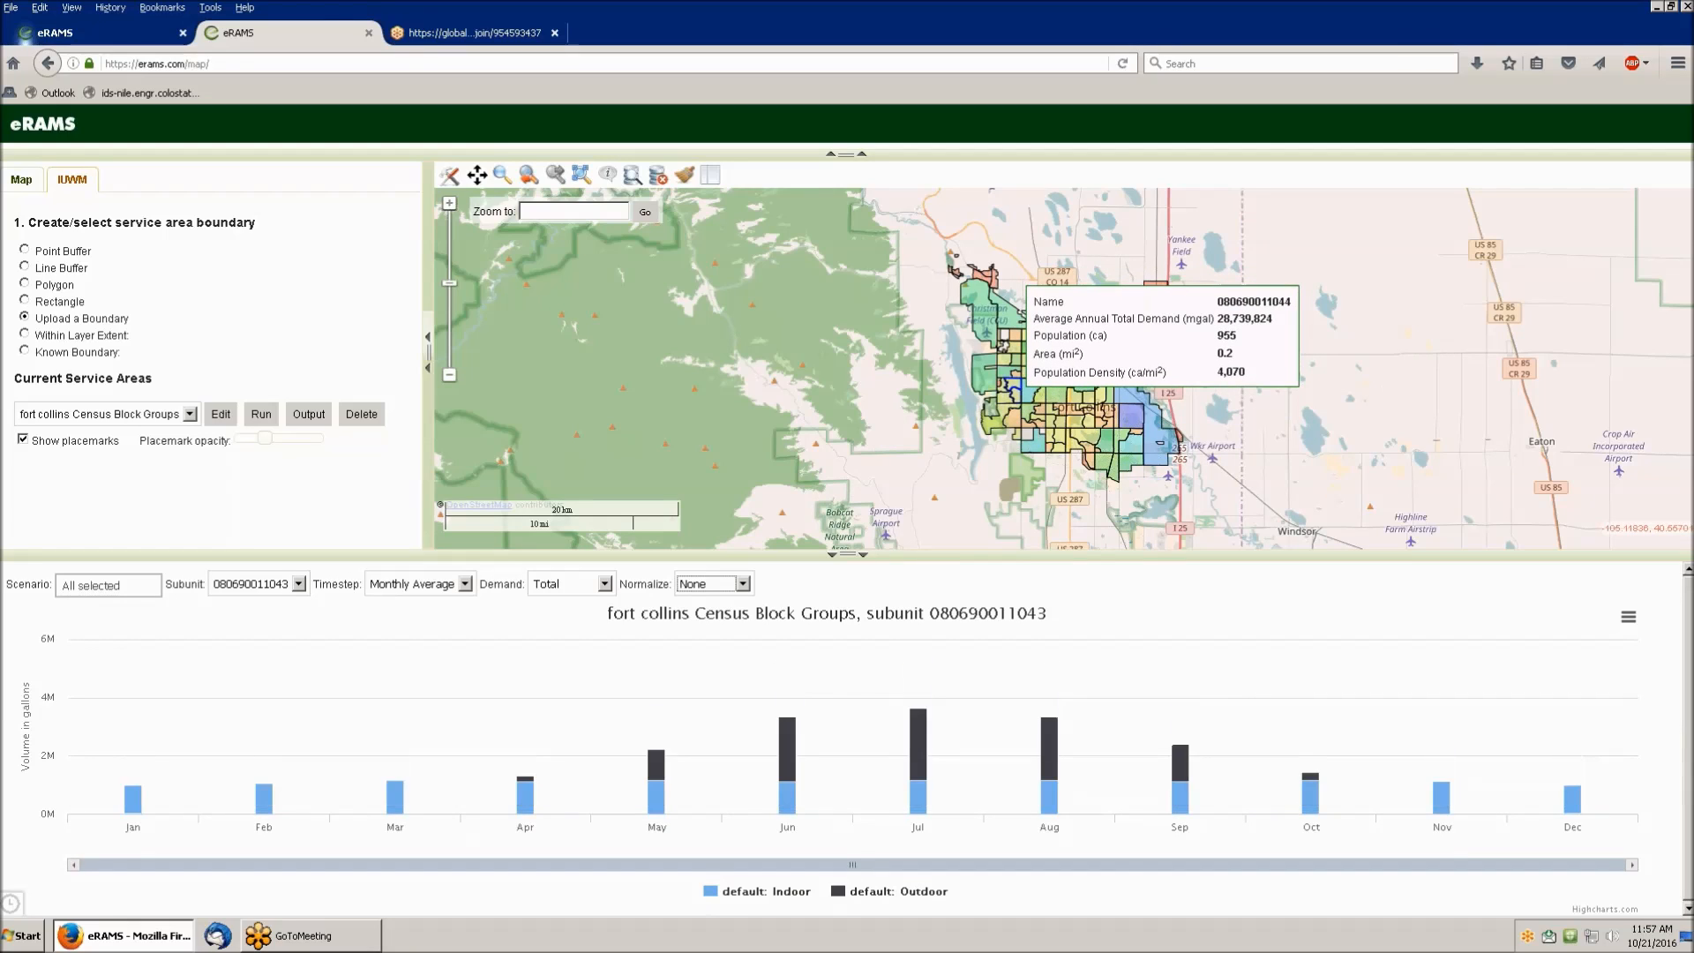
left_click(1036, 398)
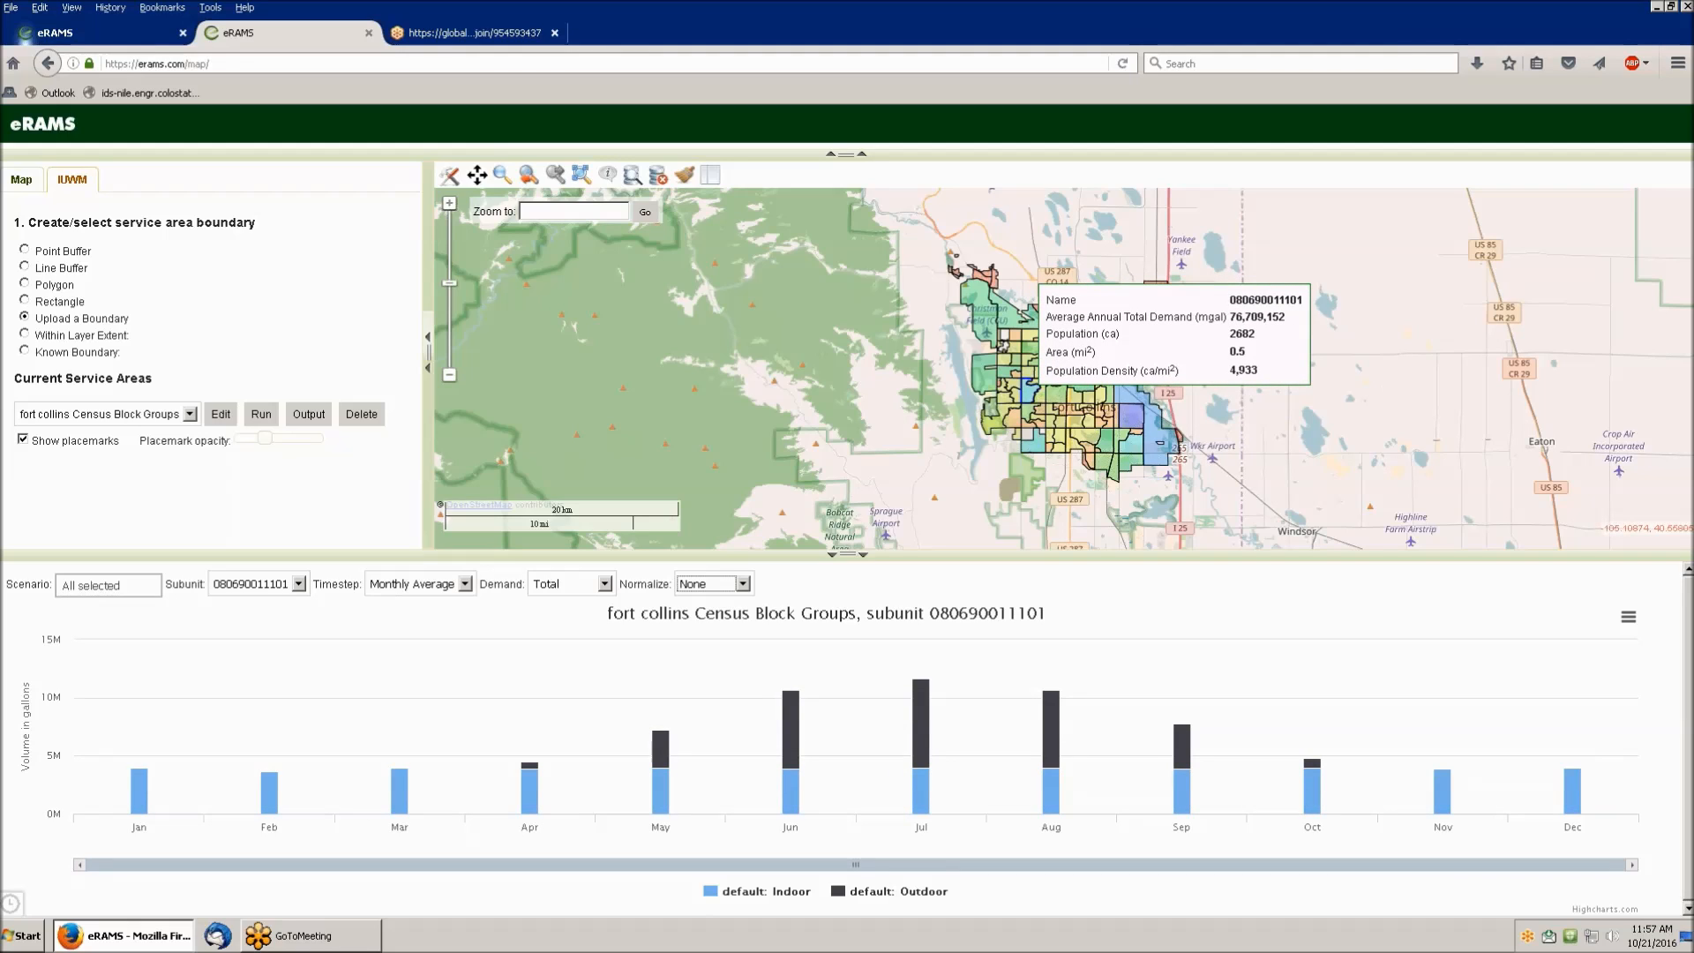
left_click(1042, 398)
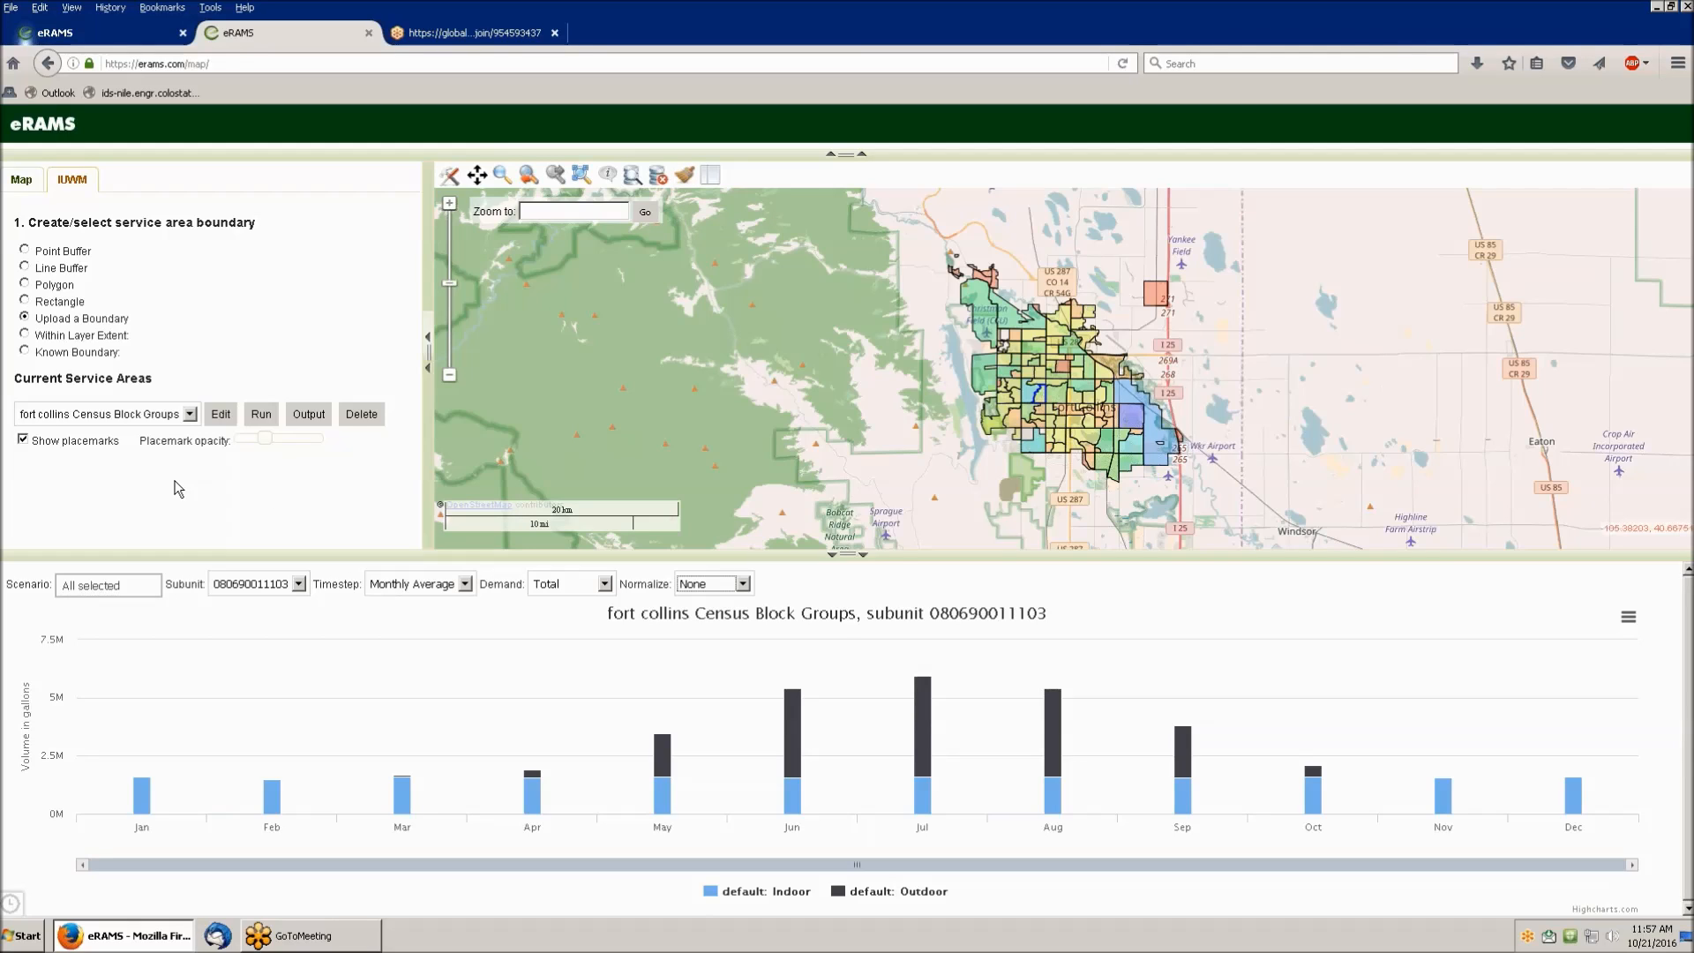
- Create a scenario named High Efficiency Home for the Fort Collins service area and make it the current scenario
left_click(221, 415)
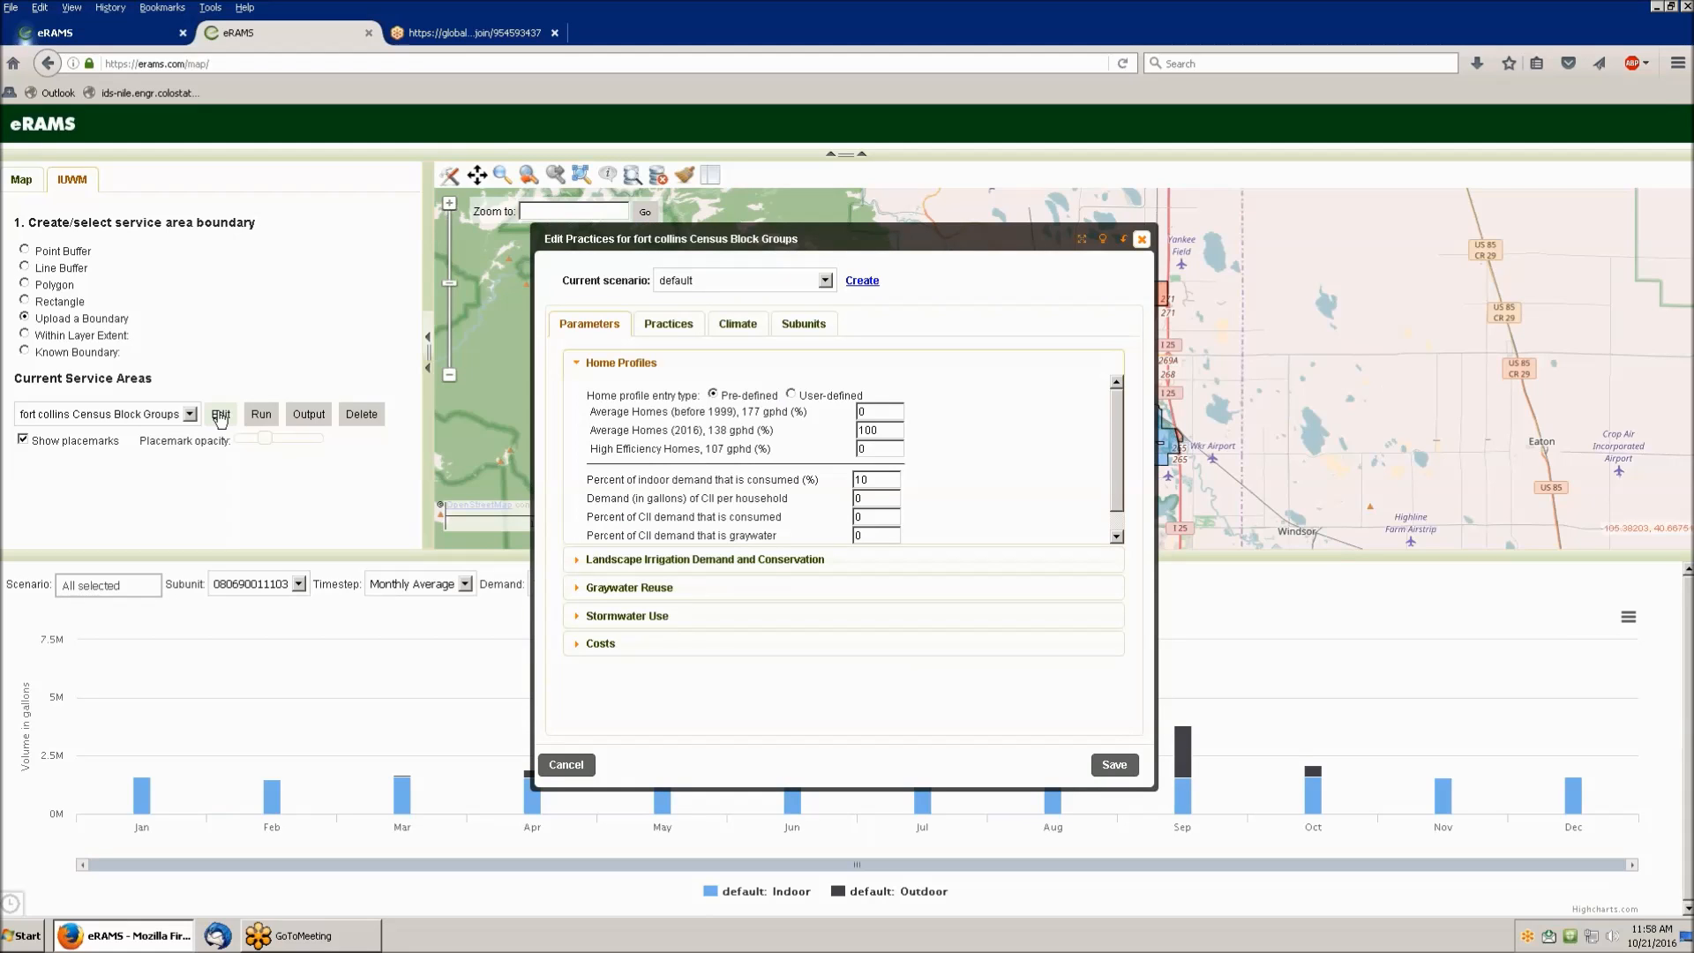
left_click(657, 331)
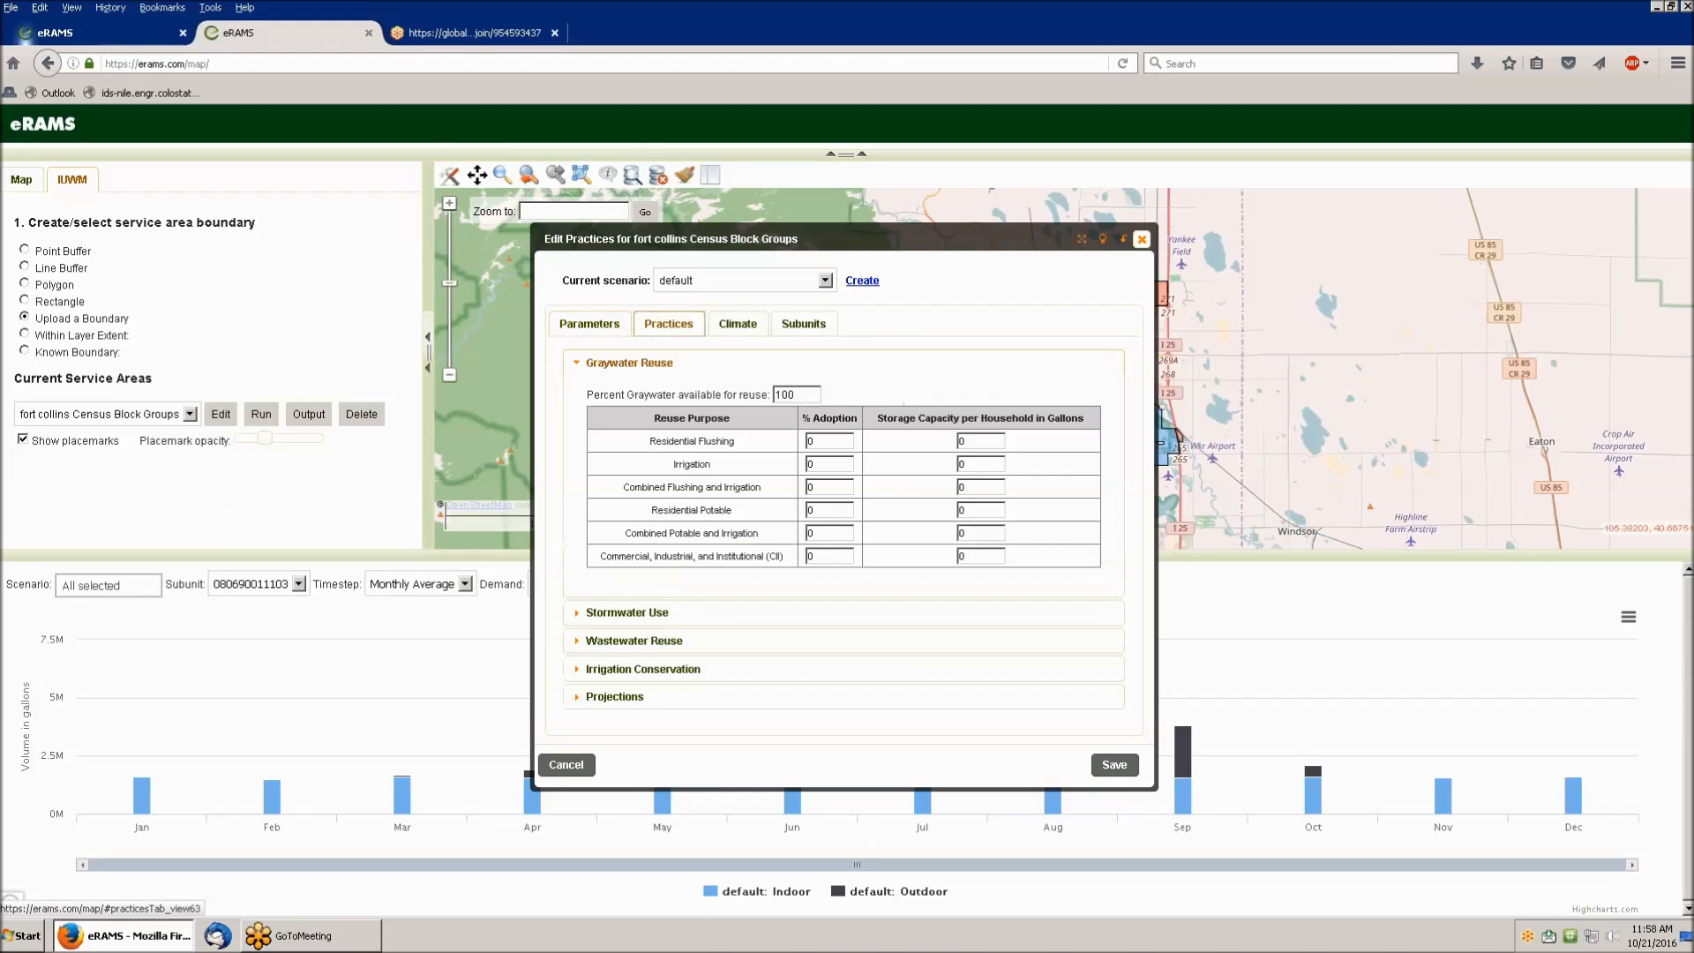
left_click(858, 282)
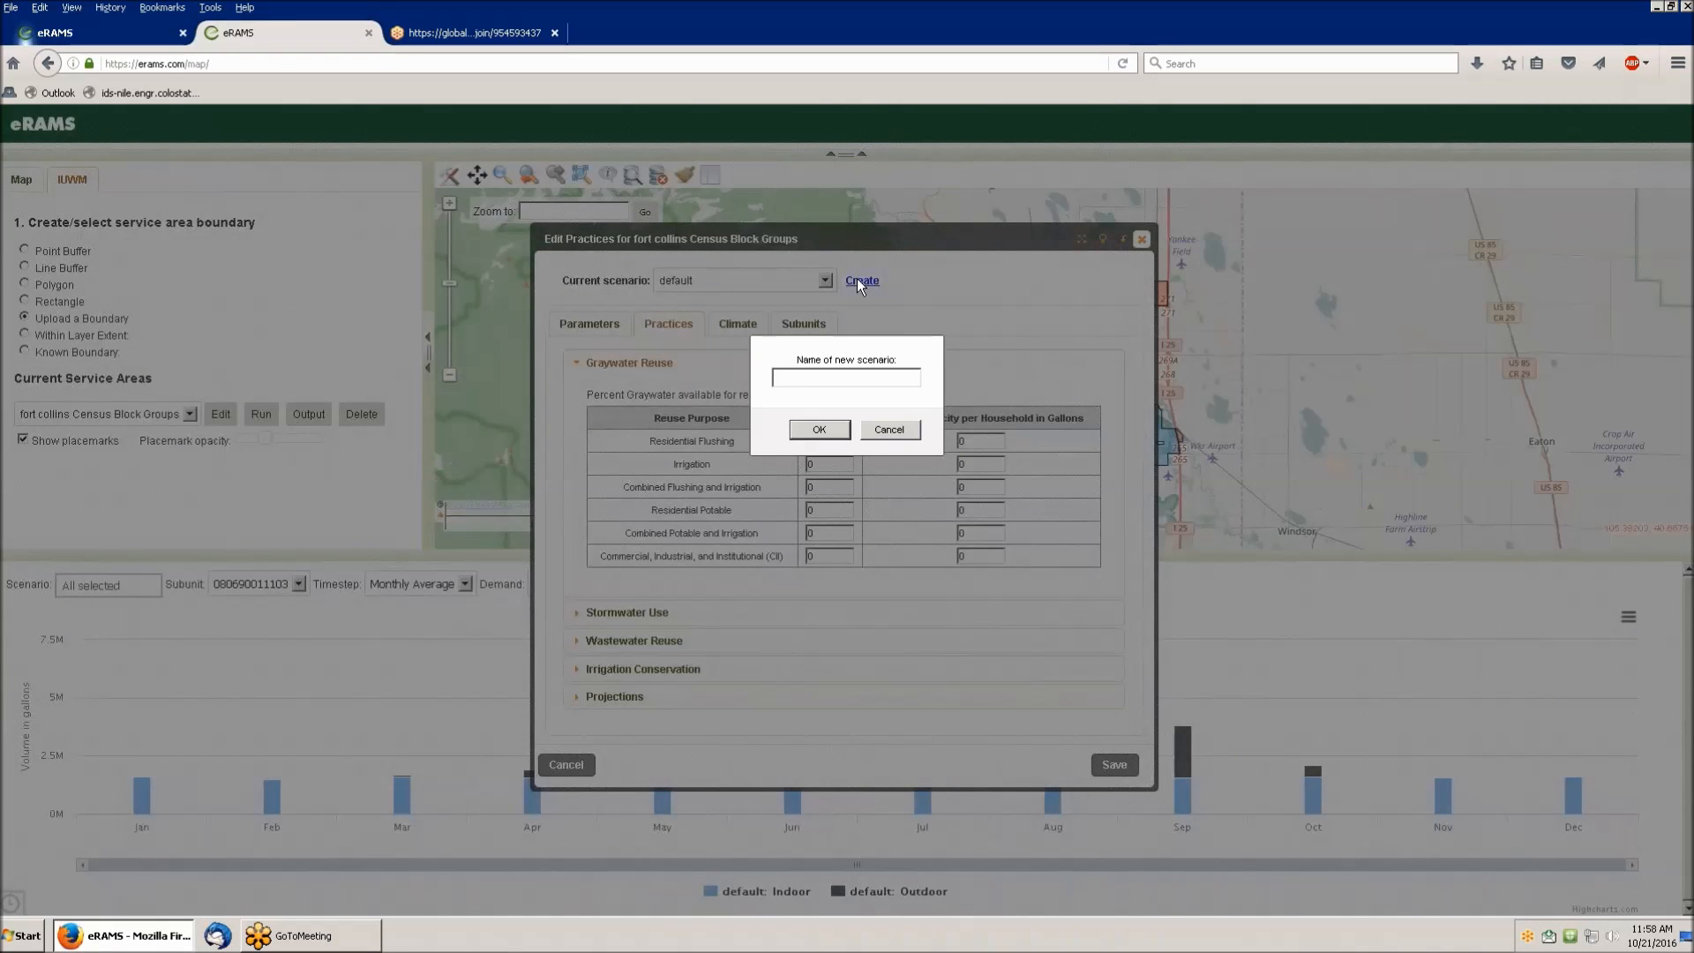
type("hi")
key("BackSpace")
key("BackSpace")
type("High Efficiency Home")
left_click(815, 430)
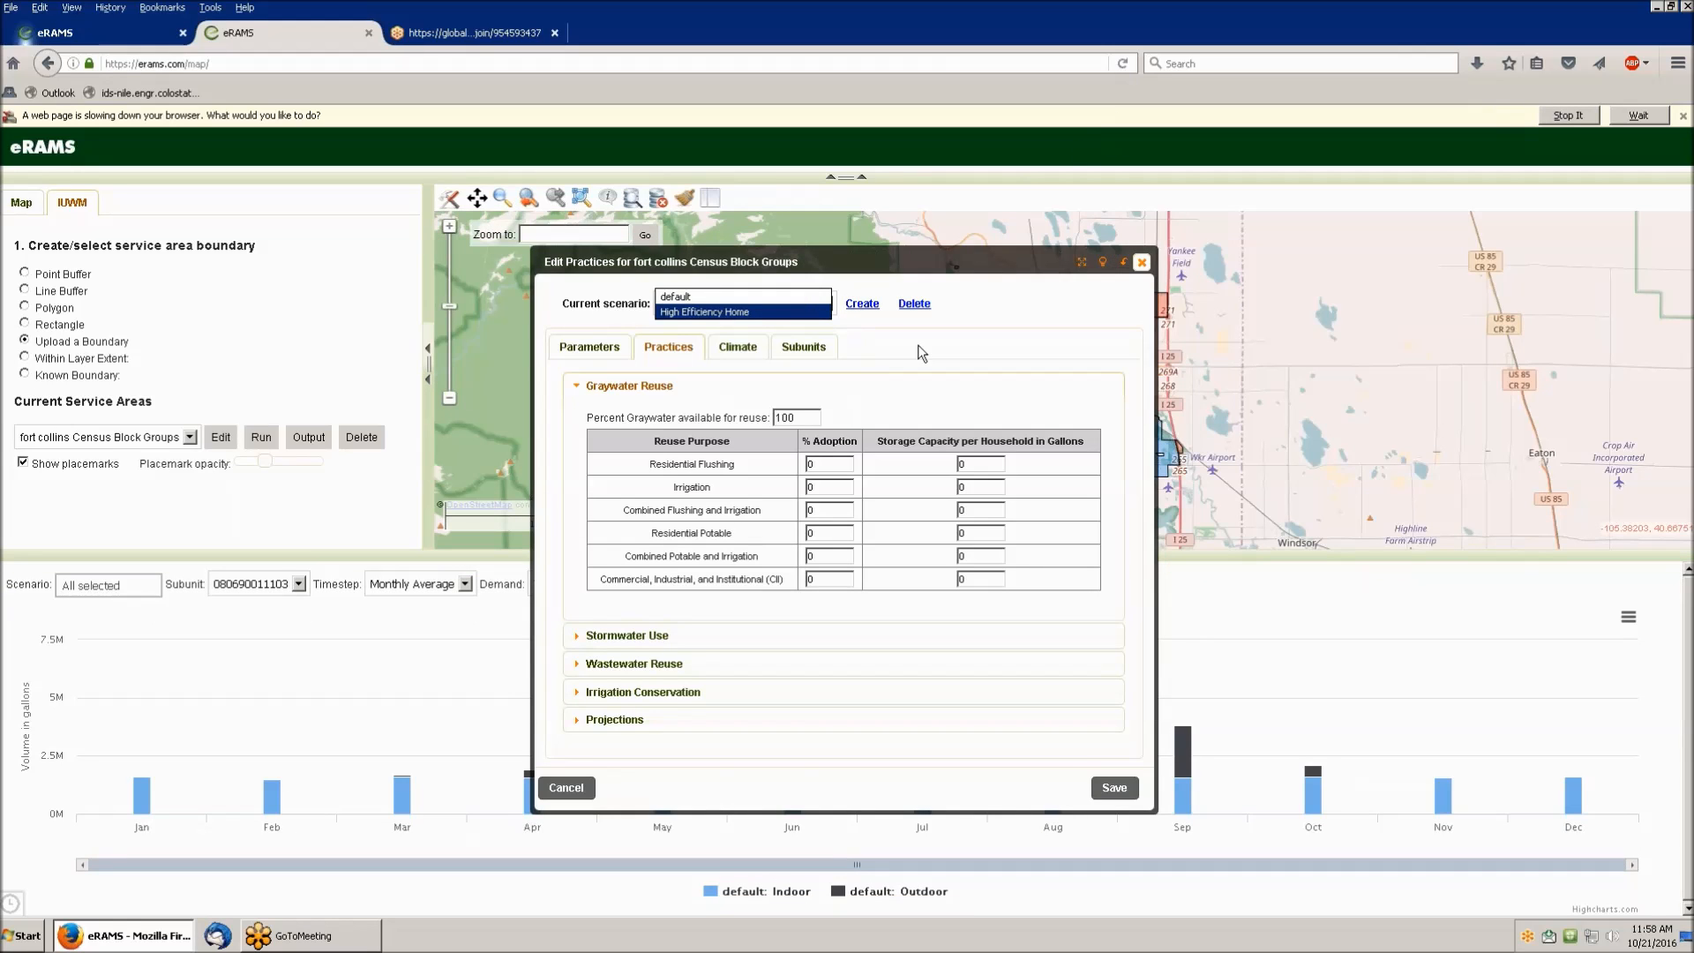
left_click(741, 314)
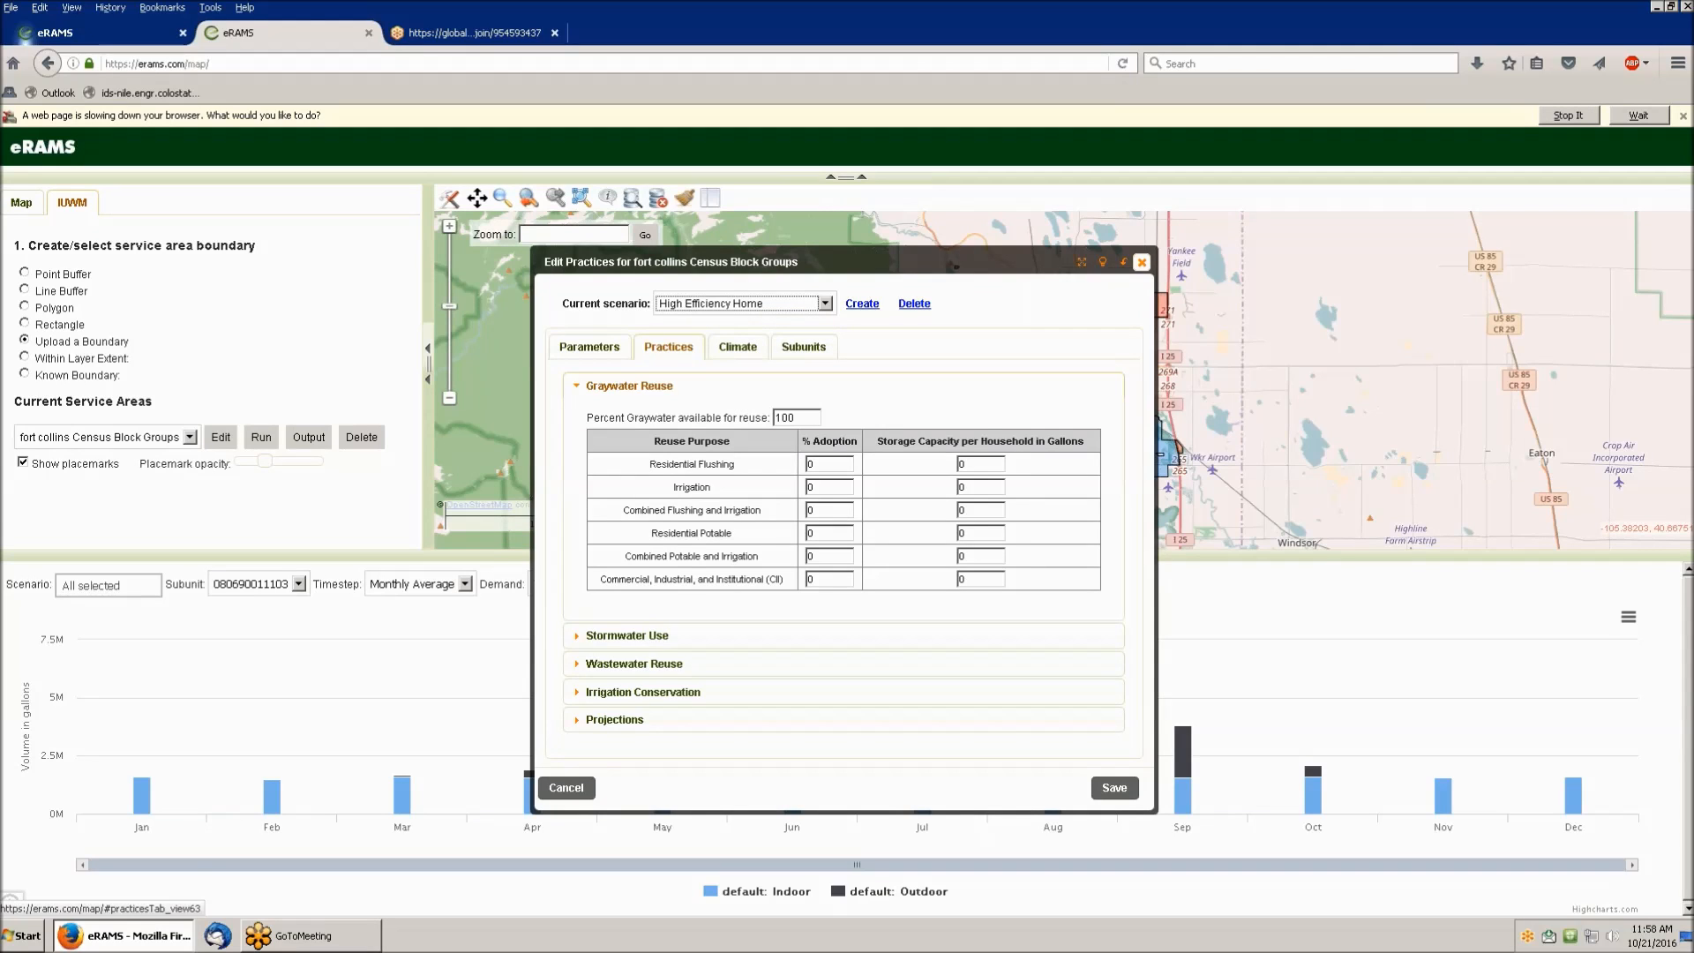
- Set the High Efficiency Home scenario's home profiles to 20% Average Homes (2016) and 80% High Efficiency Homes
left_click(590, 347)
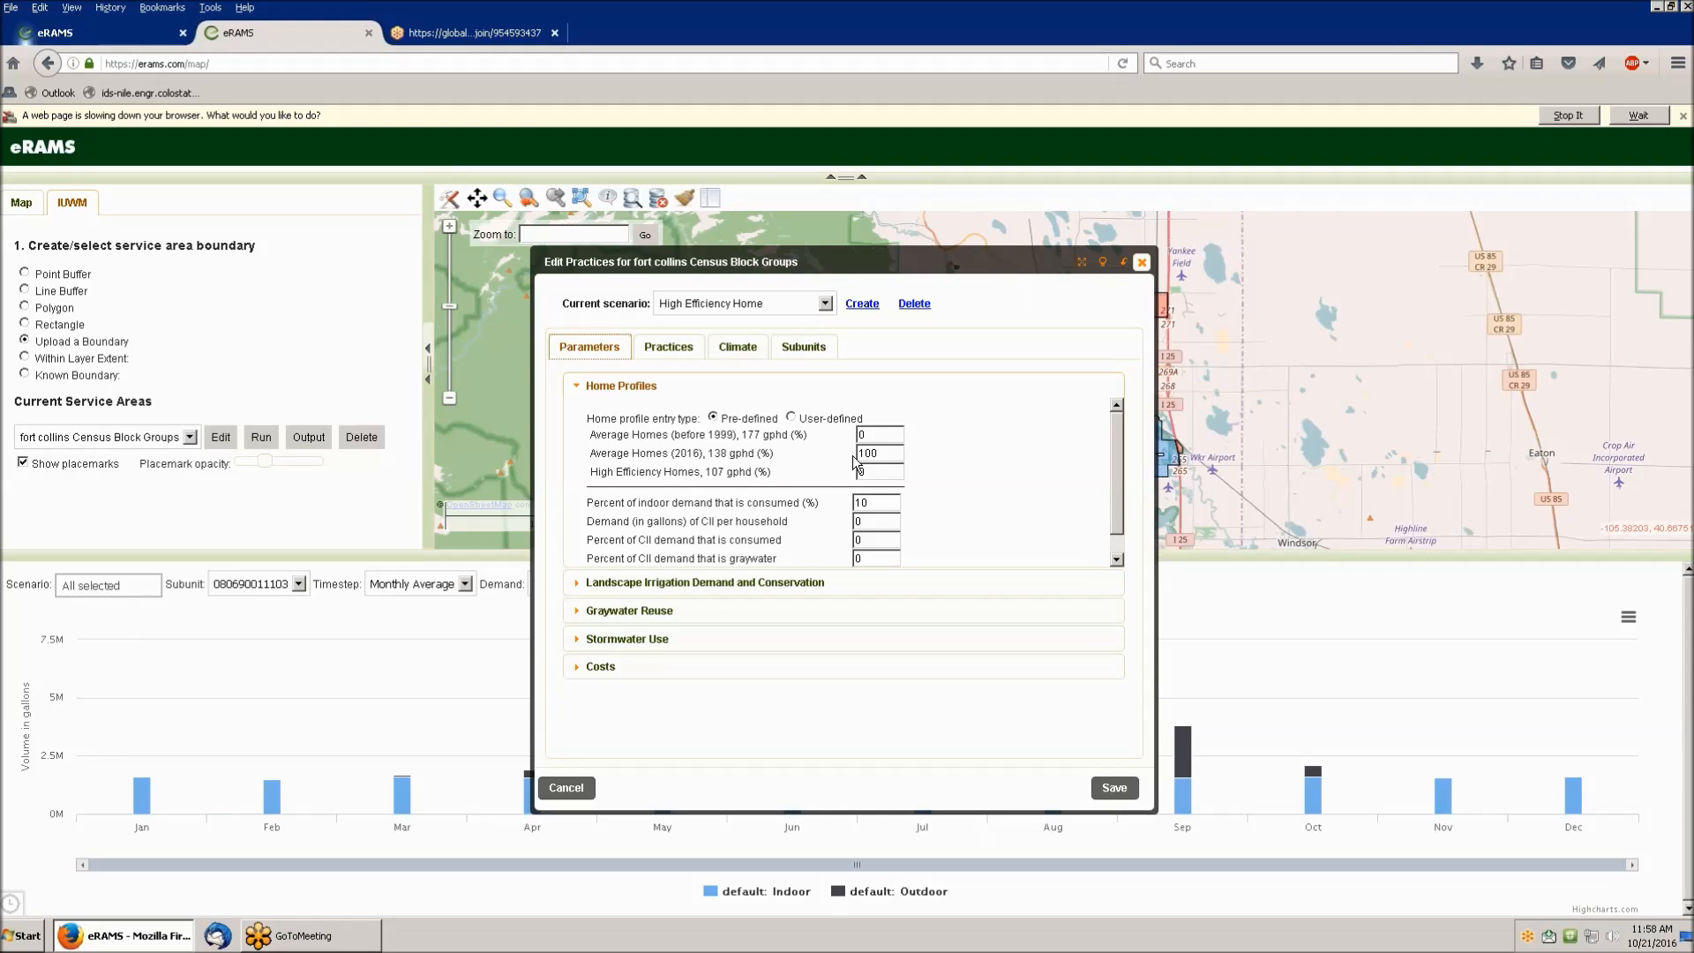
left_click_drag(881, 455, 851, 458)
type("20")
left_click(886, 475)
left_click_drag(886, 475, 859, 472)
type("80")
- Create a scenario named graywater reuse and make it the current scenario
left_click(862, 304)
type("graywater reuse")
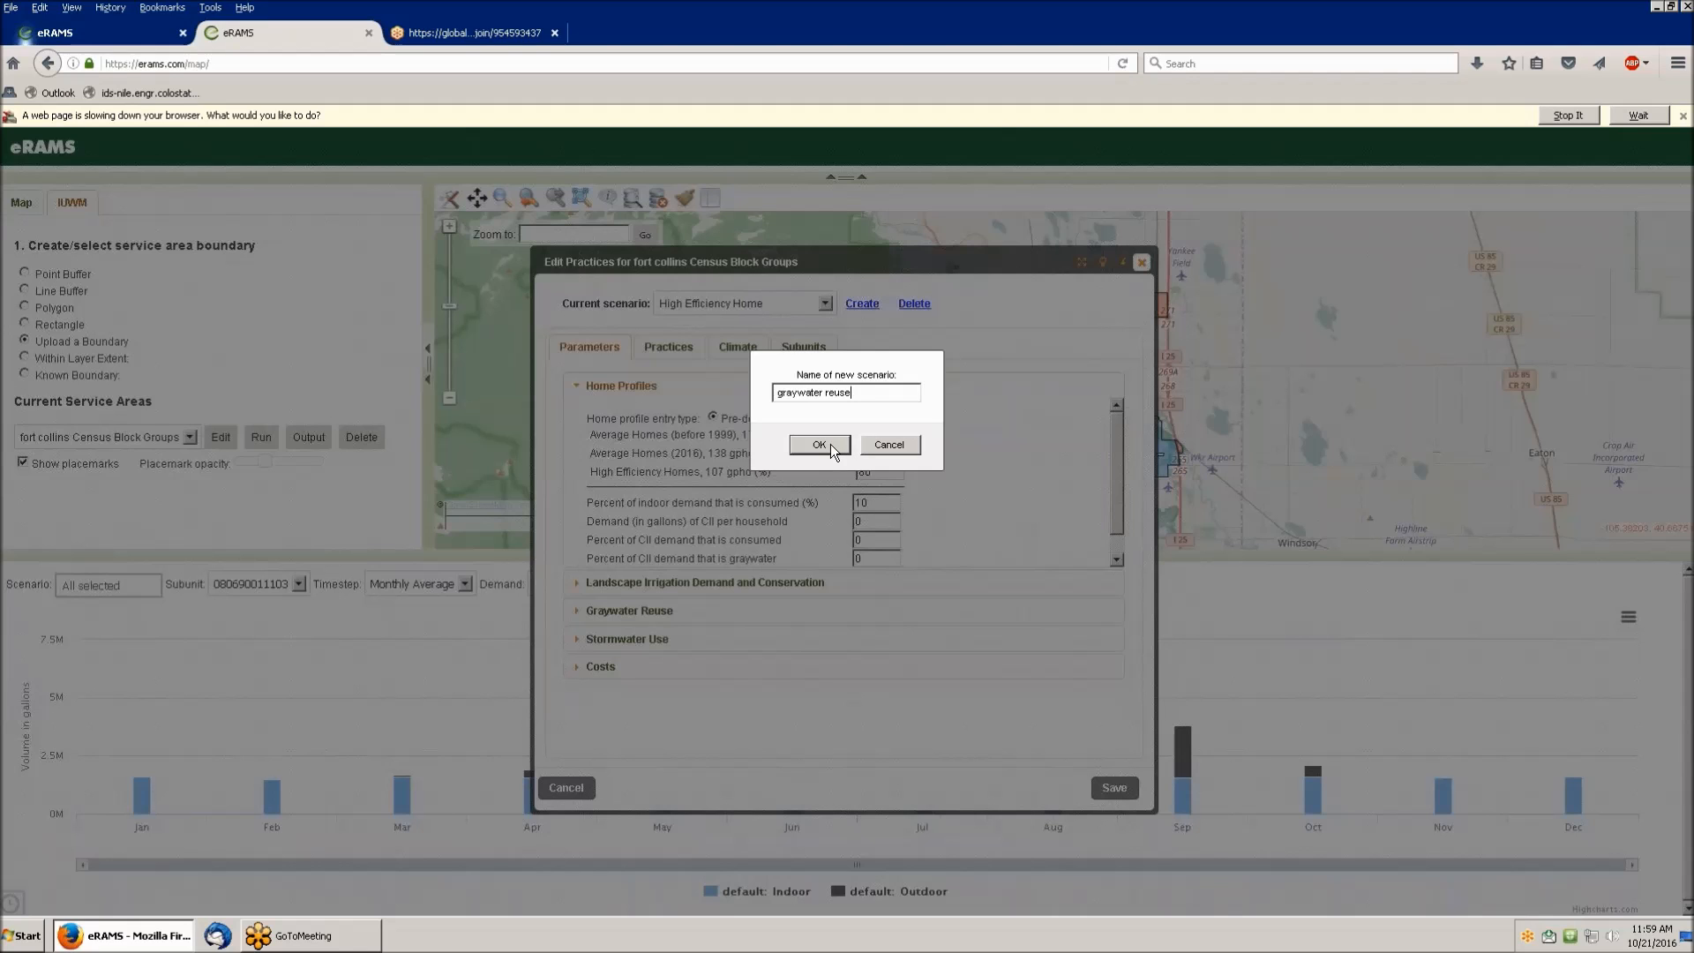
left_click(830, 443)
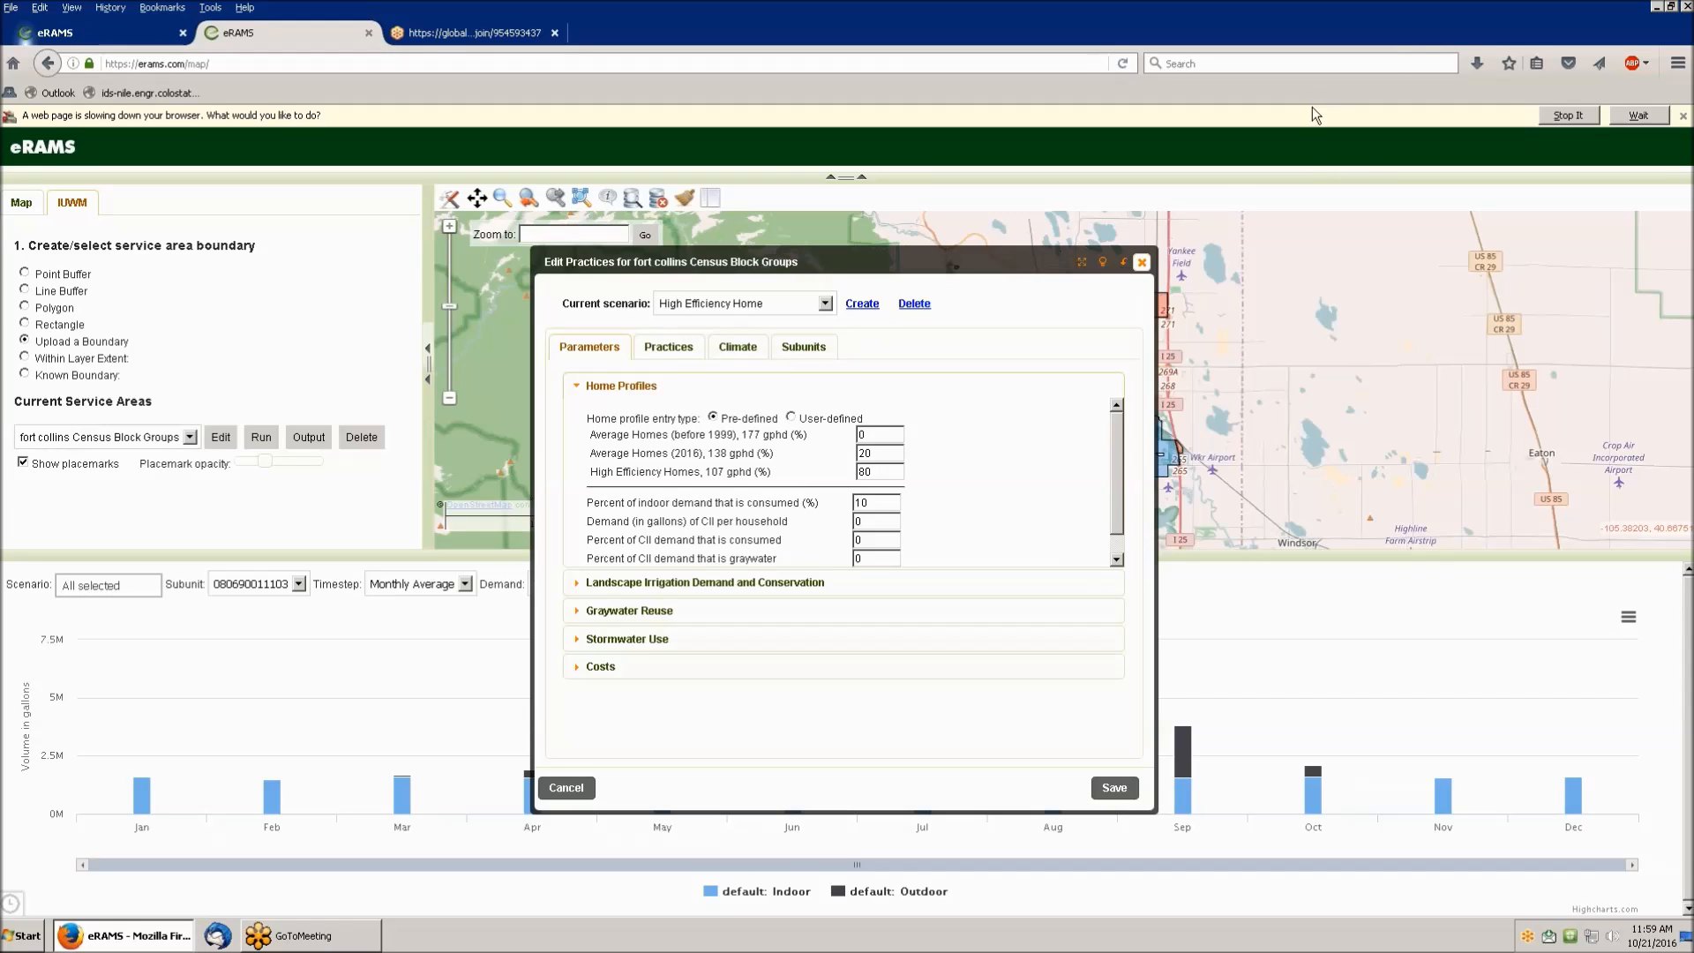
left_click(825, 304)
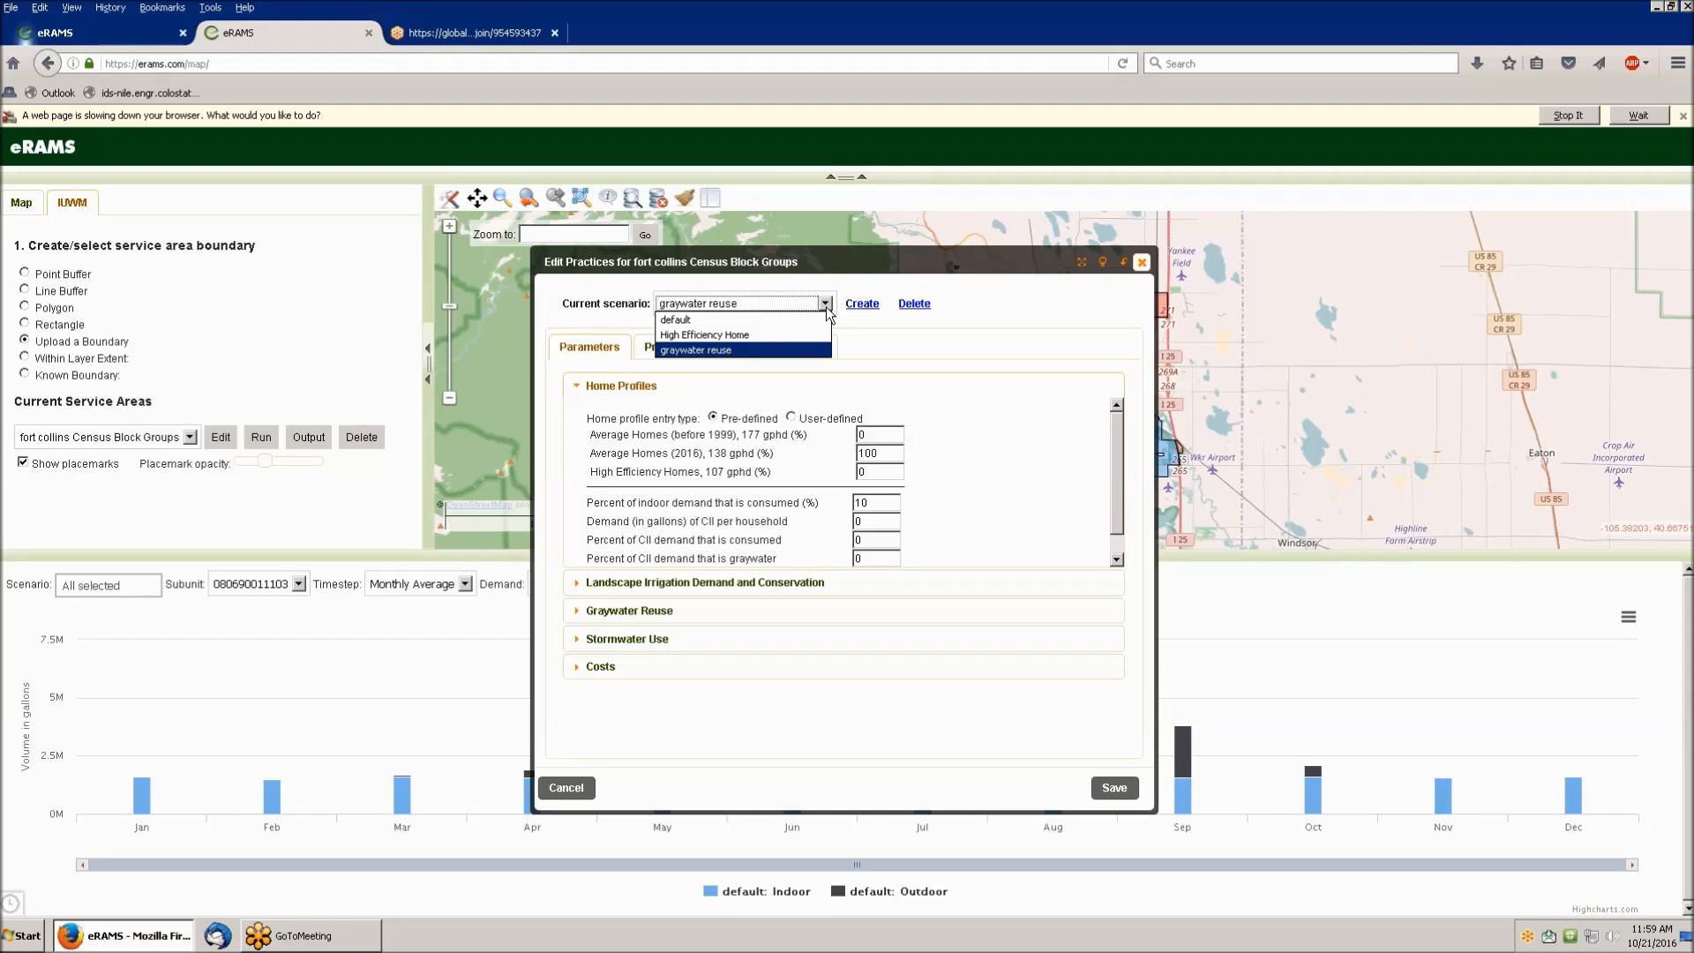
left_click(749, 352)
- Set graywater reuse for Combined Flushing and Irrigation to 80% adoption and 200 gallons of storage per household
left_click(668, 347)
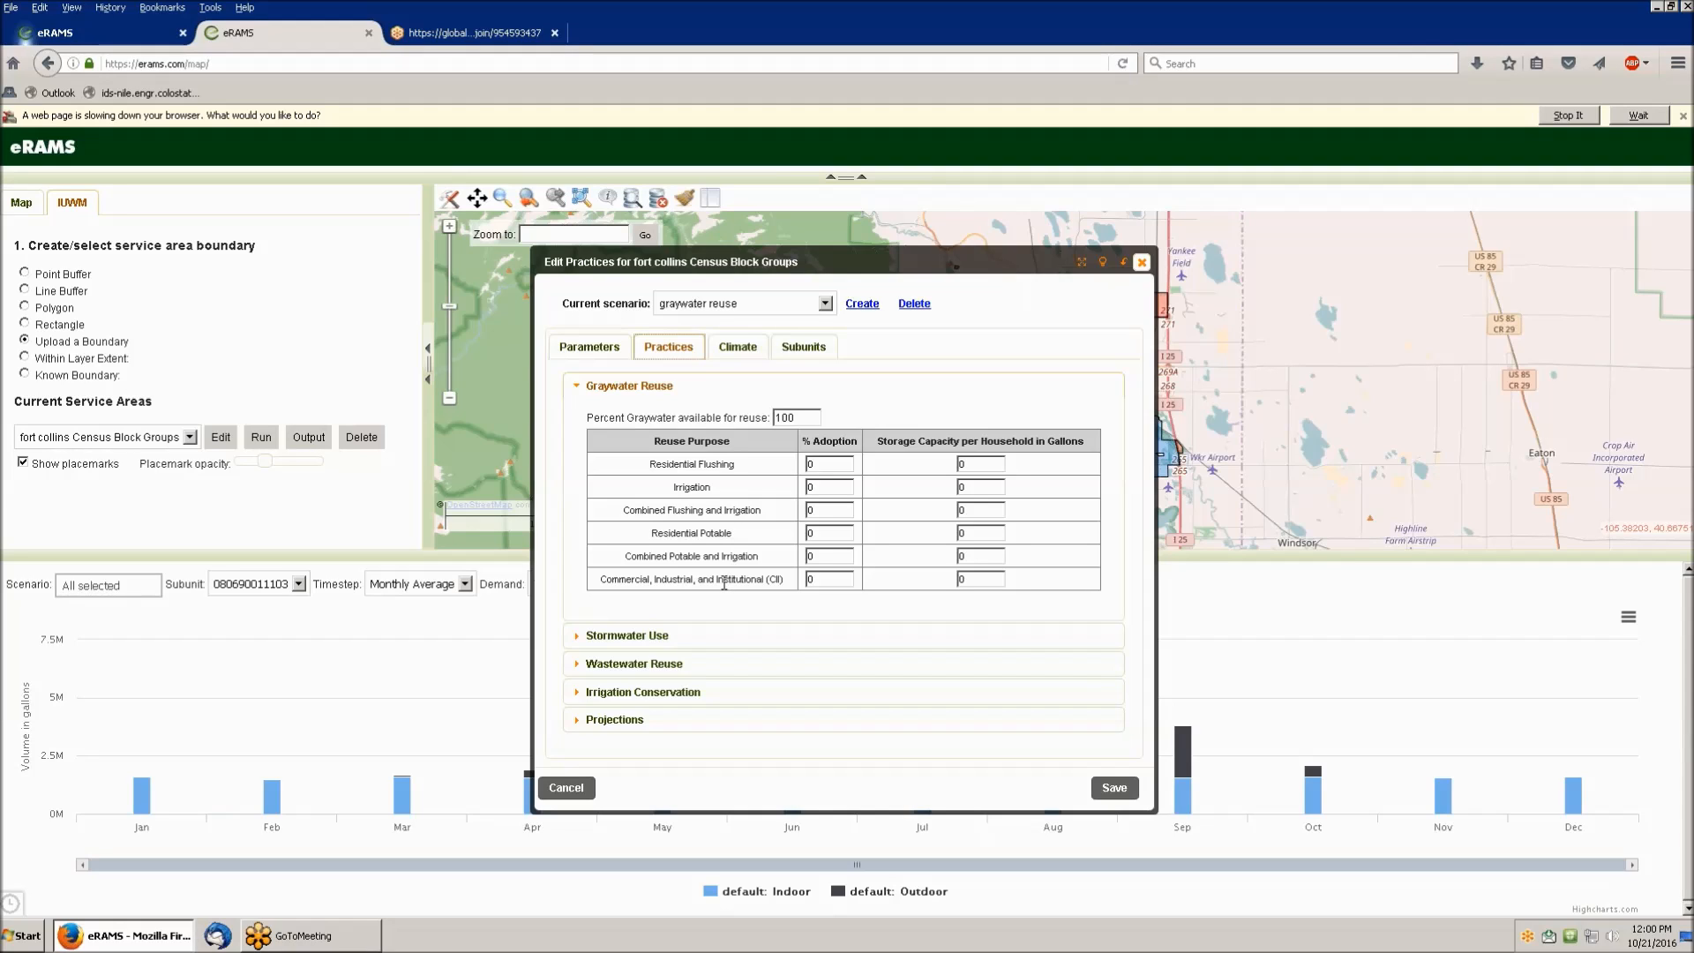
double_click(816, 510)
type("8")
left_click(964, 509)
double_click(963, 509)
type("200")
- Create a scenario named roof runoff and make it the current scenario
left_click(862, 303)
type("stormwater")
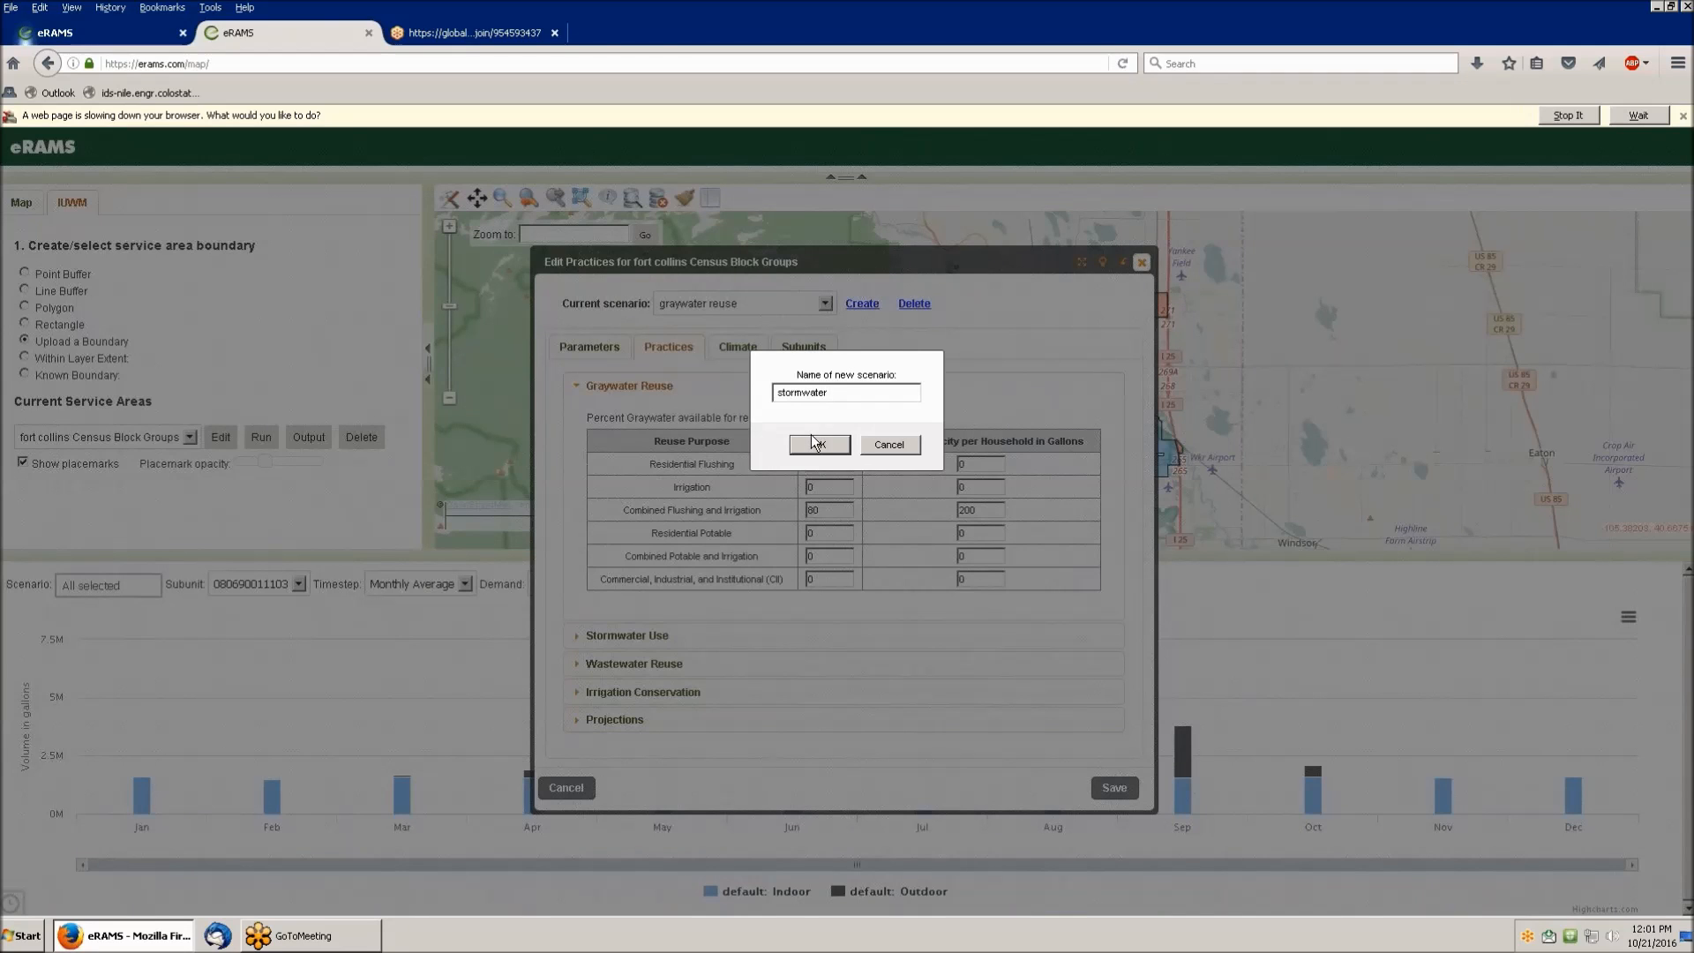
left_click_drag(829, 392, 767, 389)
type("roof runoff")
left_click(819, 444)
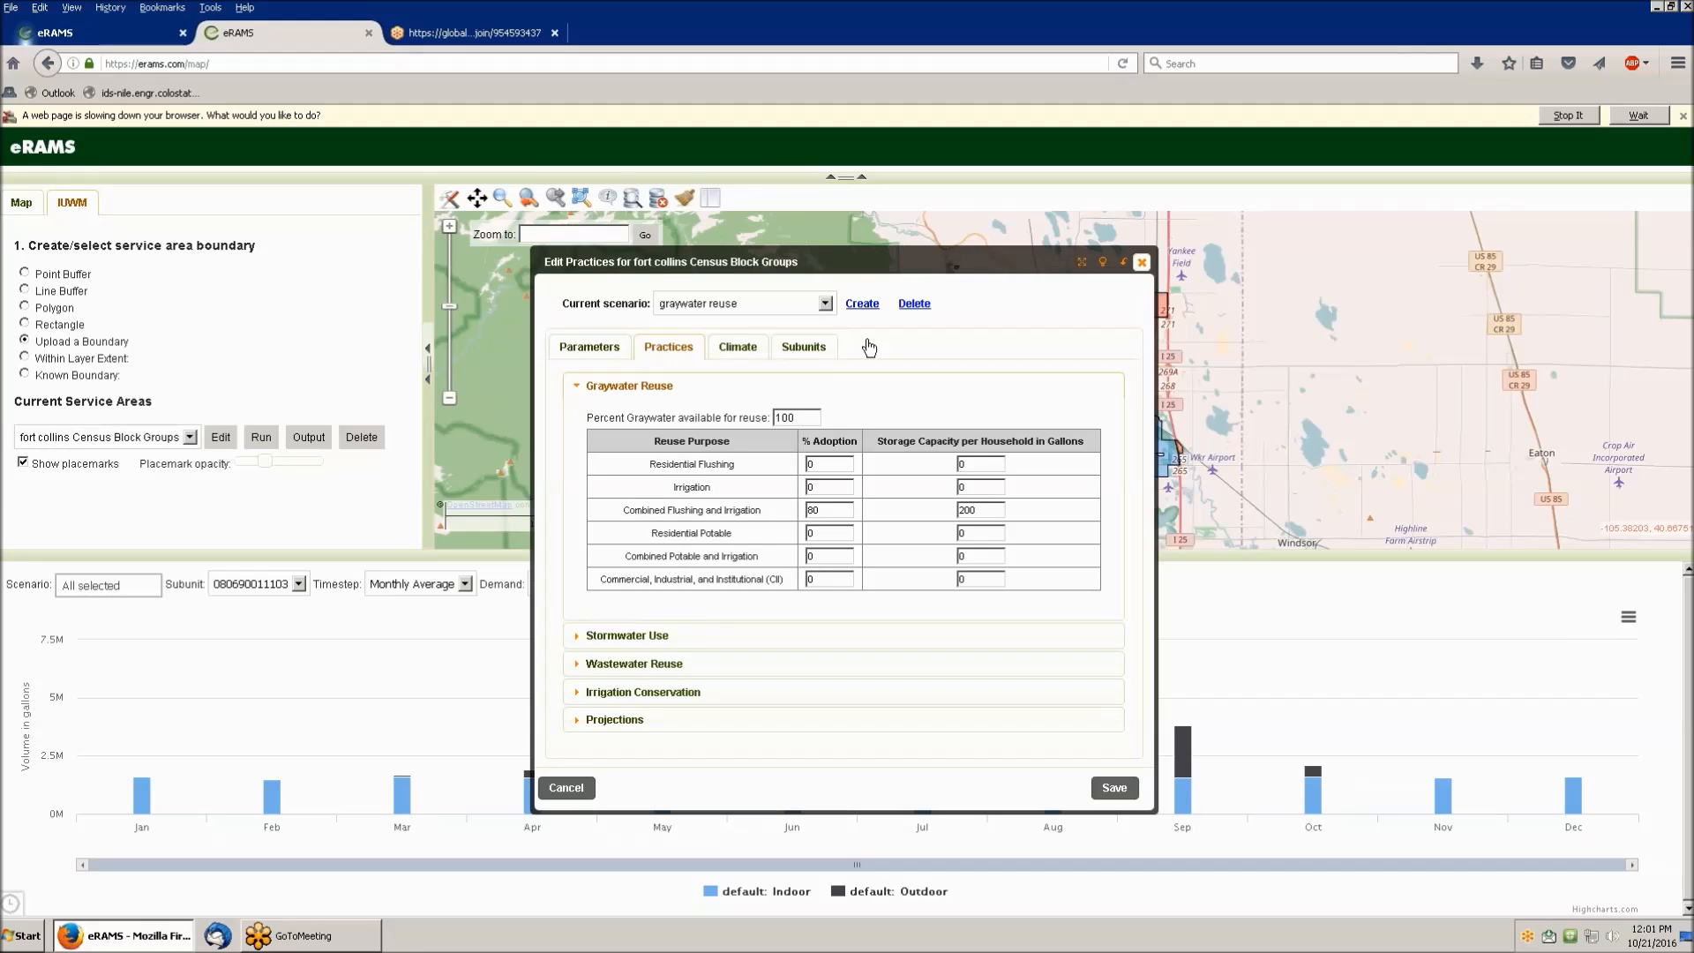
left_click(826, 306)
left_click(766, 365)
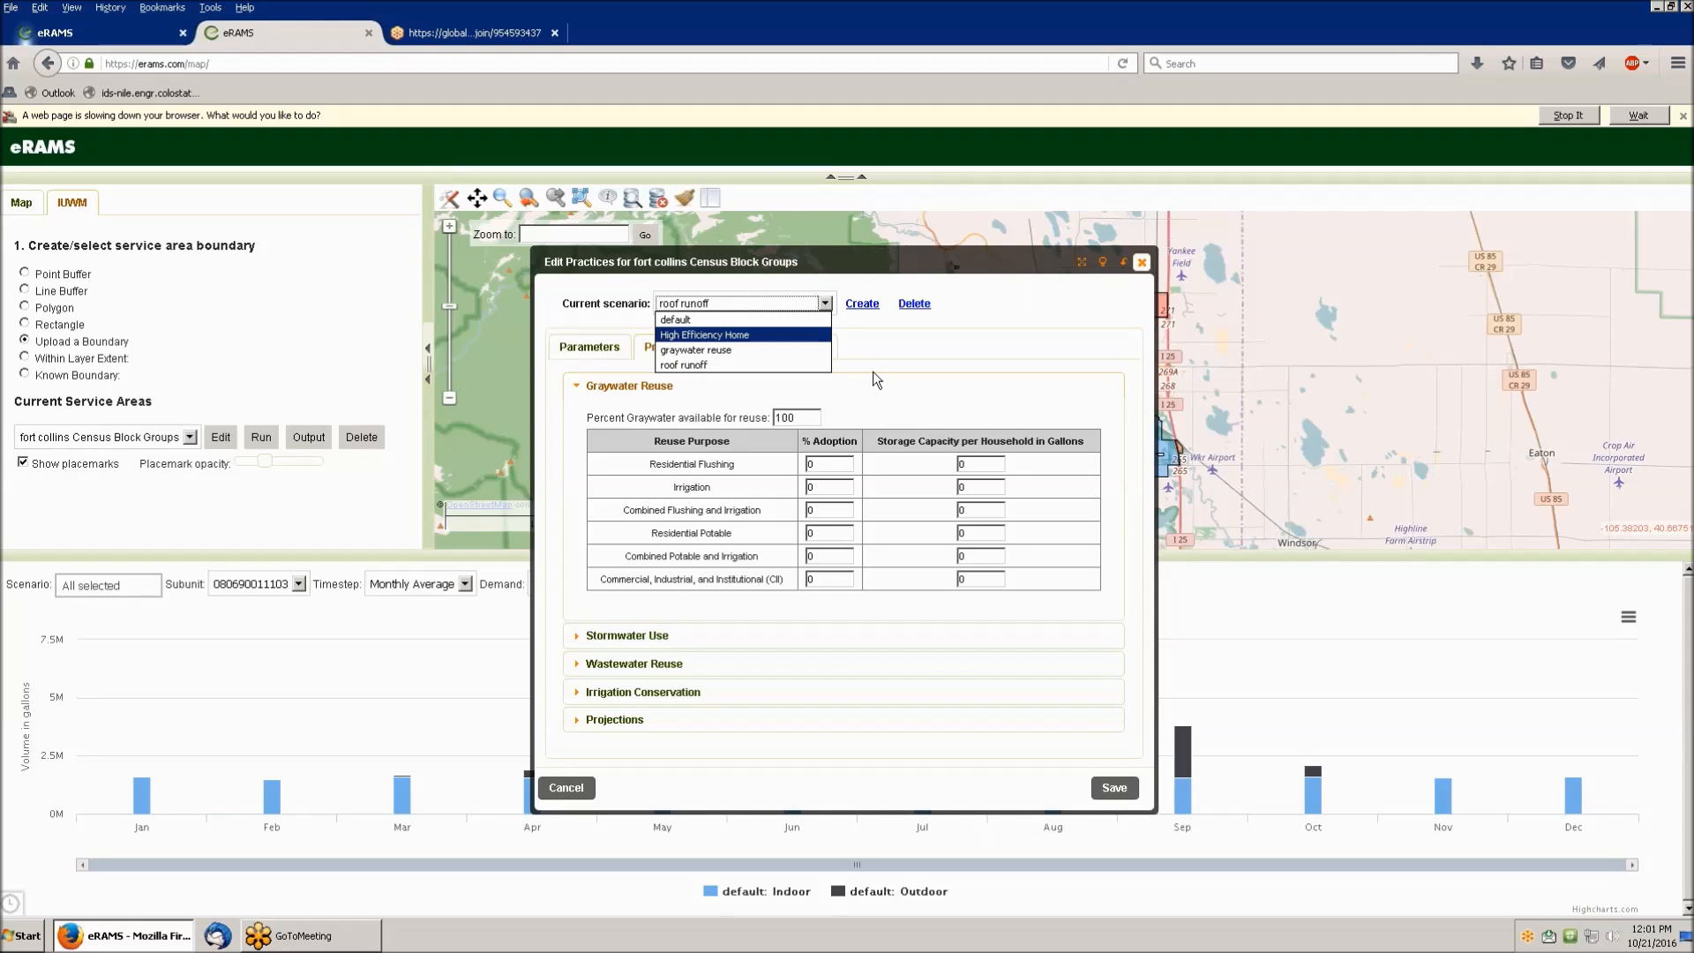
left_click(738, 367)
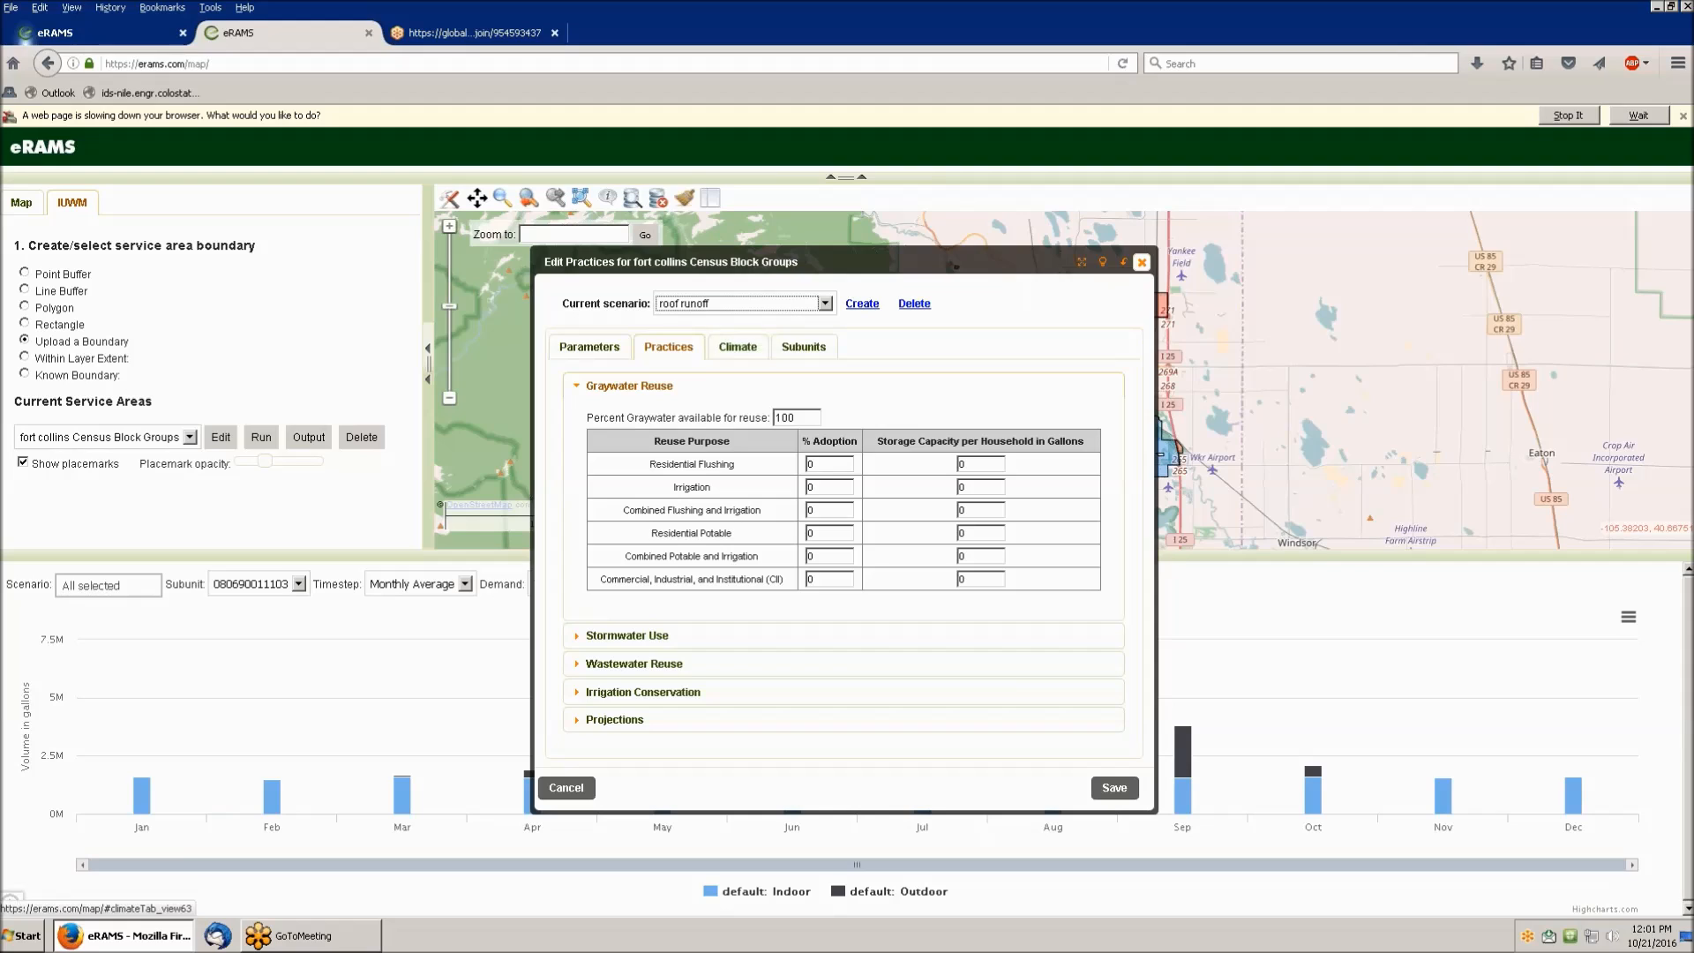
left_click(824, 305)
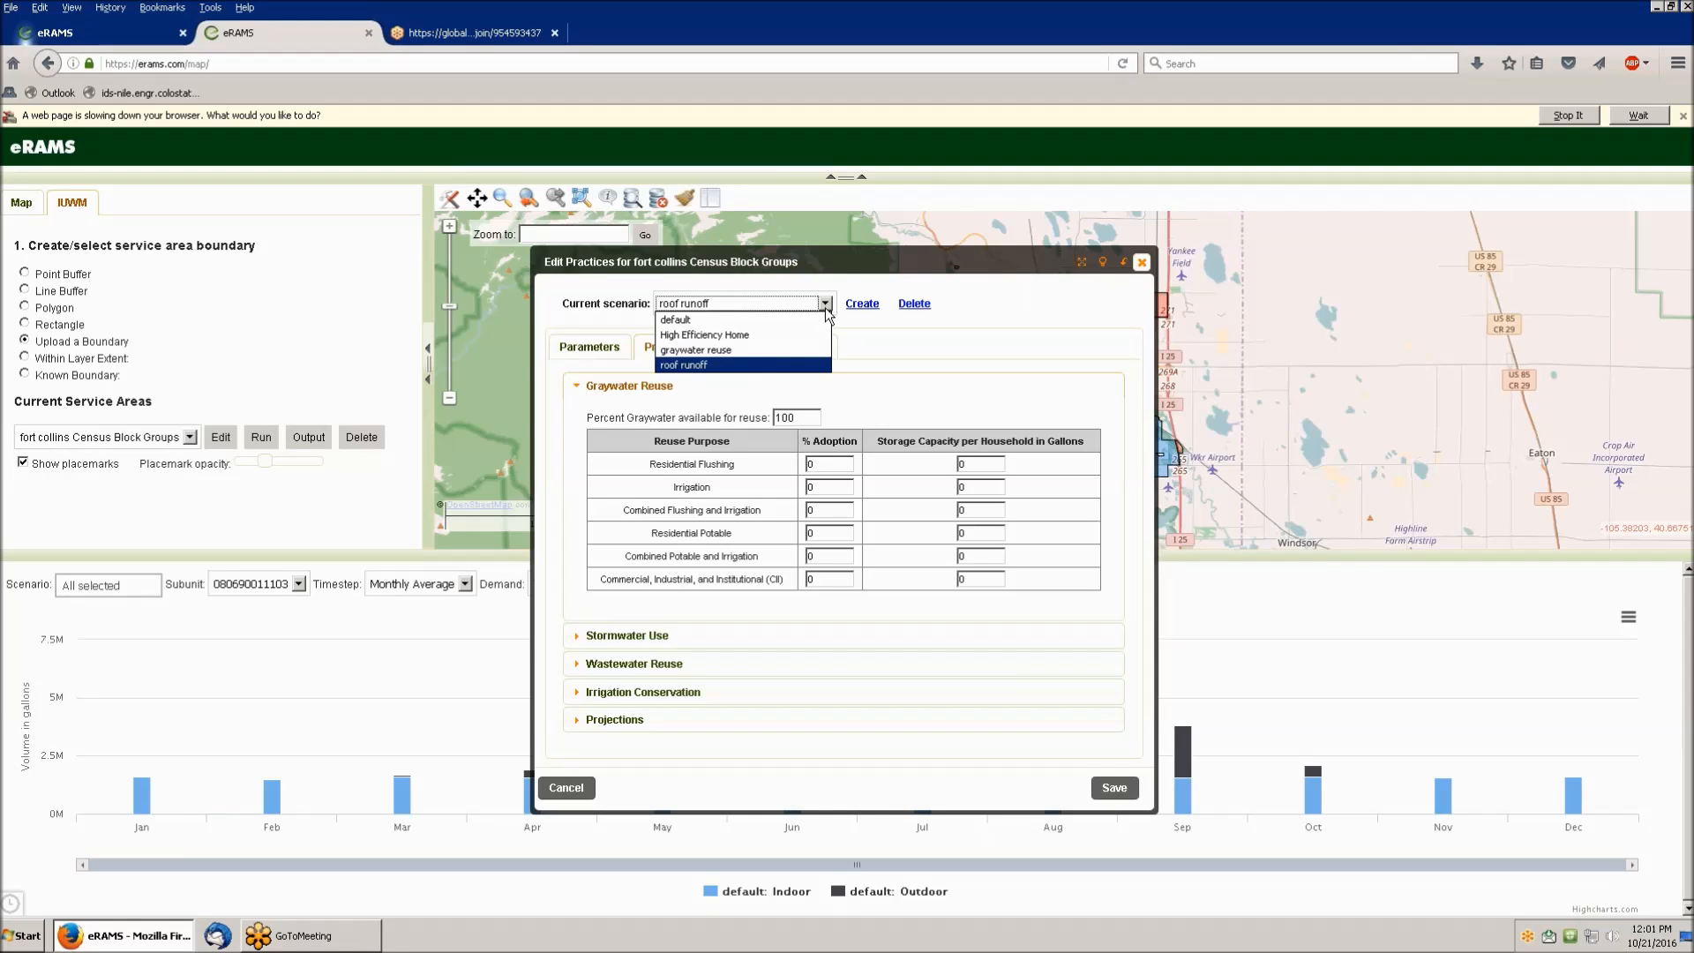
- Review the home profile parameters and practices of the High Efficiency Home scenario
left_click(766, 335)
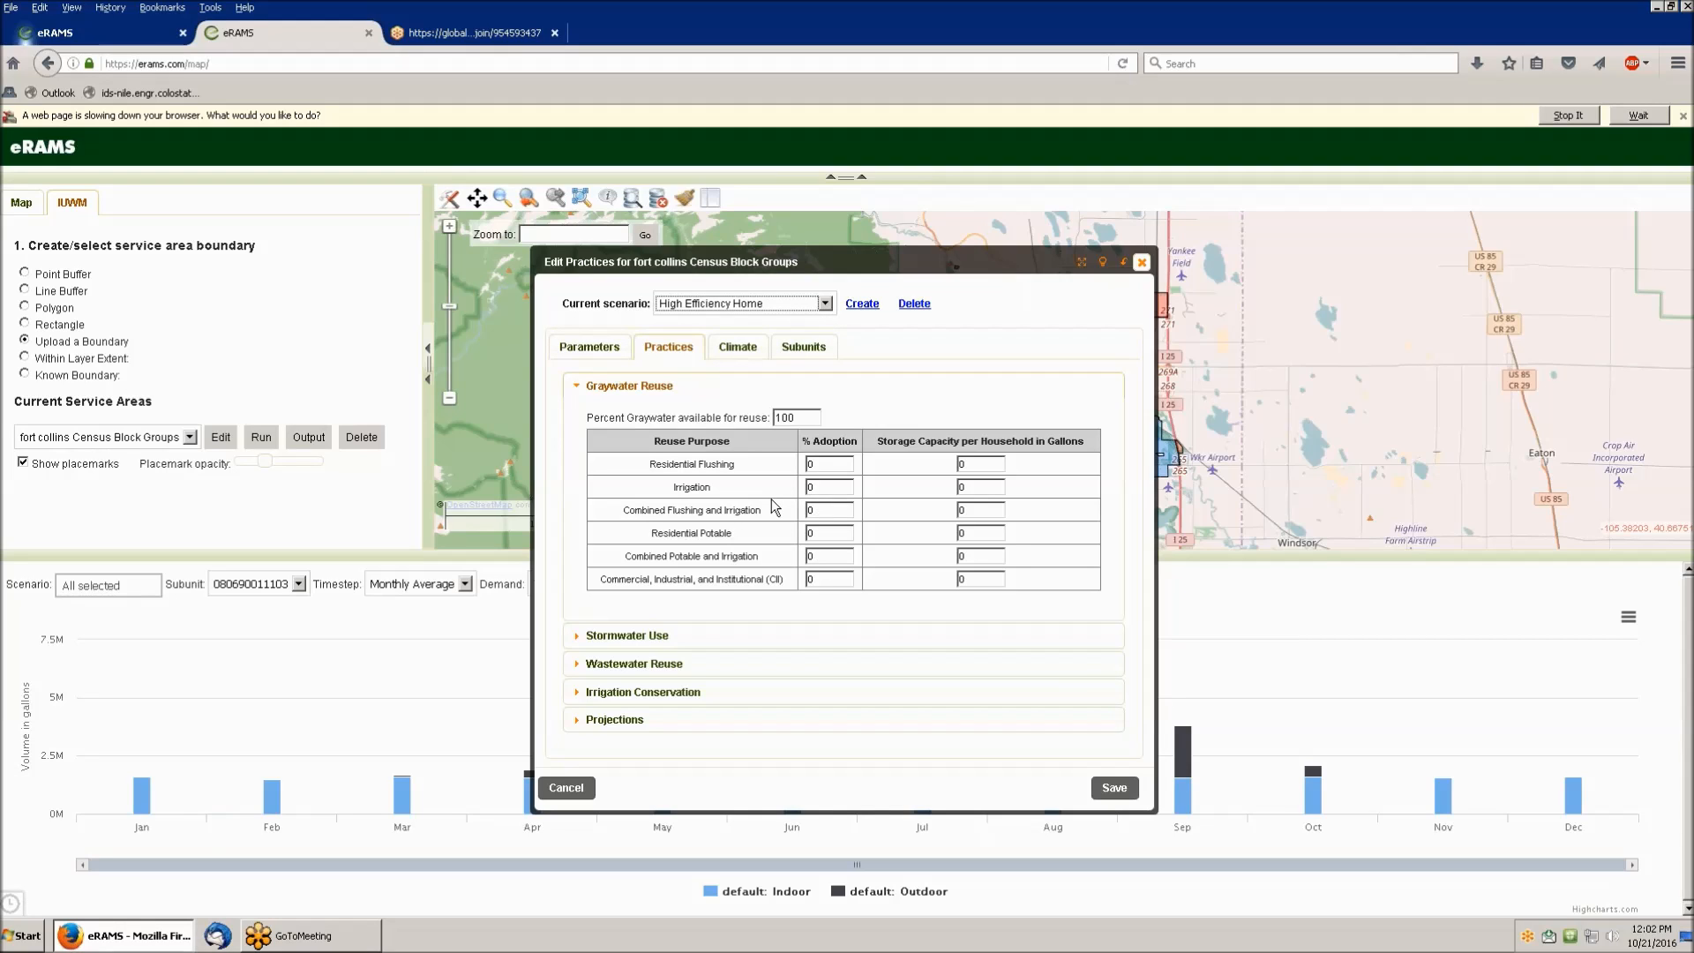
left_click(589, 347)
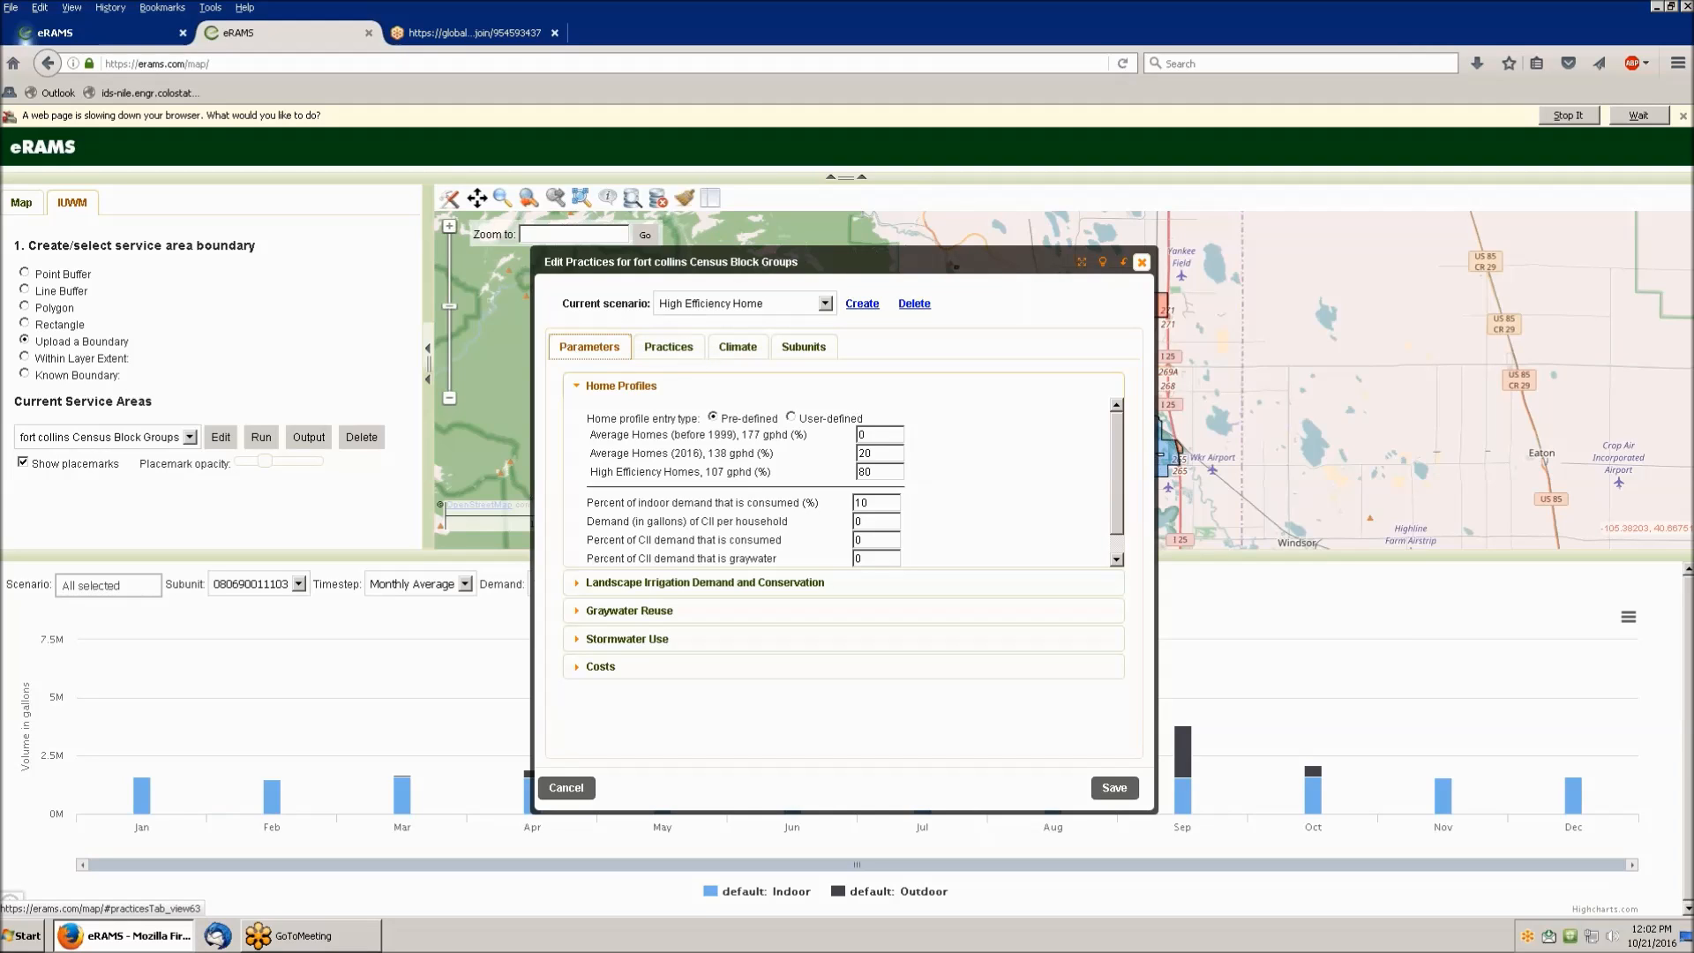
left_click(665, 354)
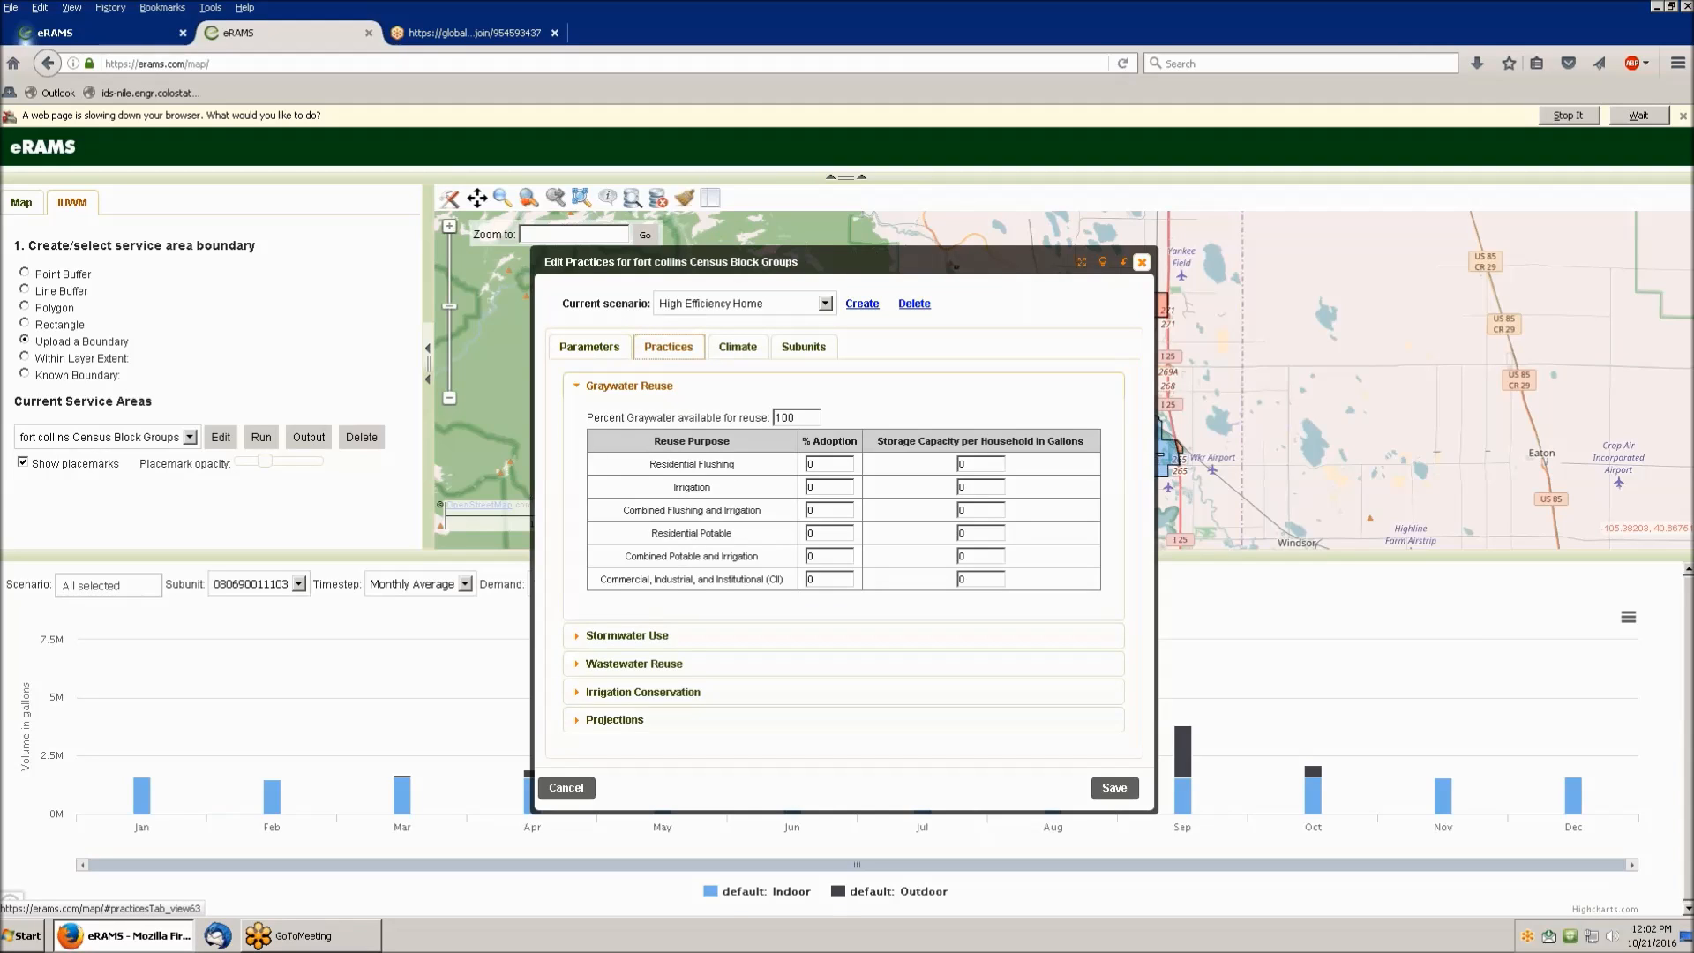
- Switch to the roof runoff scenario and set its percent impervious area available for stormwater capture to 20%
left_click(825, 303)
left_click(757, 357)
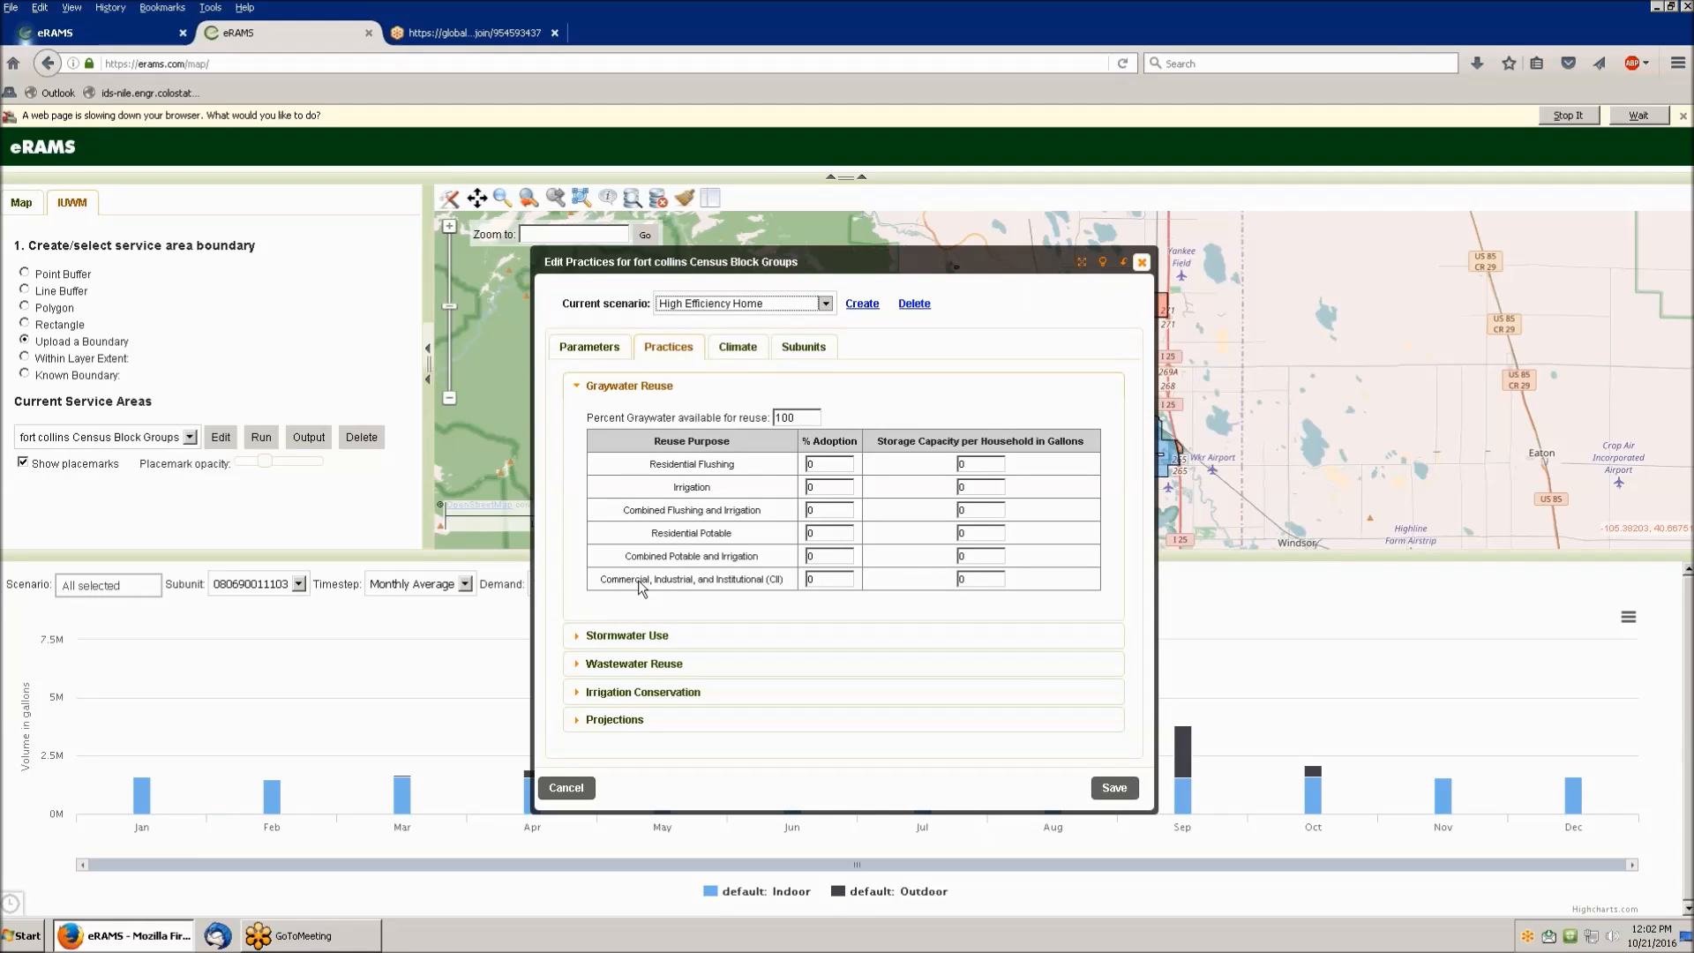
left_click(579, 637)
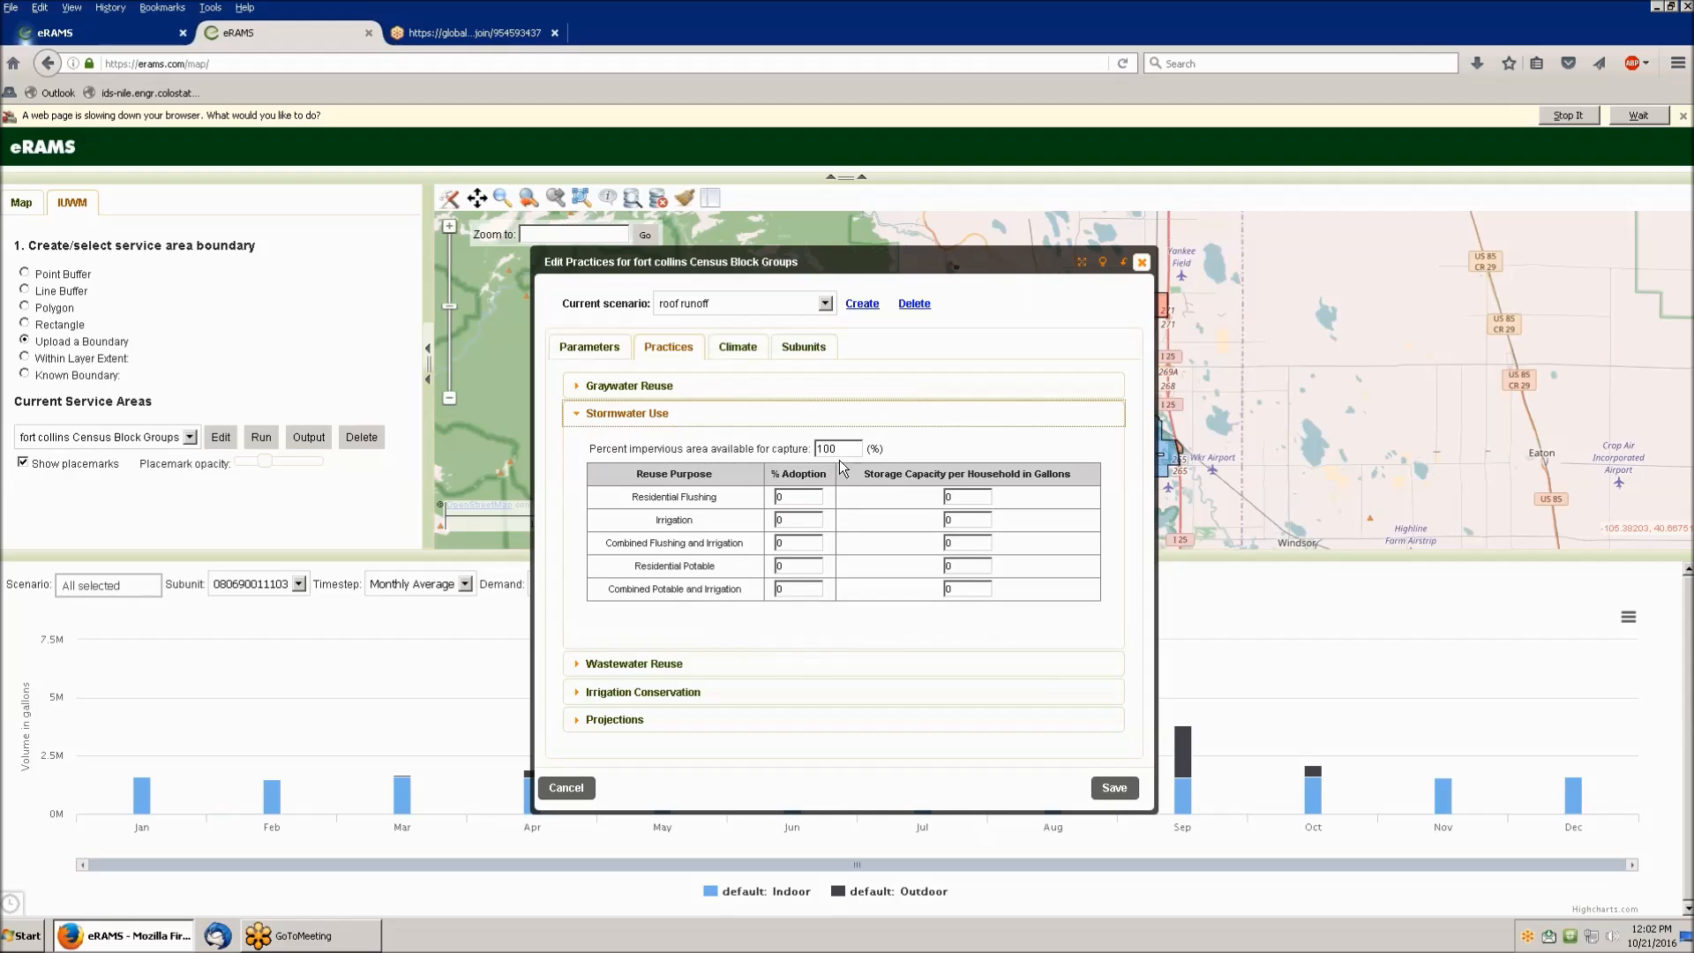
left_click_drag(839, 441, 815, 451)
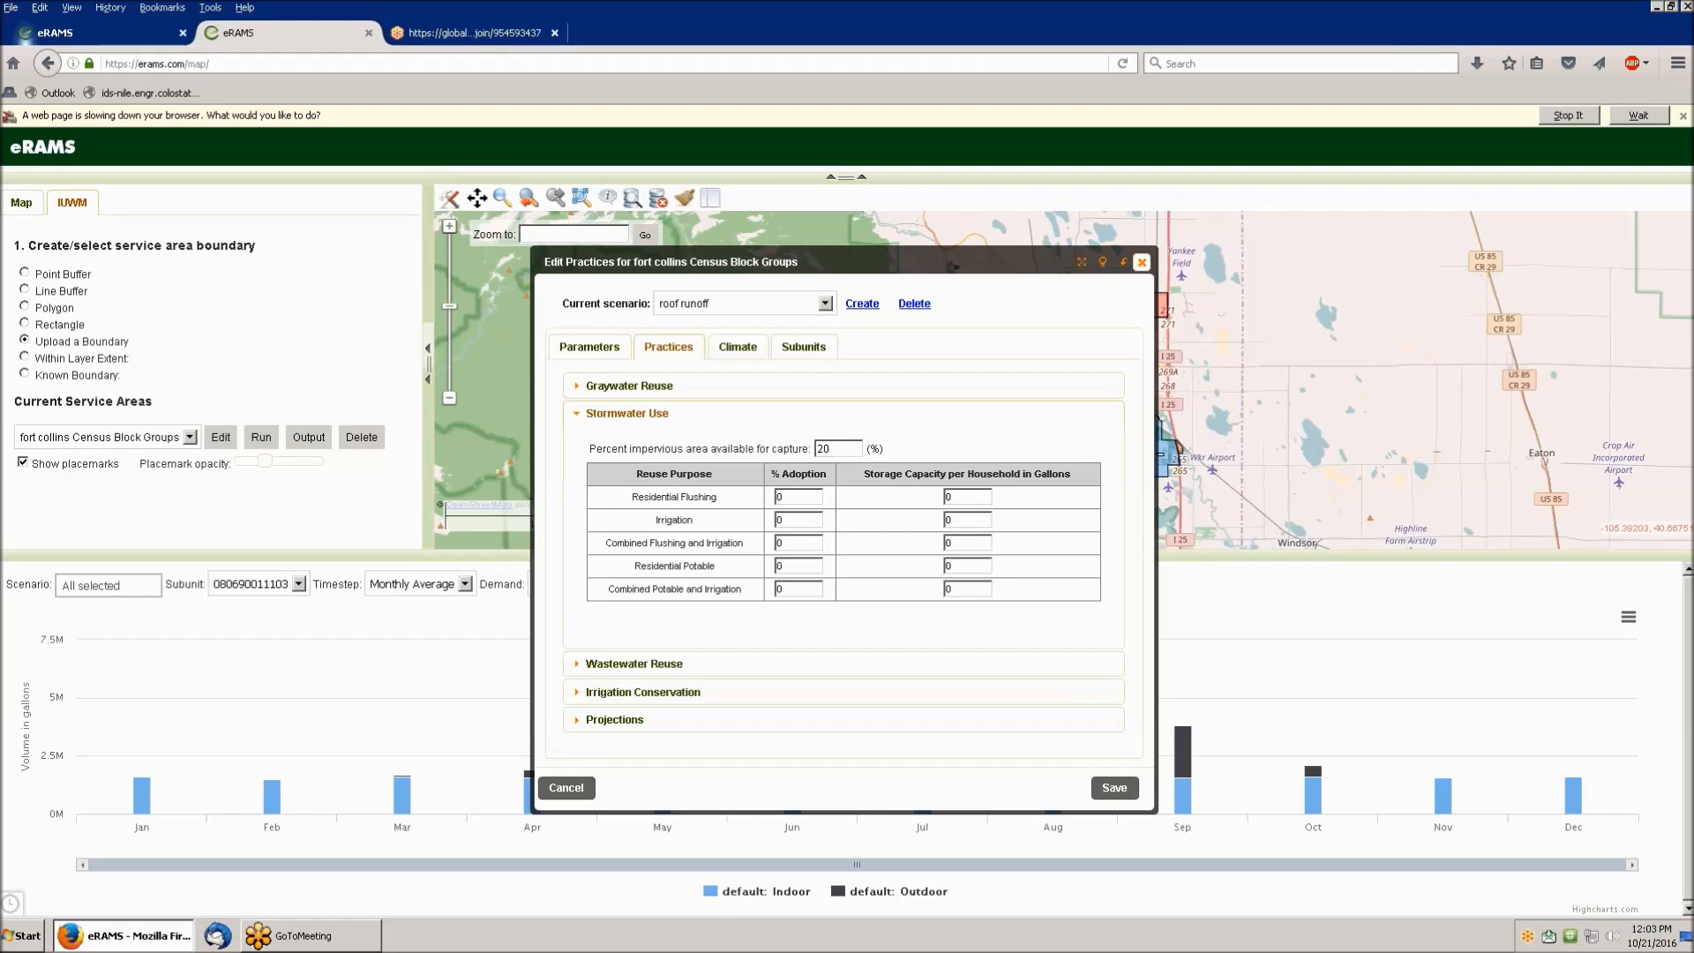
- Set stormwater use for Combined Flushing and Irrigation to 80% adoption and 2000 gallons of storage per household, and save the scenario data
double_click(775, 543)
type("80")
left_click(950, 542)
double_click(948, 541)
type("2000")
left_click(1115, 789)
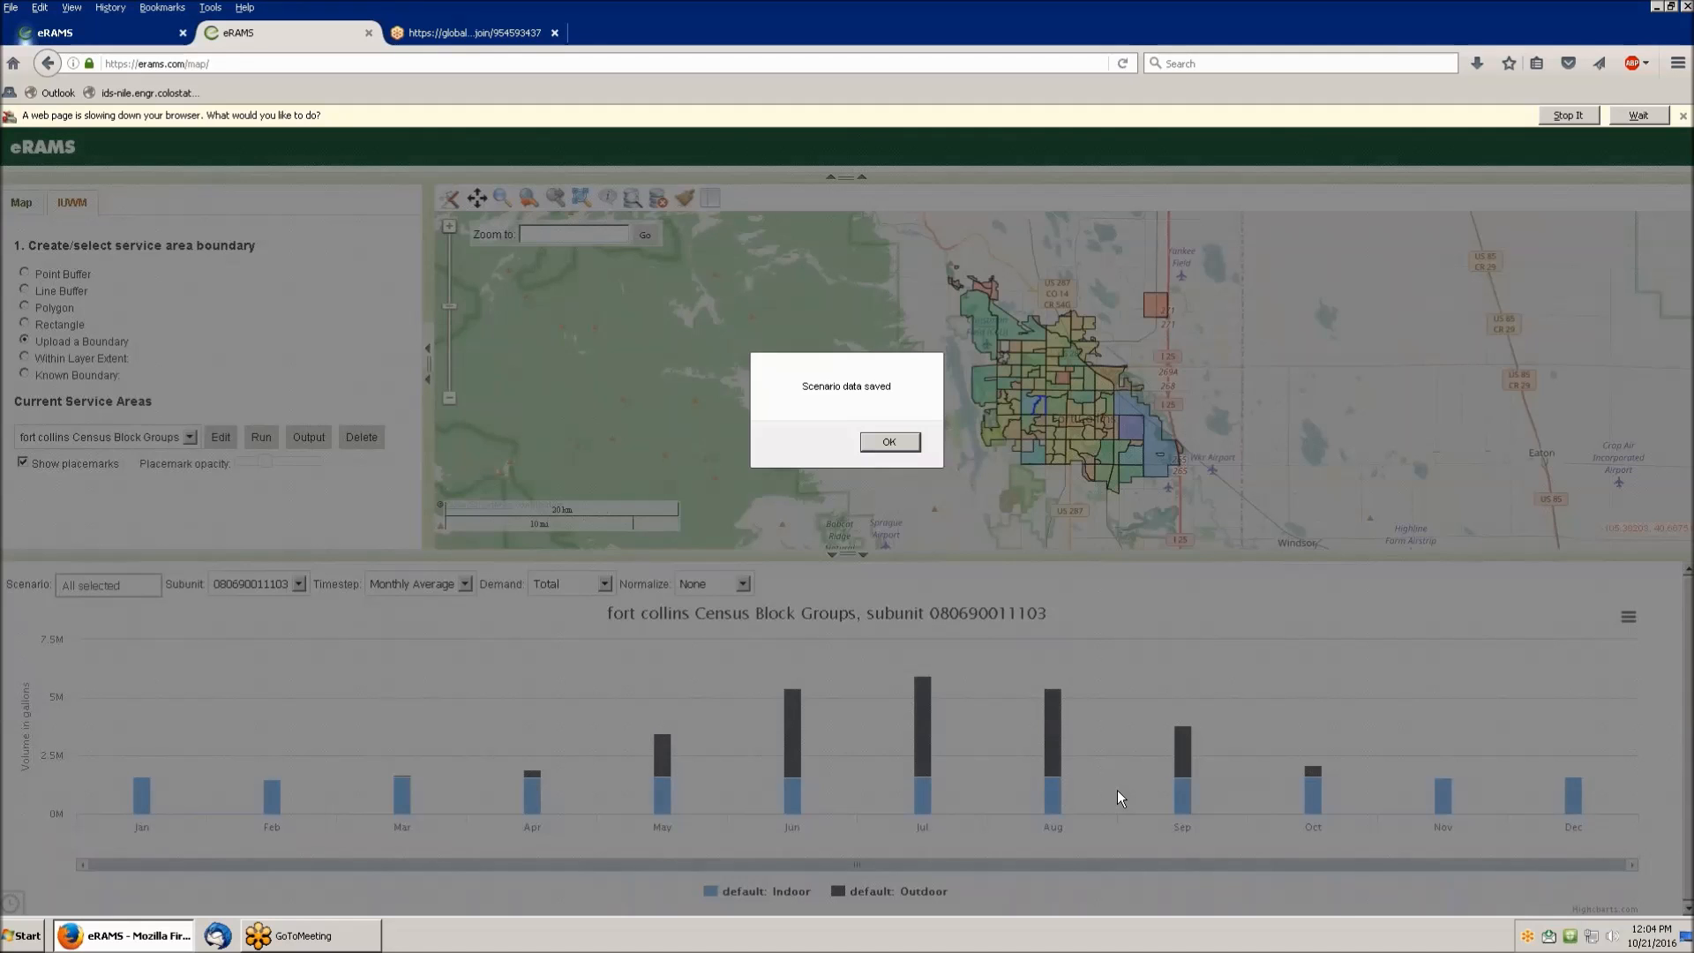
left_click(873, 442)
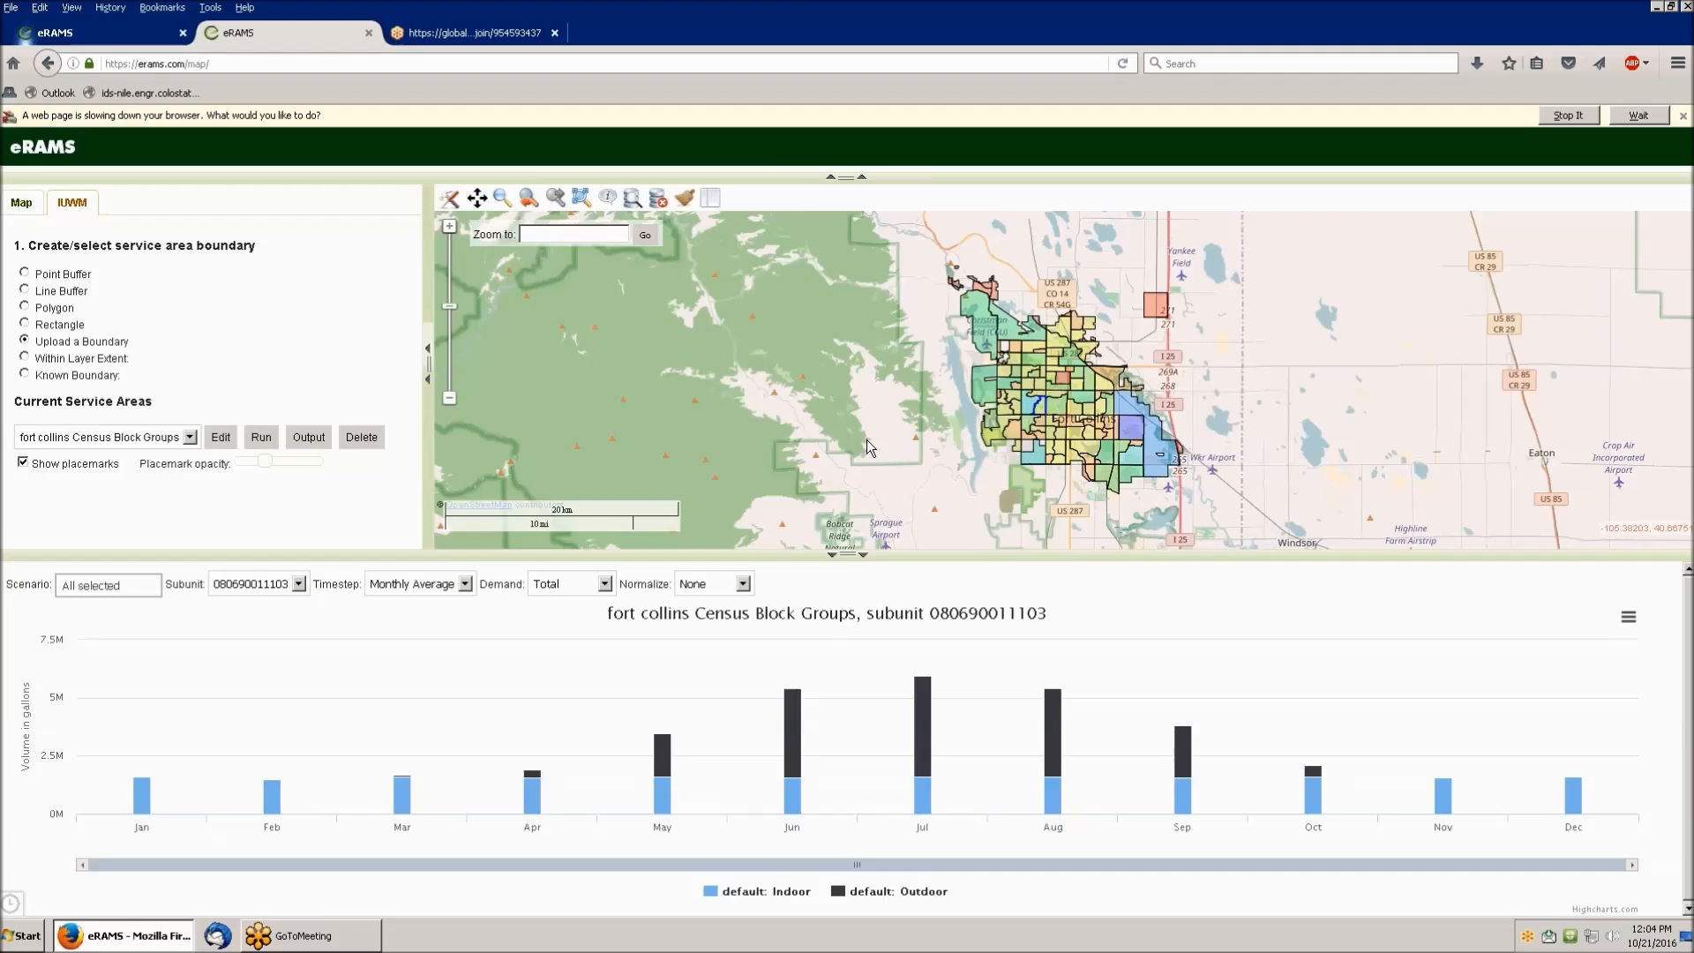
- Run the model for the fort collins Census Block Groups over the year range 2000 to 2015
left_click(259, 439)
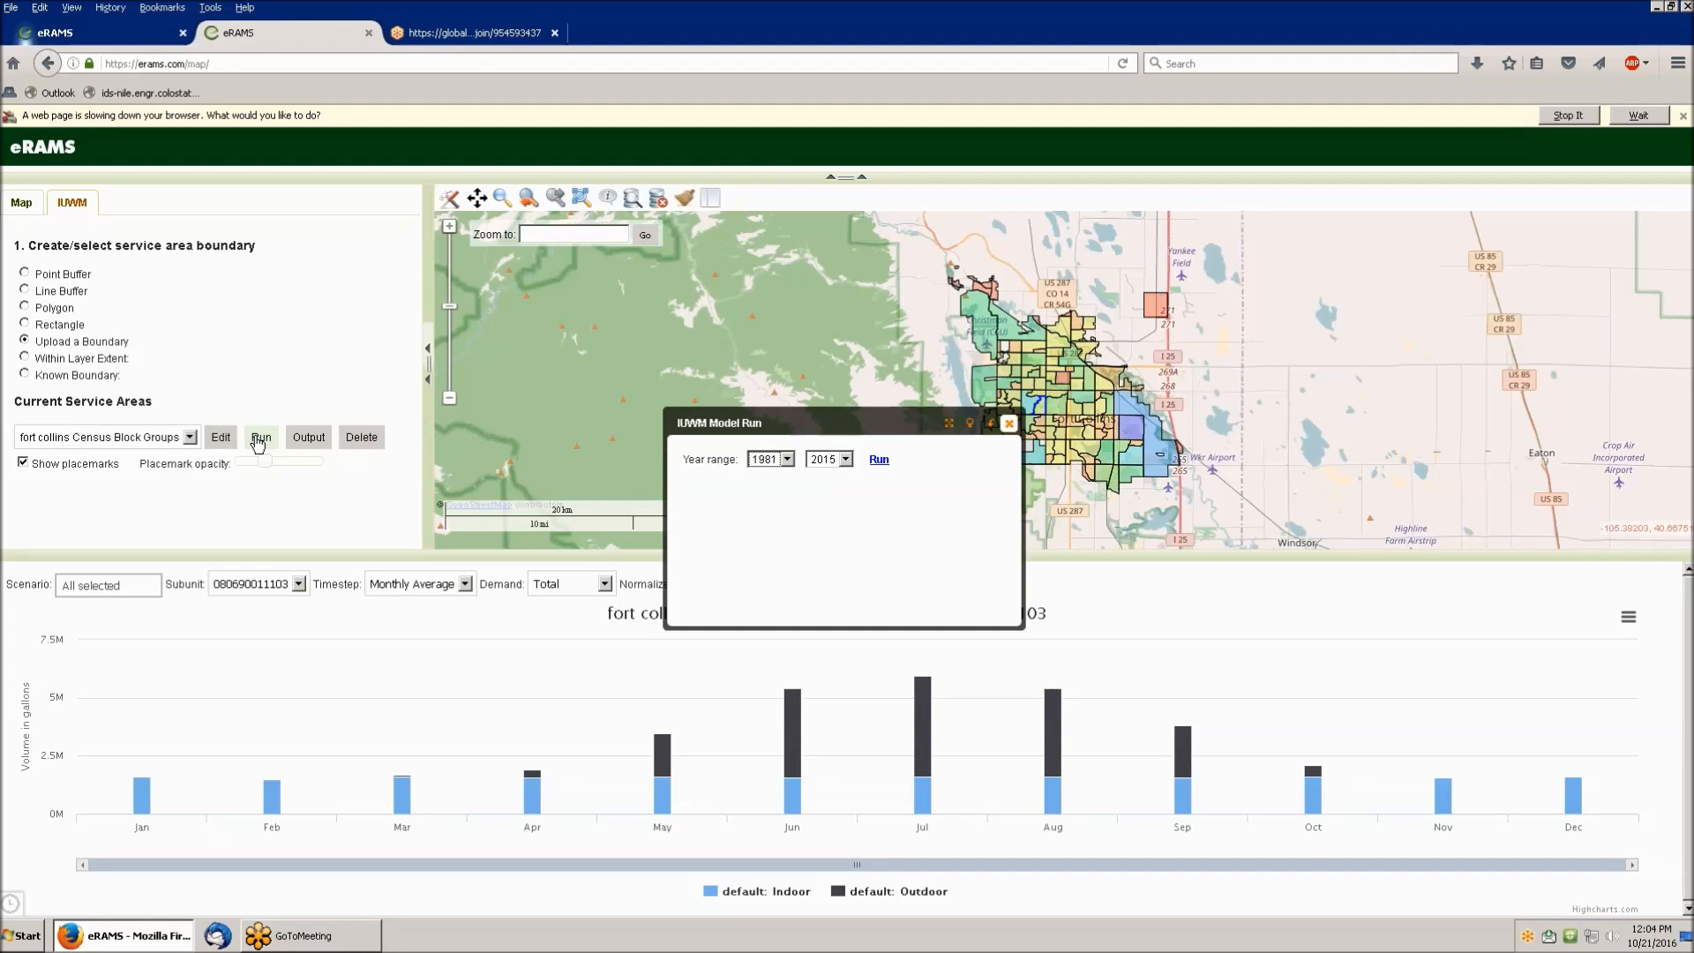
left_click(783, 459)
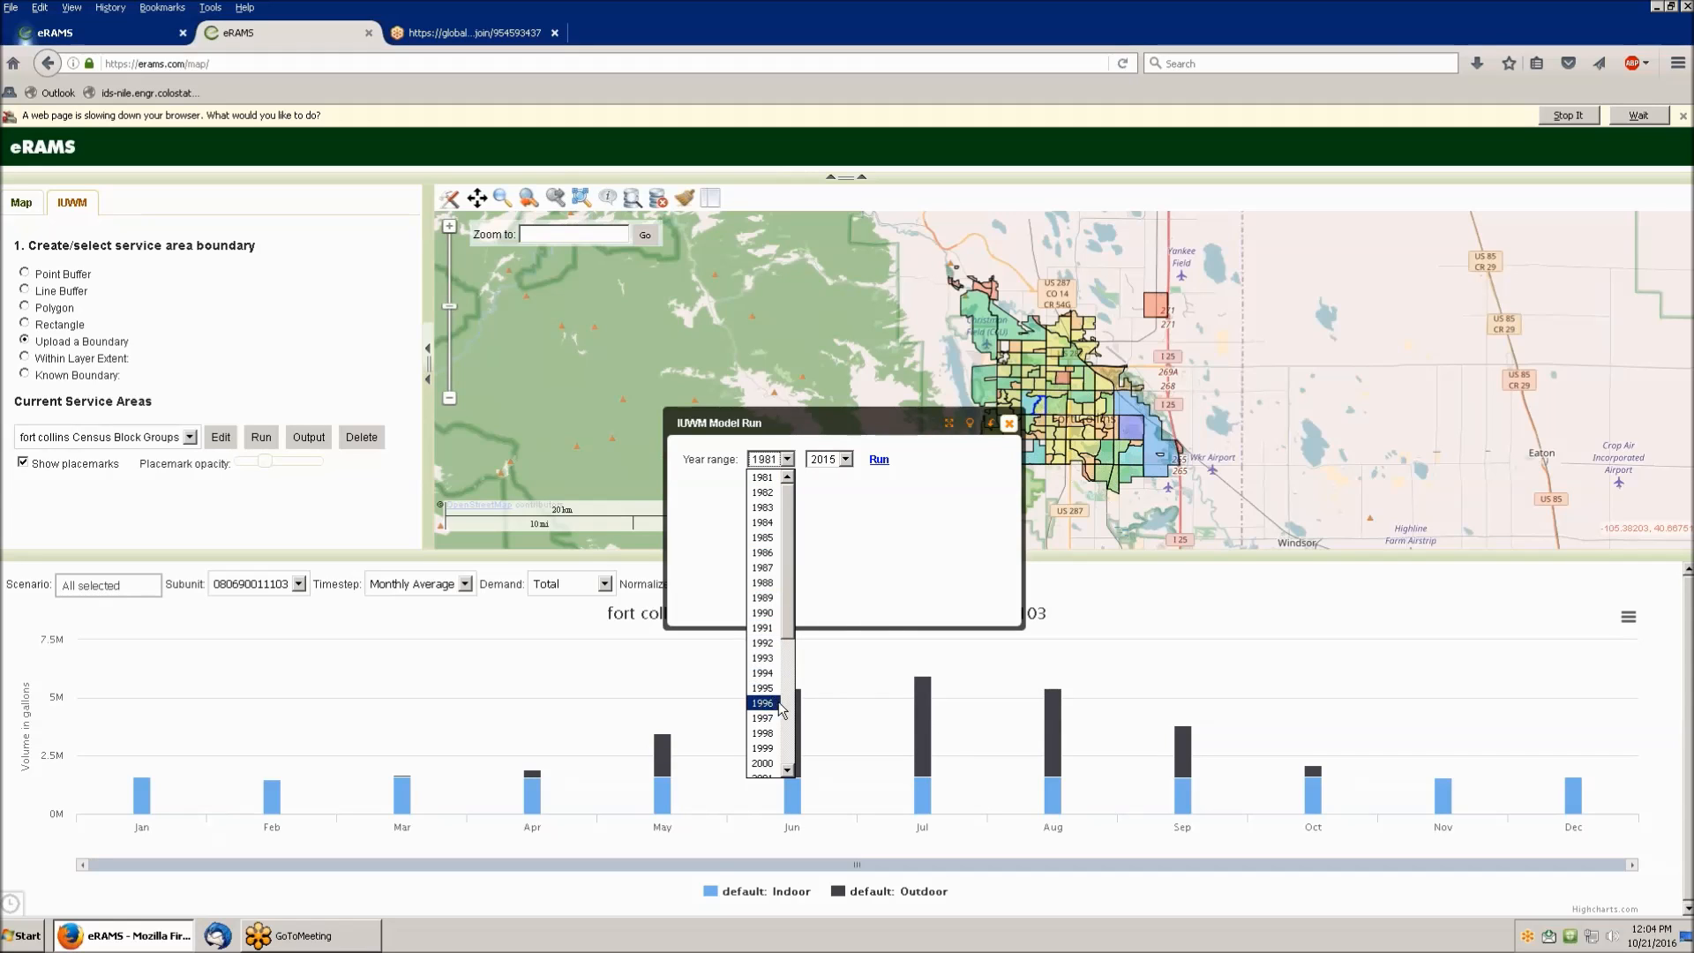
left_click(766, 762)
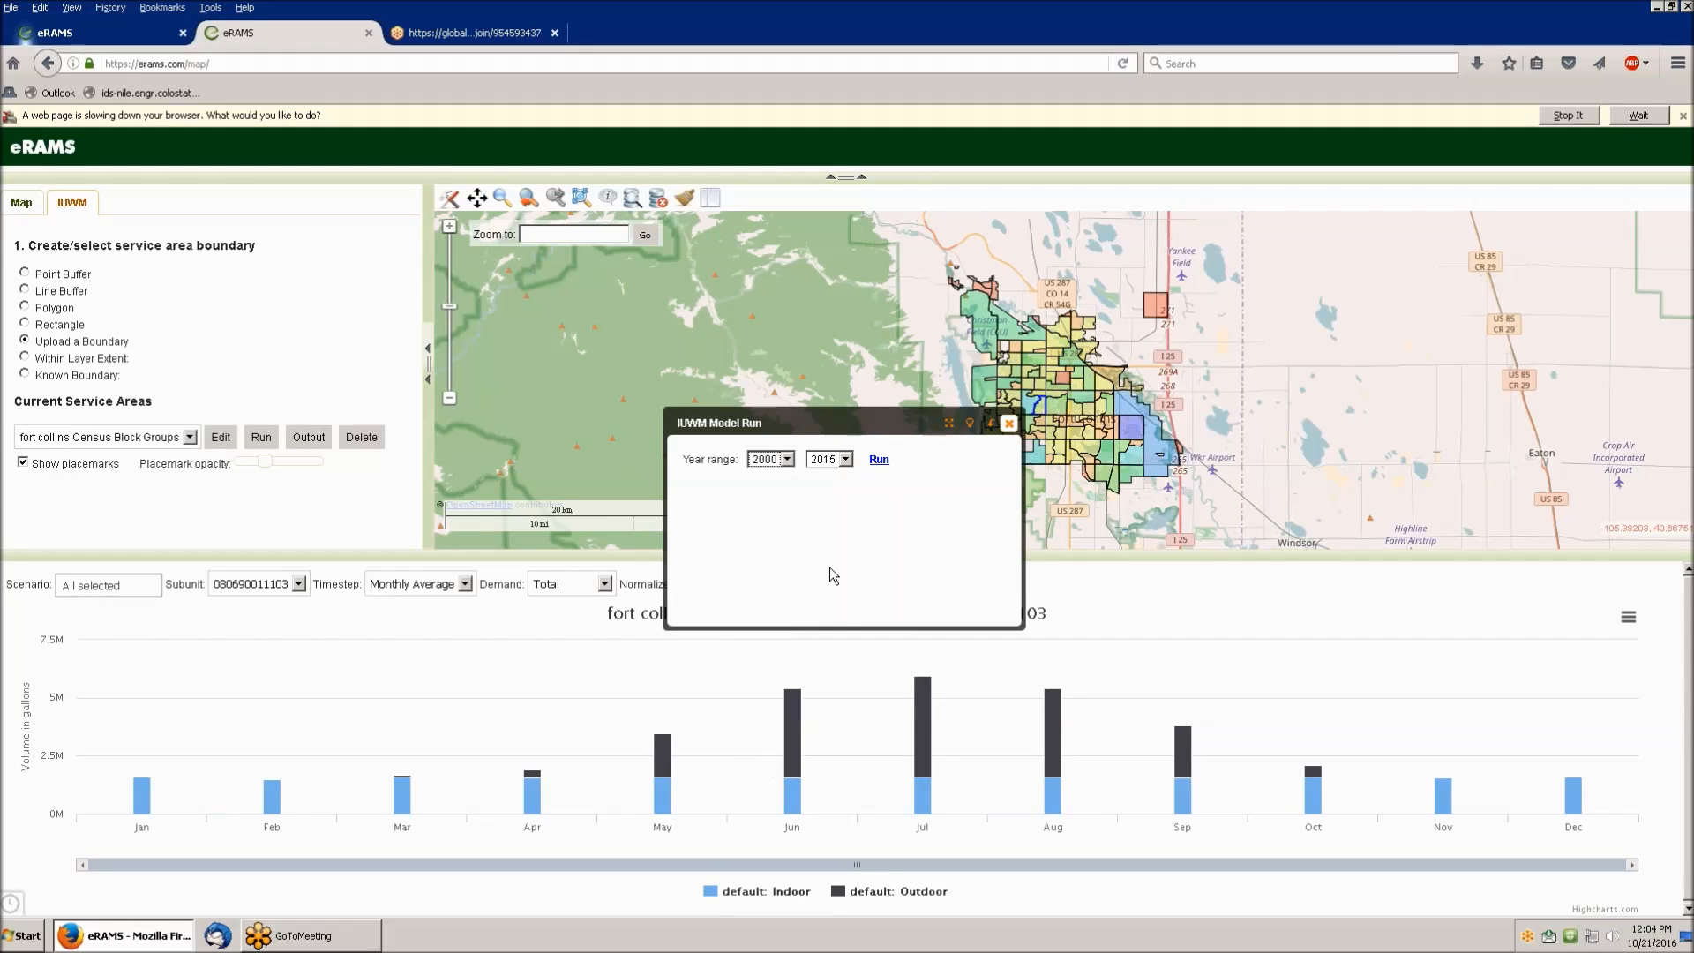
left_click(878, 460)
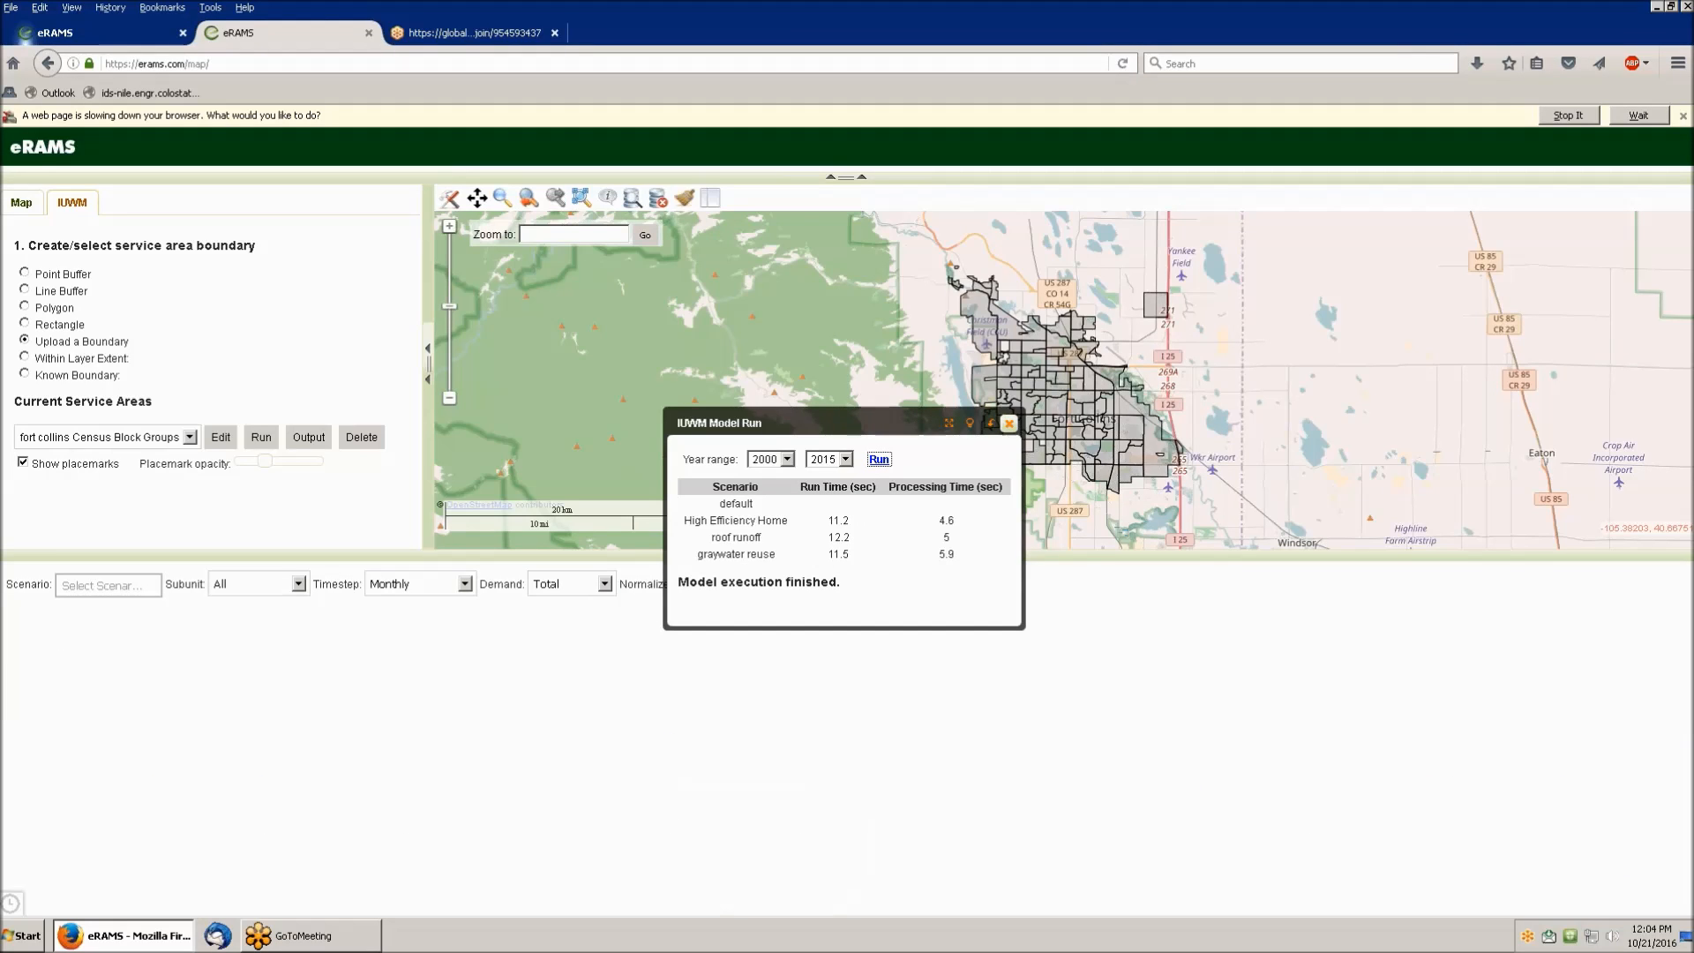
left_click(1009, 423)
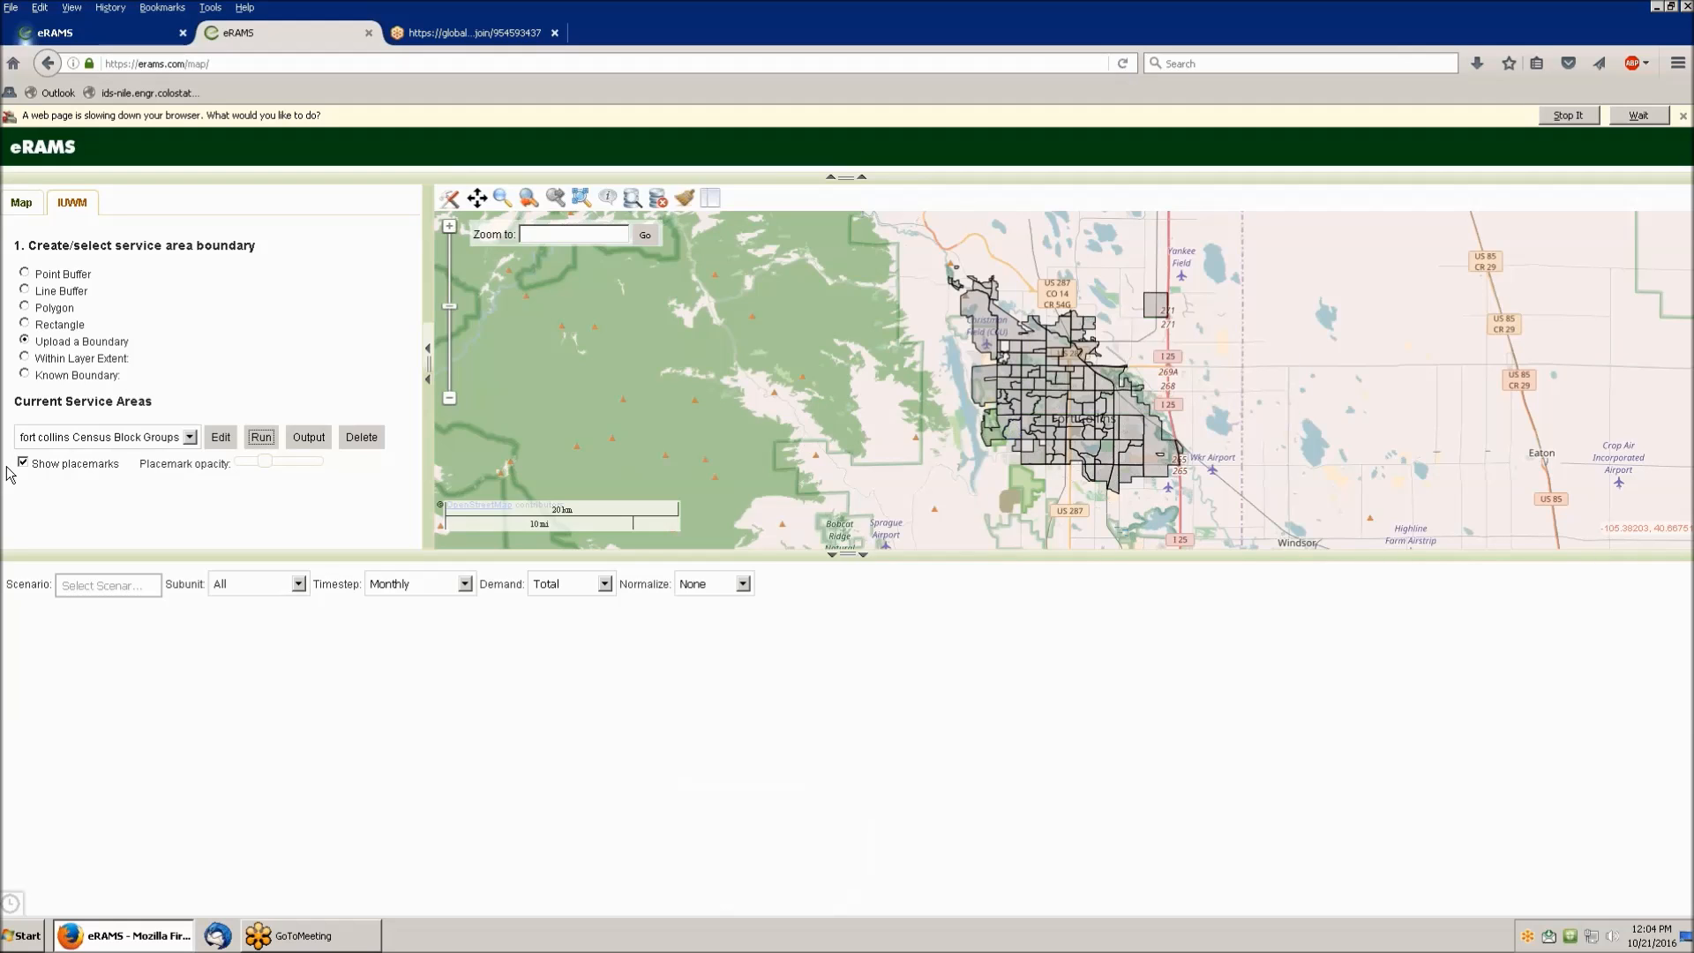
- Chart the demand results of all scenarios with the Monthly Average timestep
left_click(84, 589)
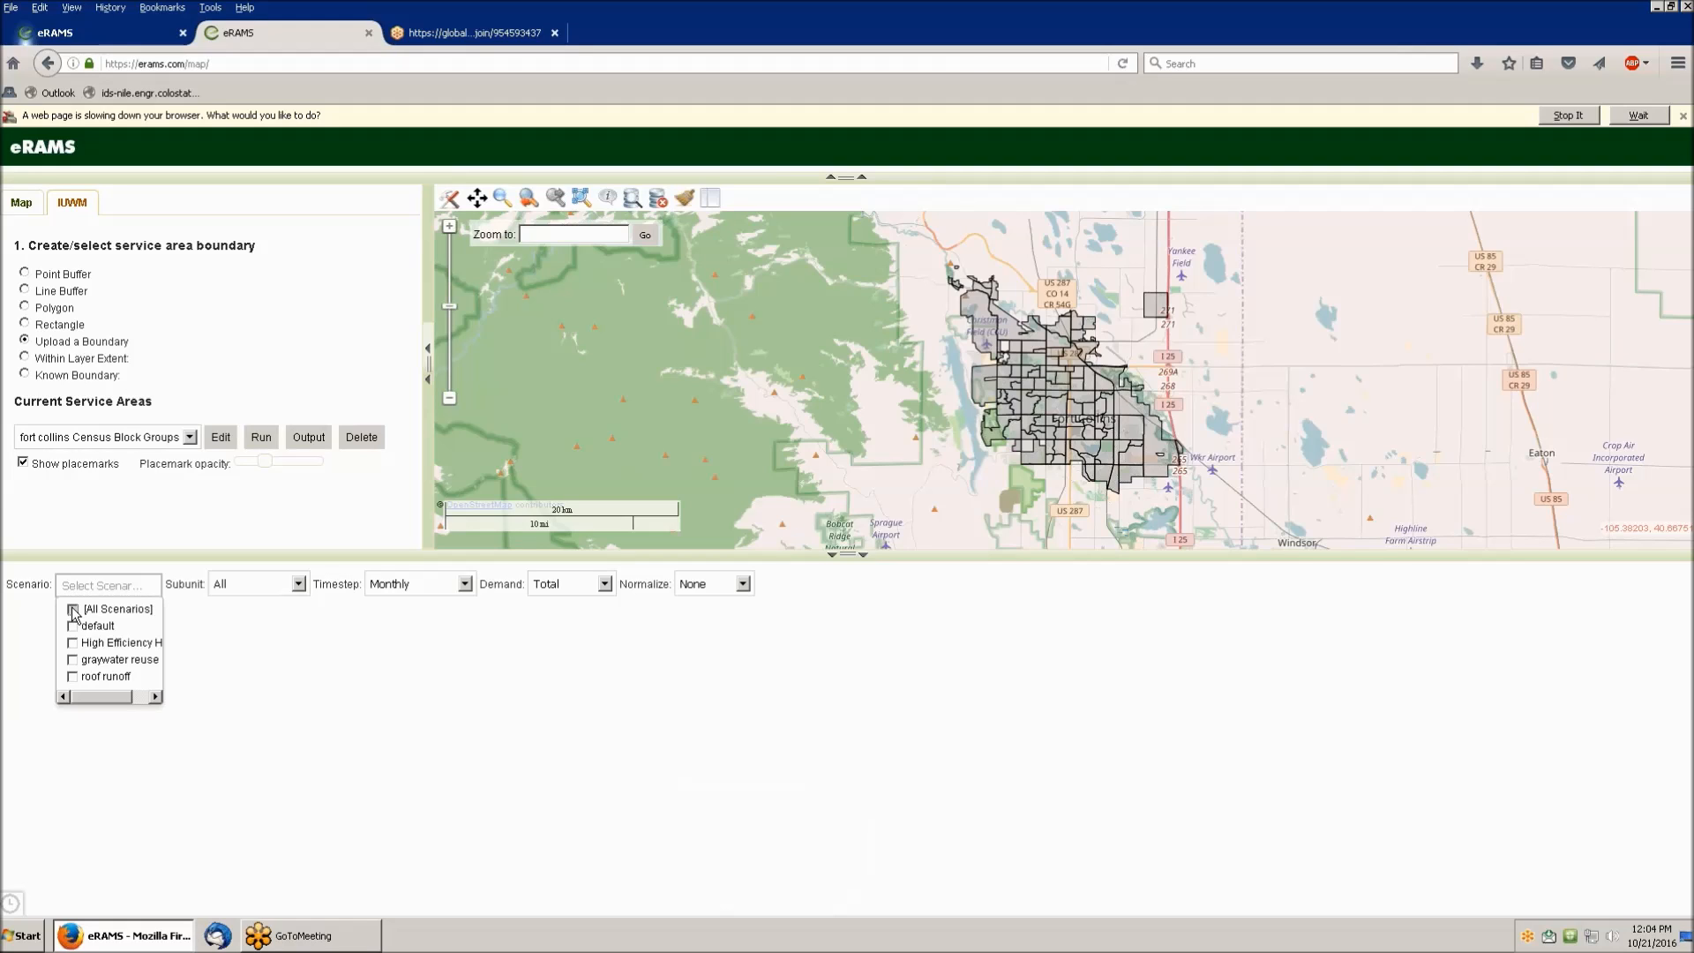
left_click(73, 610)
left_click(459, 585)
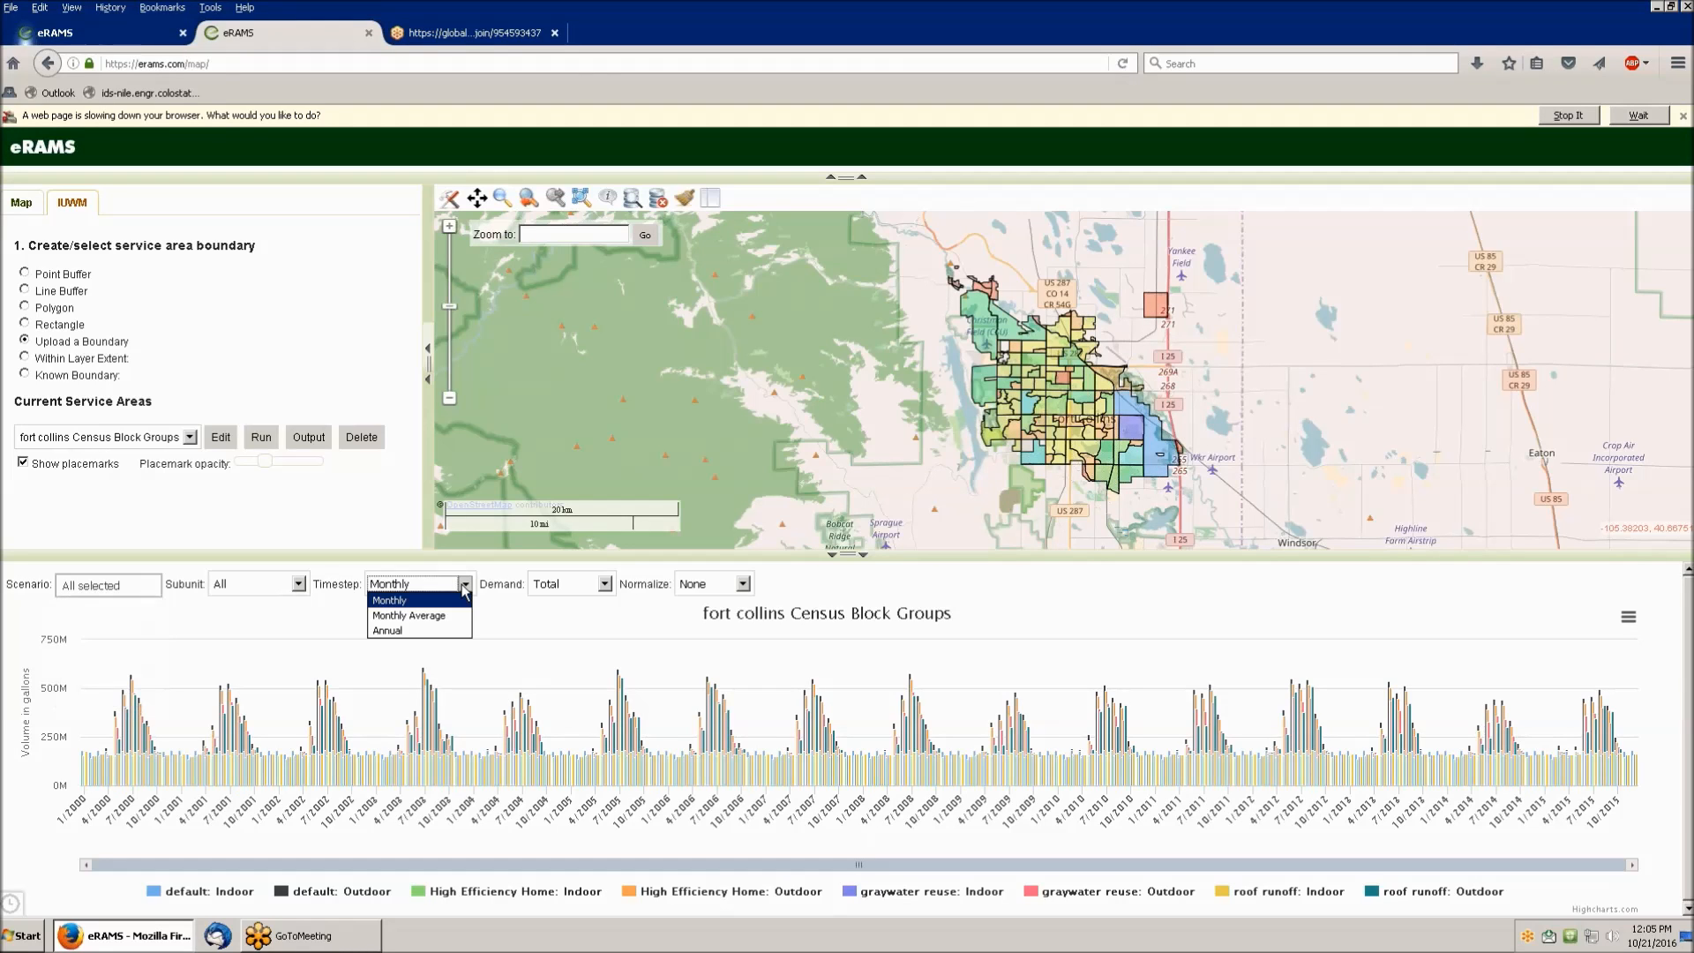
left_click(433, 616)
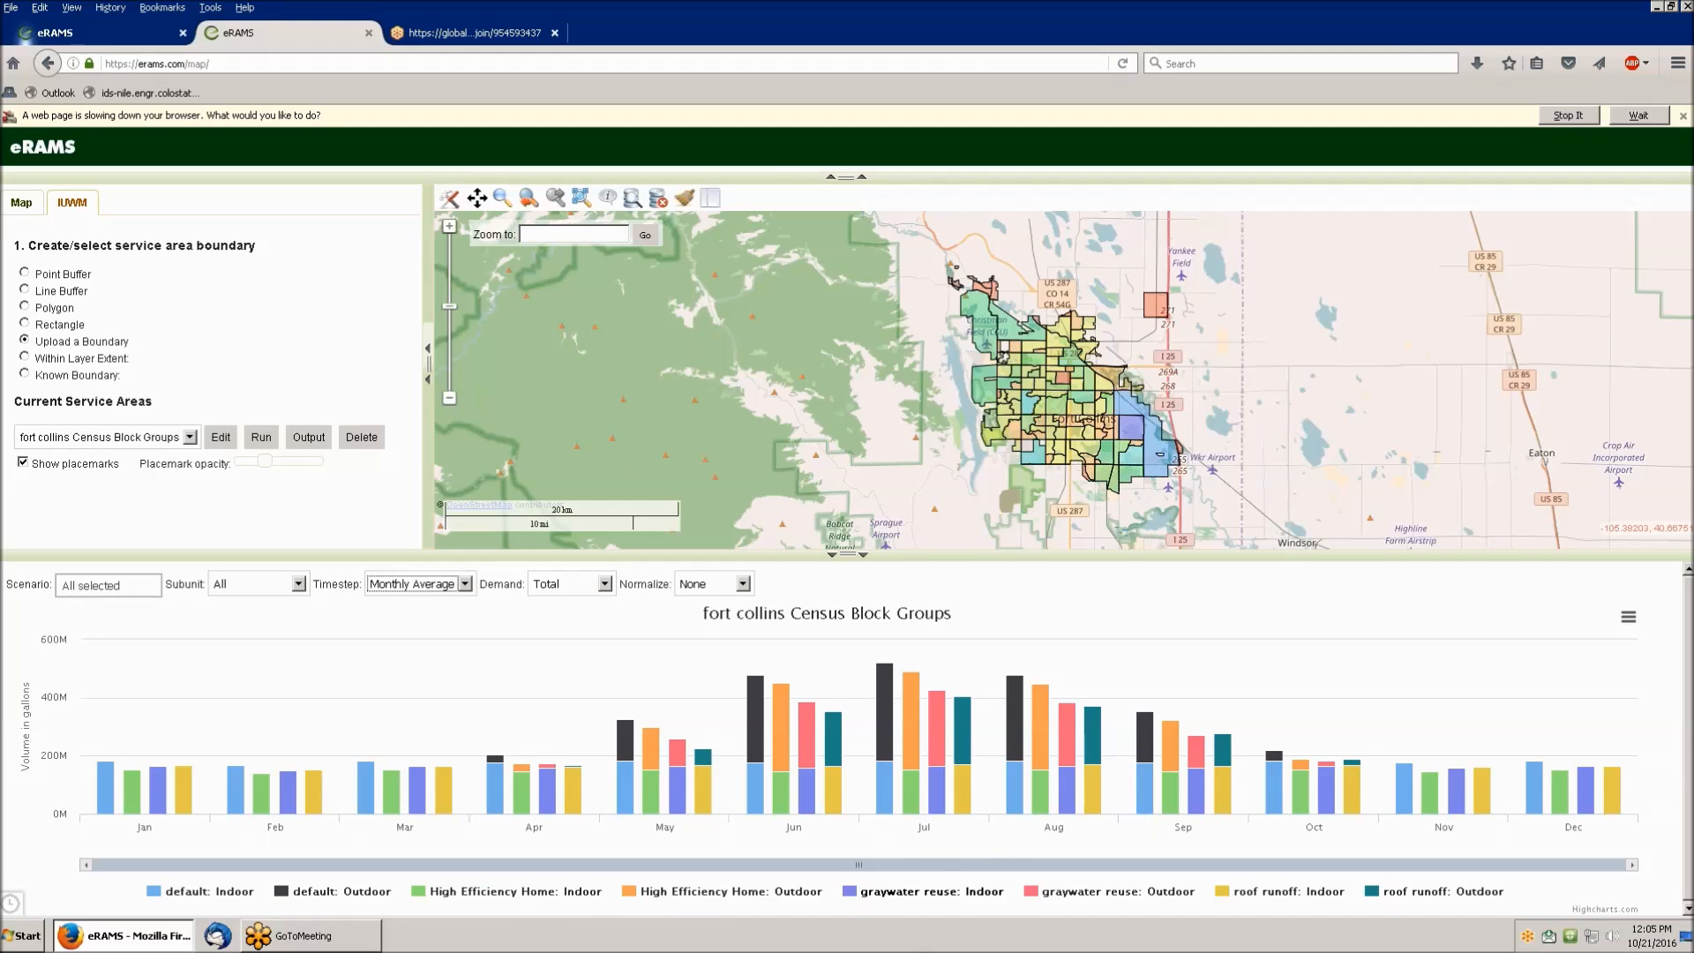
- Hide the graywater reuse and roof runoff series to compare default with High Efficiency Home demand in the chart
left_click(867, 893)
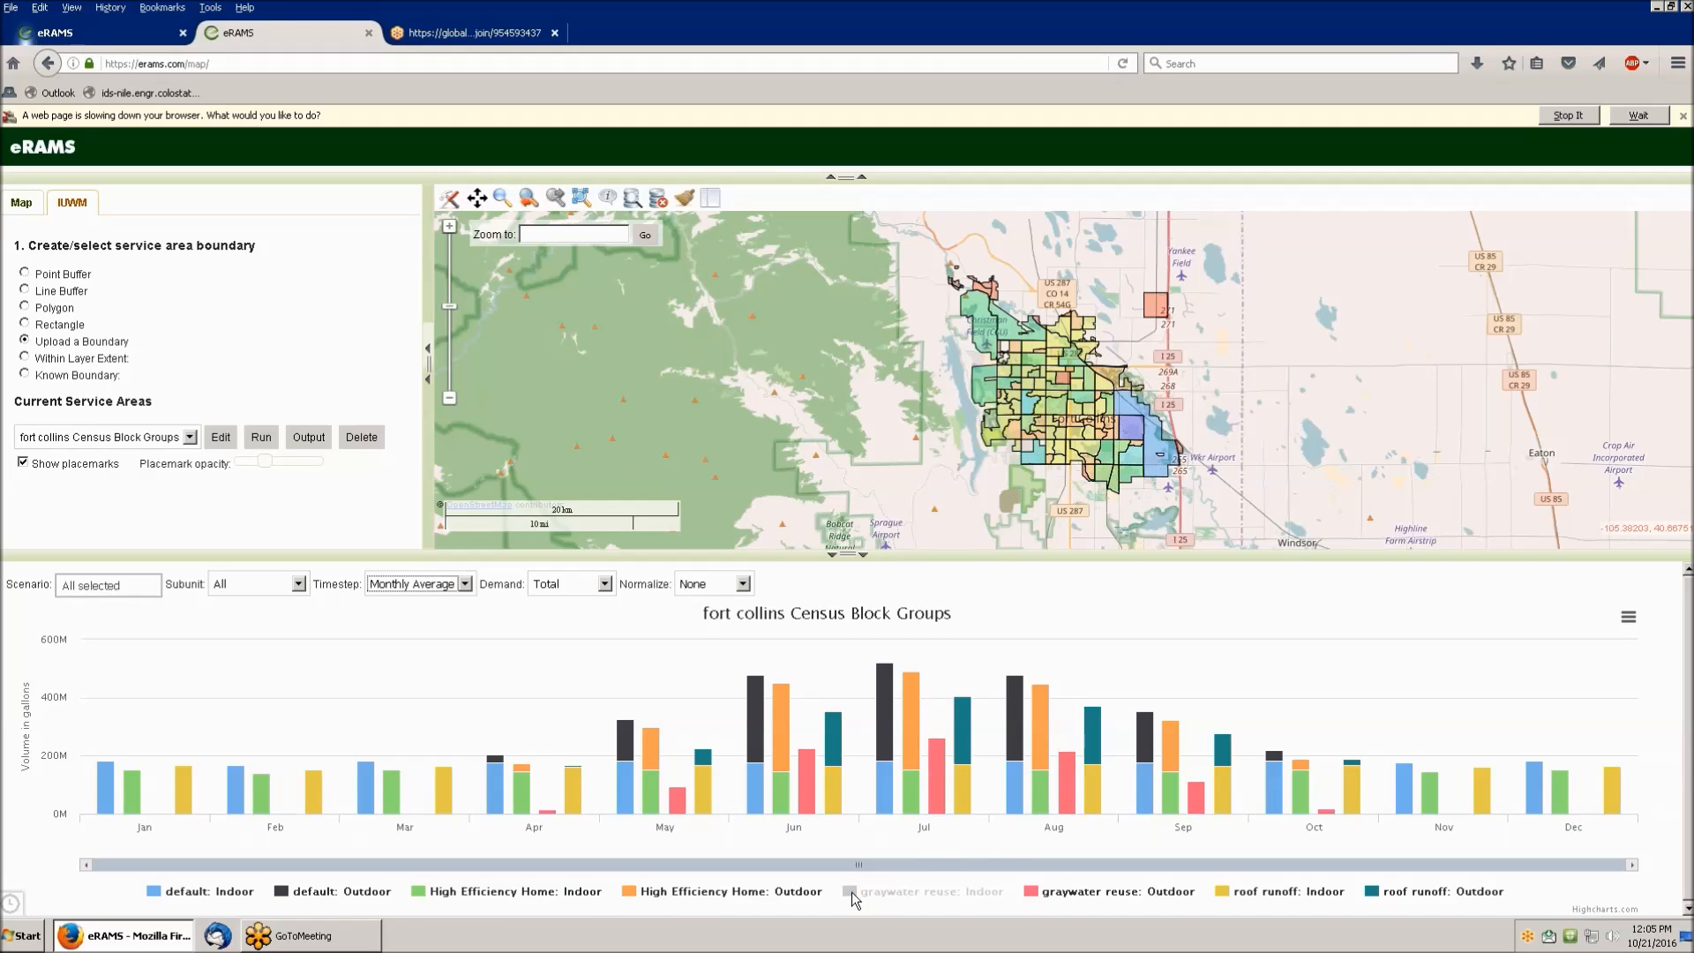
left_click(1045, 897)
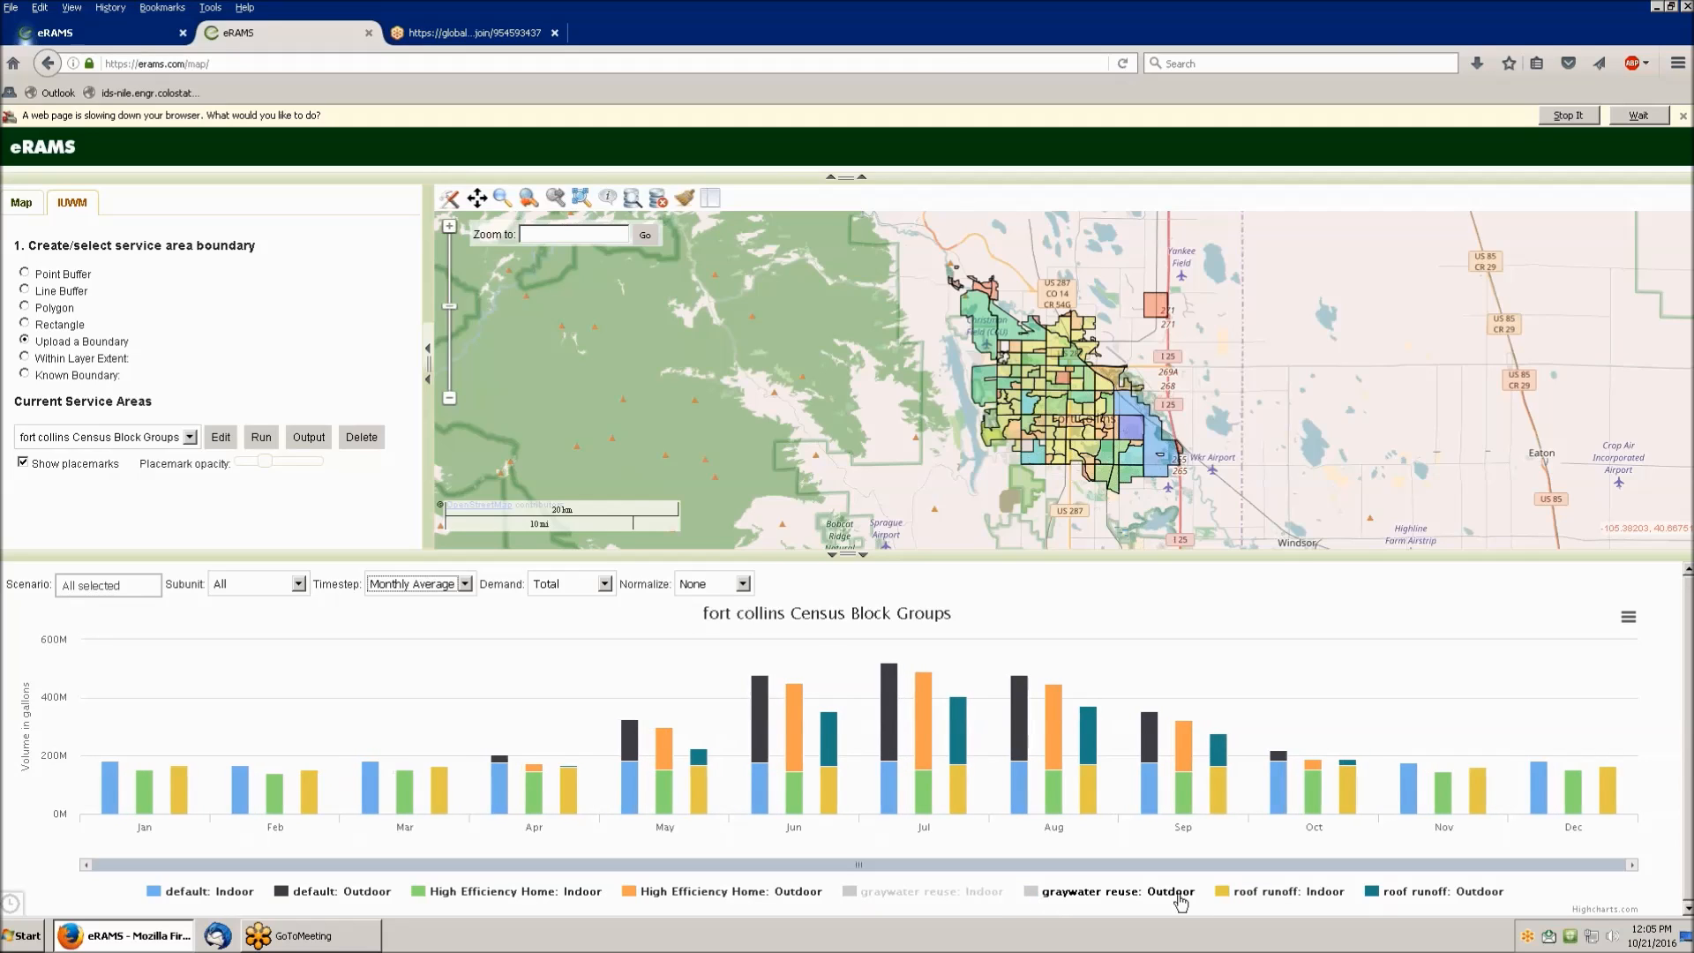
left_click(1223, 900)
left_click(1373, 895)
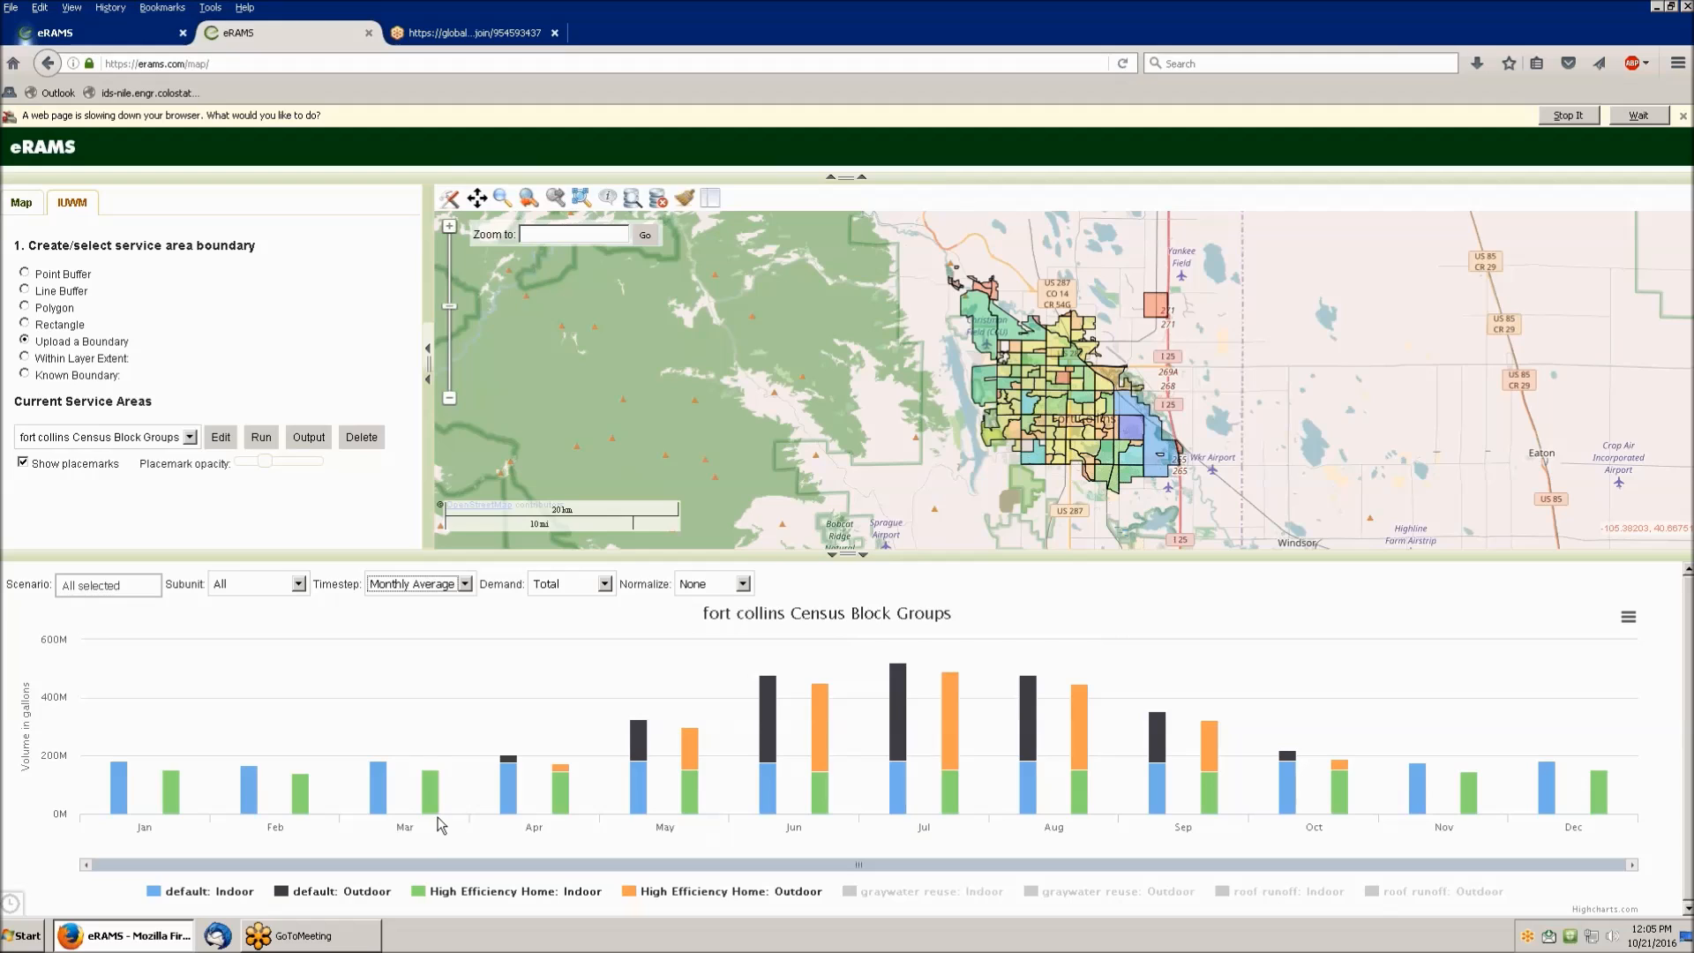
mouse_move(428, 811)
- Show the graywater reuse indoor and outdoor series and hide both default series in the chart
left_click(853, 895)
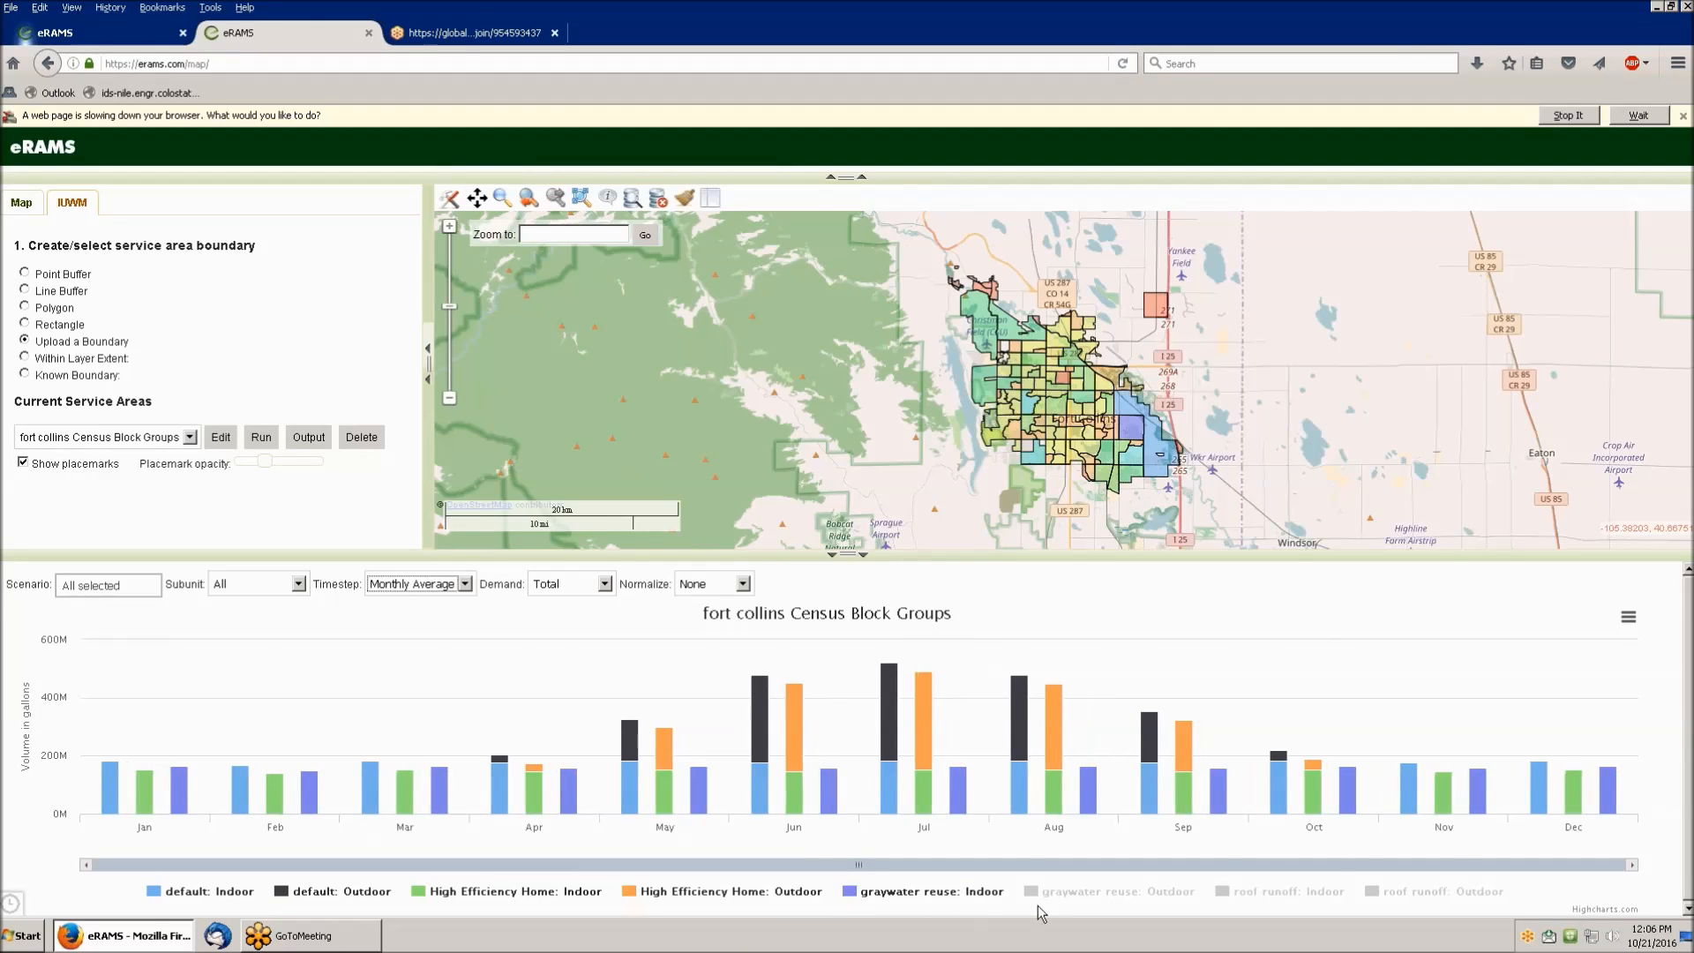
left_click(1034, 893)
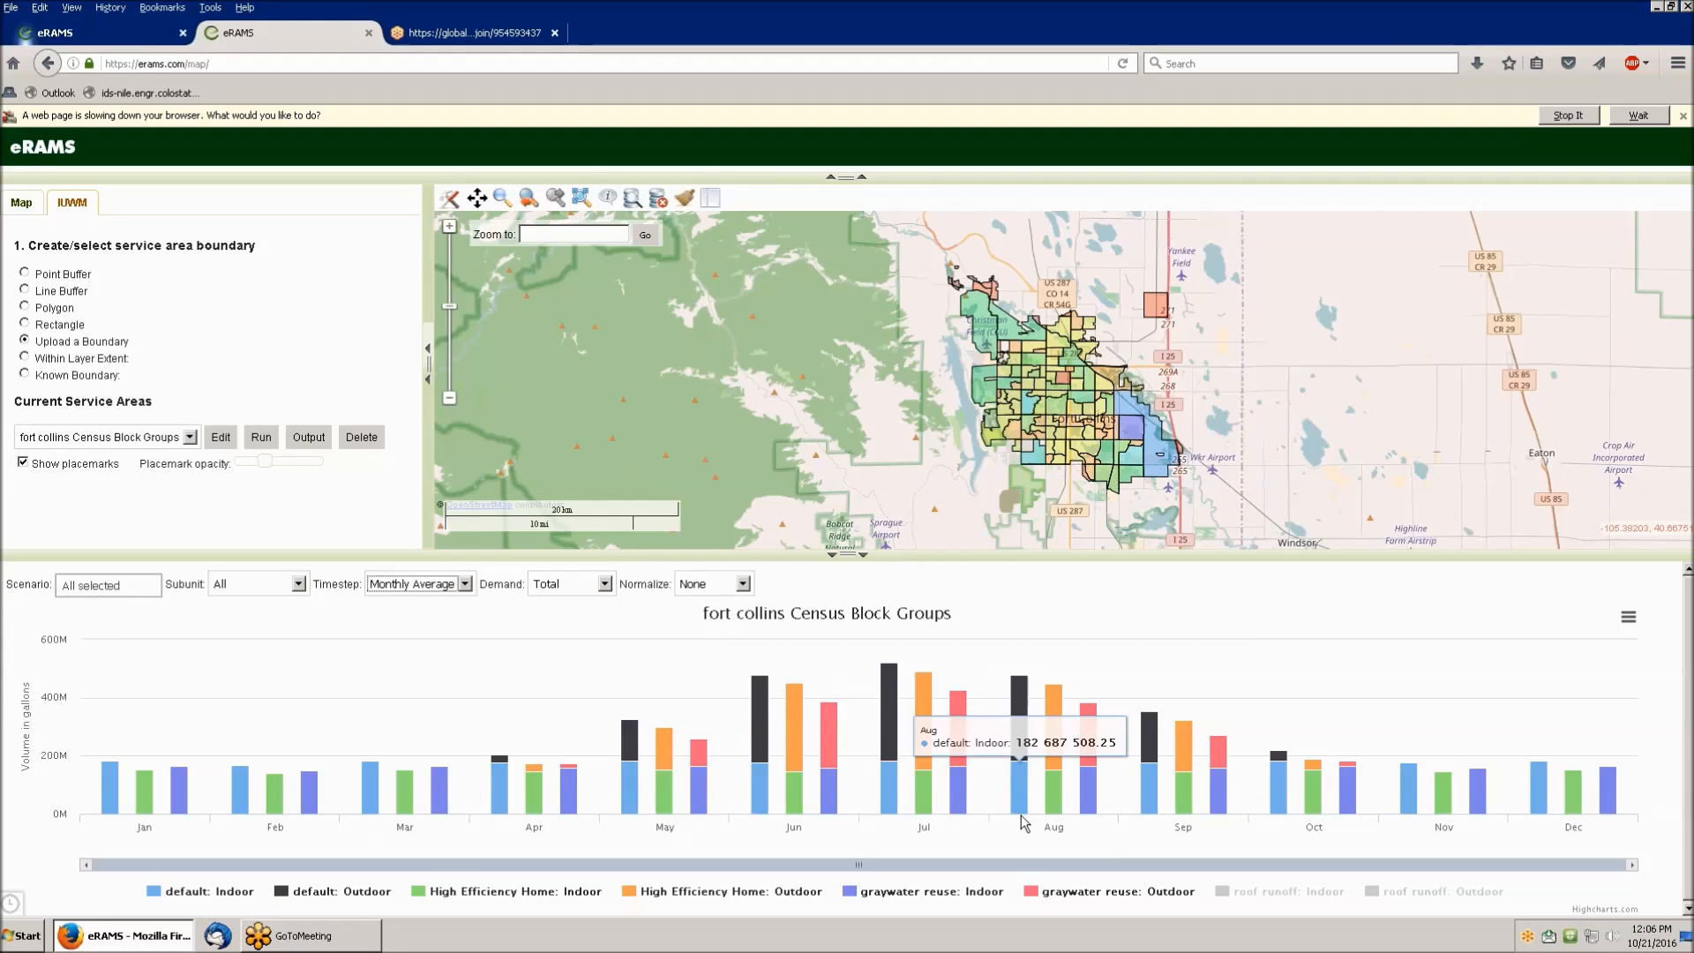
left_click(162, 894)
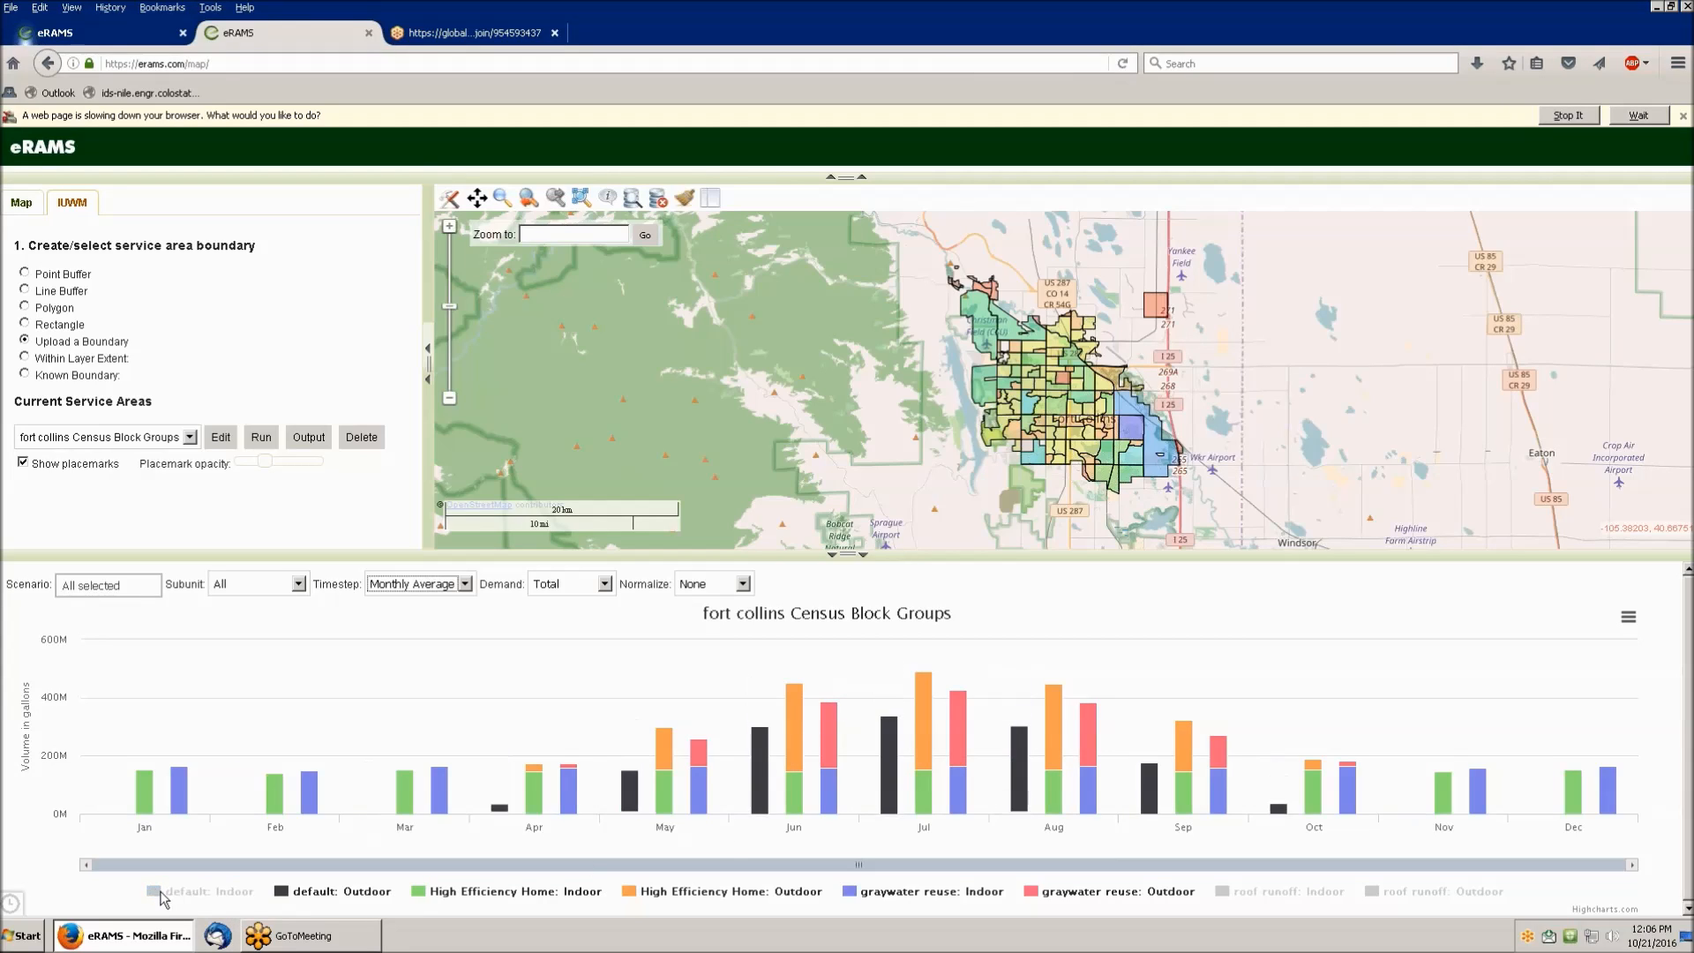
left_click(289, 896)
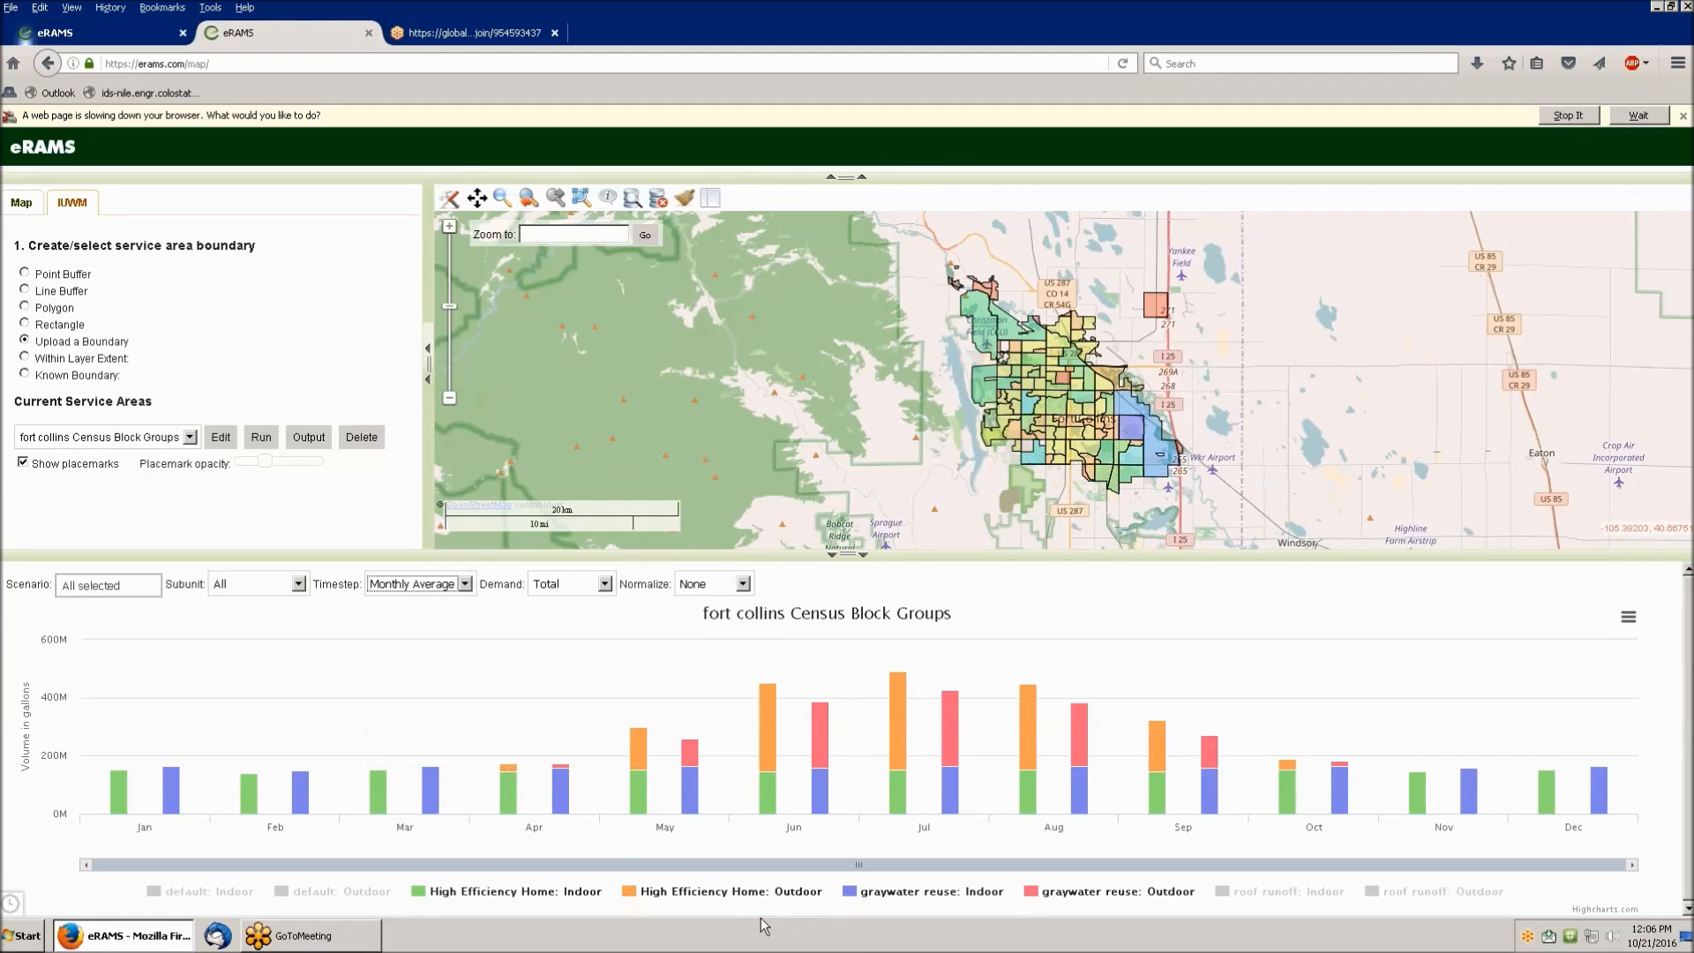
- Show the roof runoff indoor and outdoor series and hide both High Efficiency Home series
left_click(1228, 895)
left_click(1370, 891)
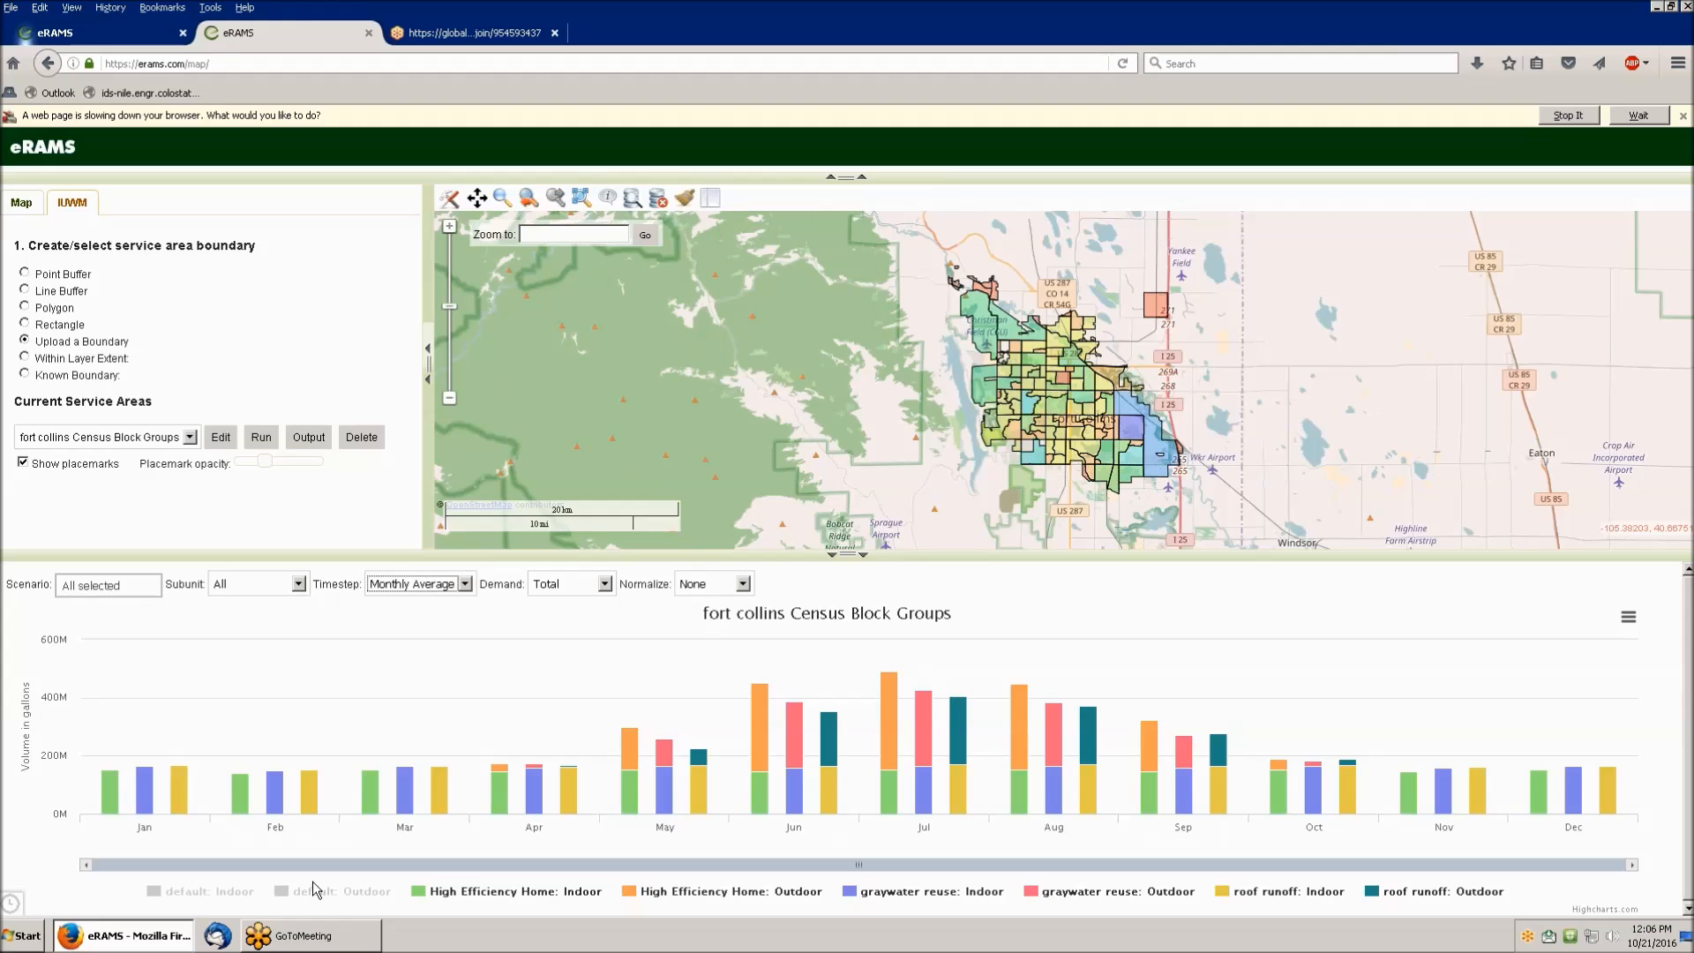
left_click(419, 893)
left_click(629, 891)
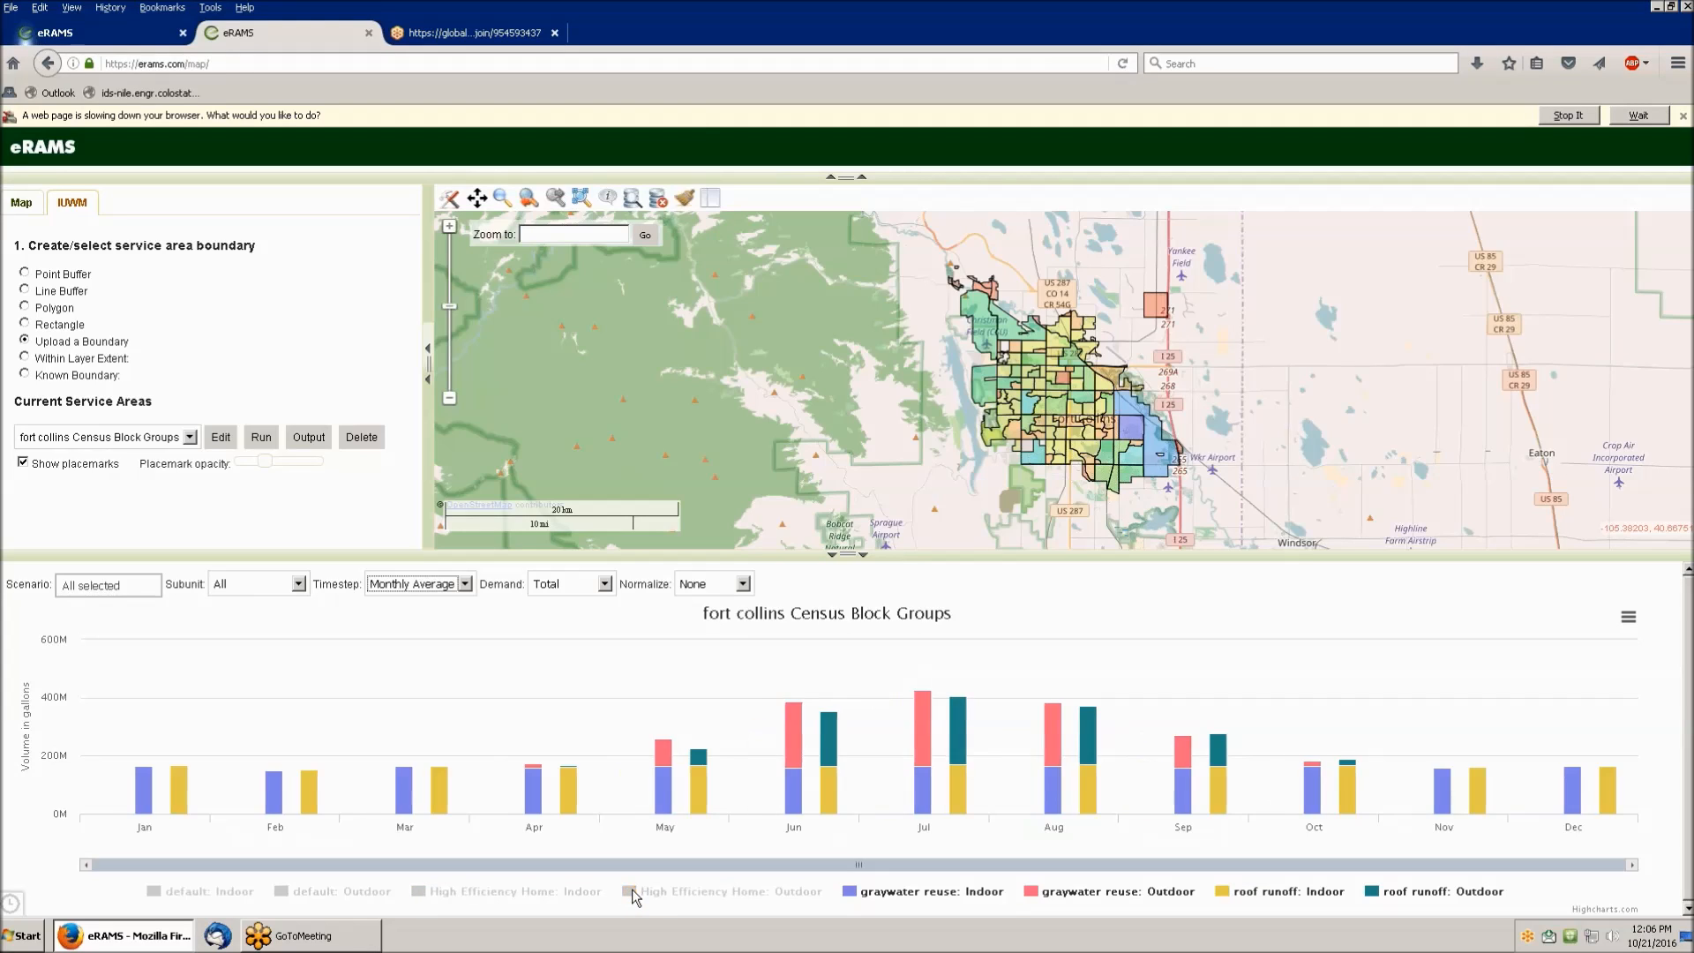
- Show both default series again and compare their monthly demand with graywater reuse and roof runoff
left_click(148, 892)
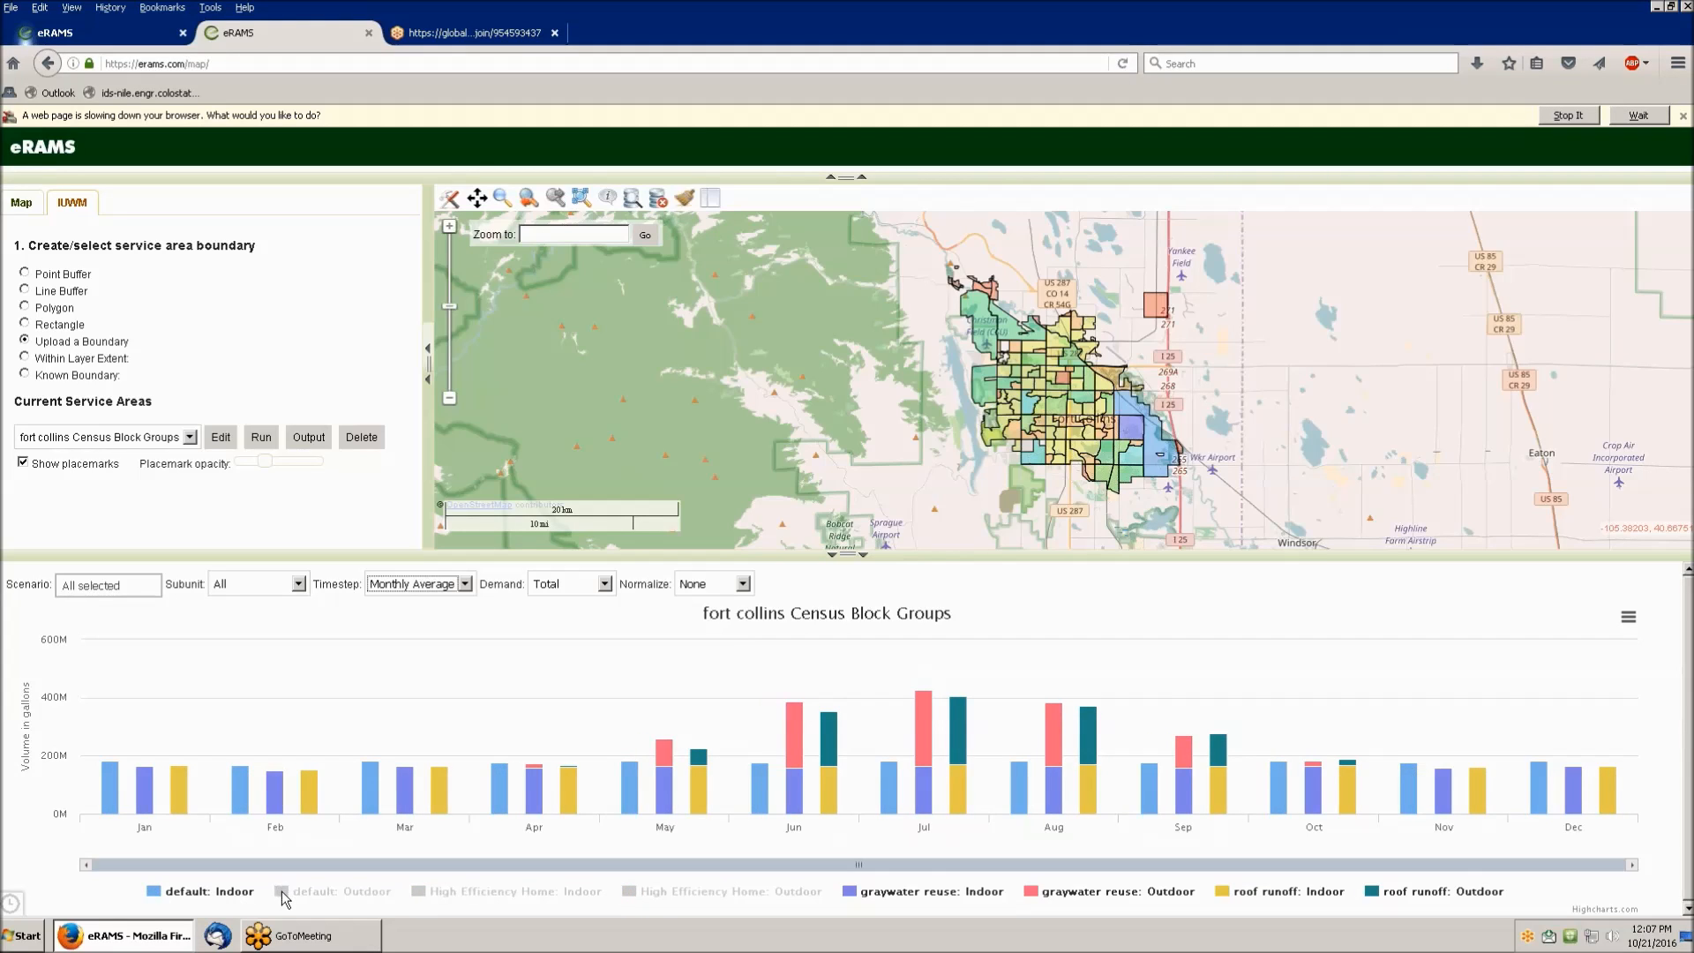
left_click(283, 891)
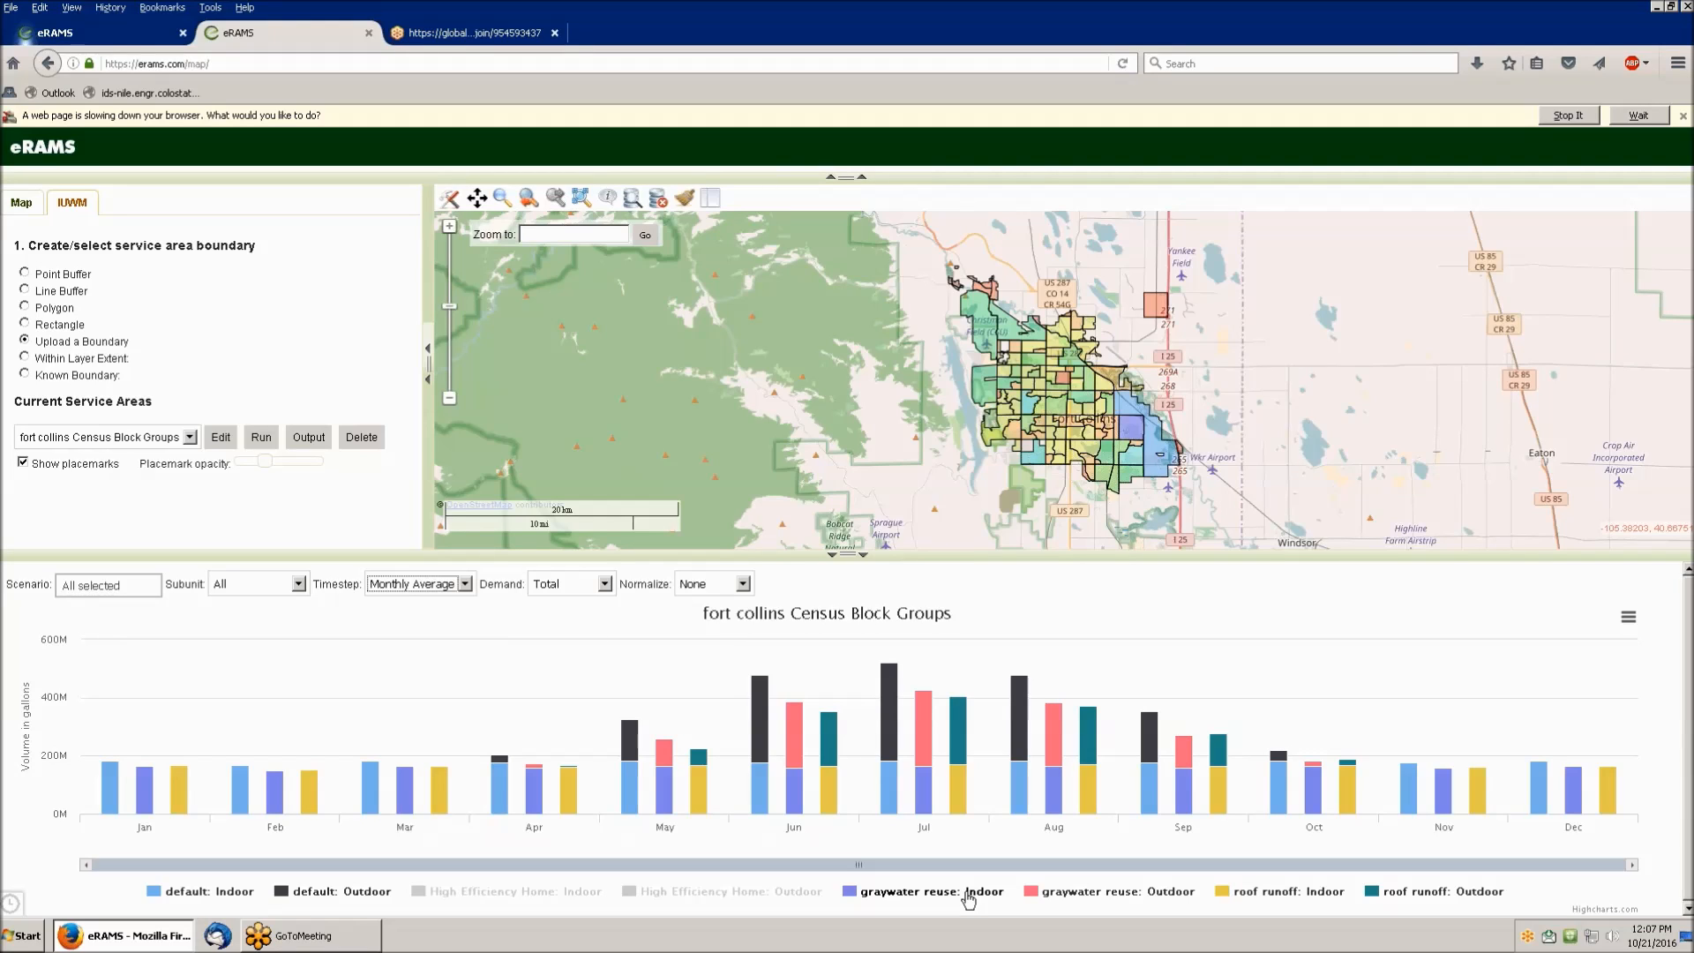
mouse_move(921, 805)
mouse_move(805, 748)
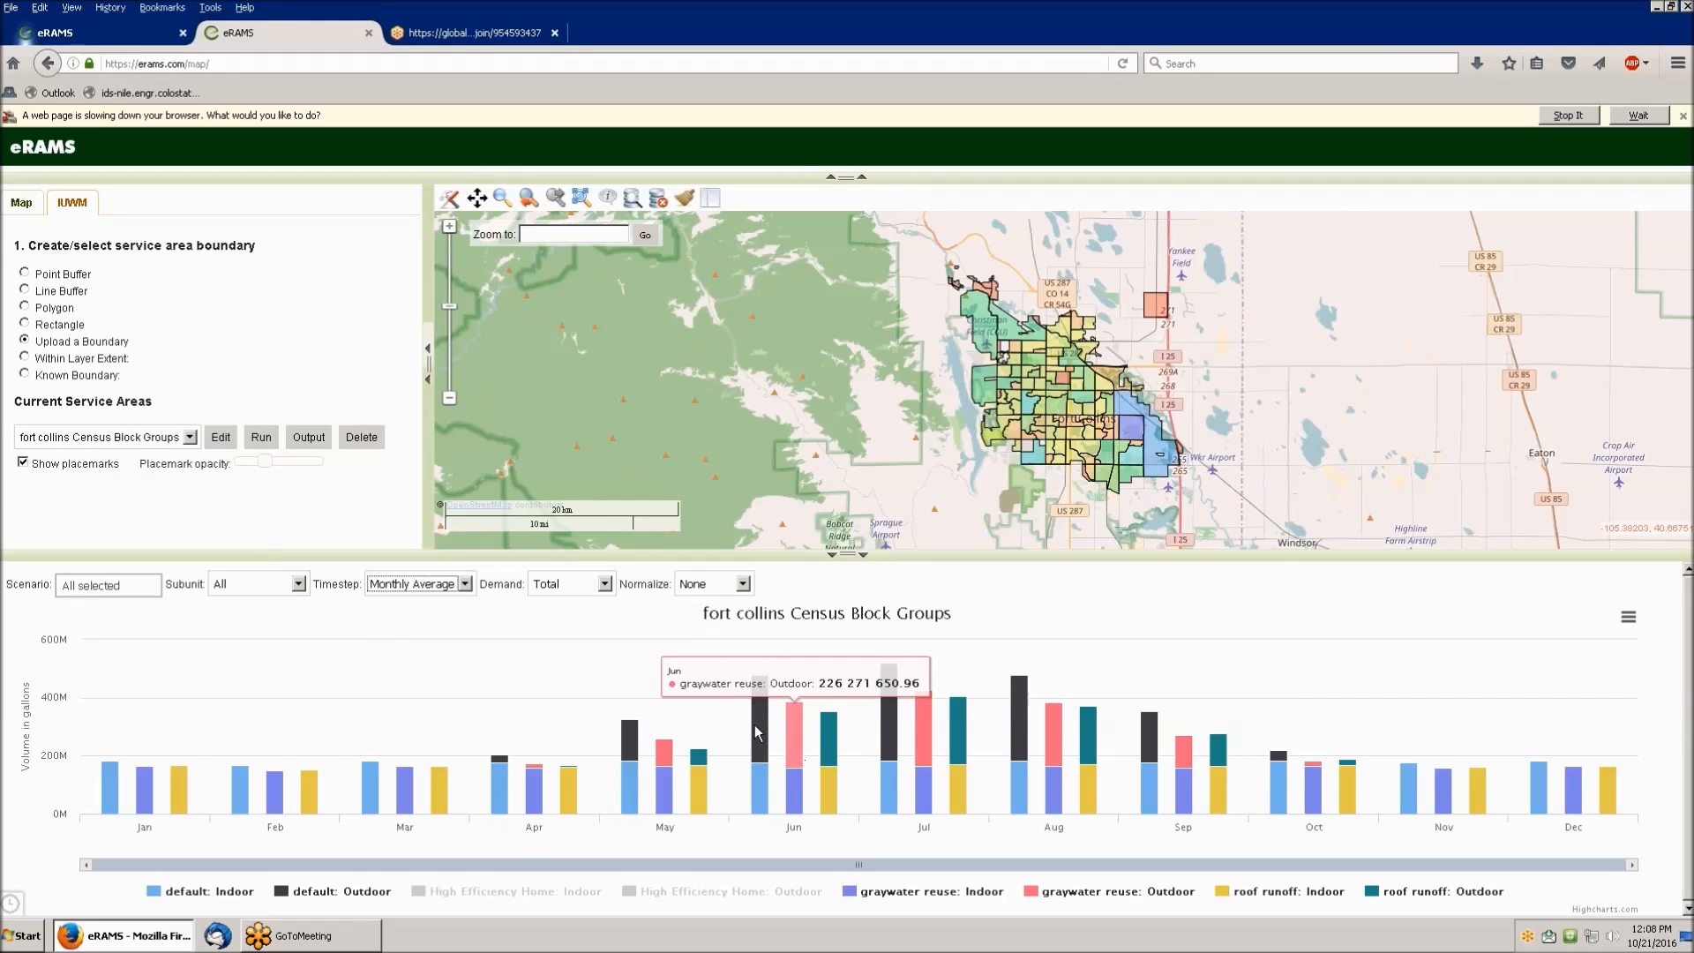
mouse_move(630, 730)
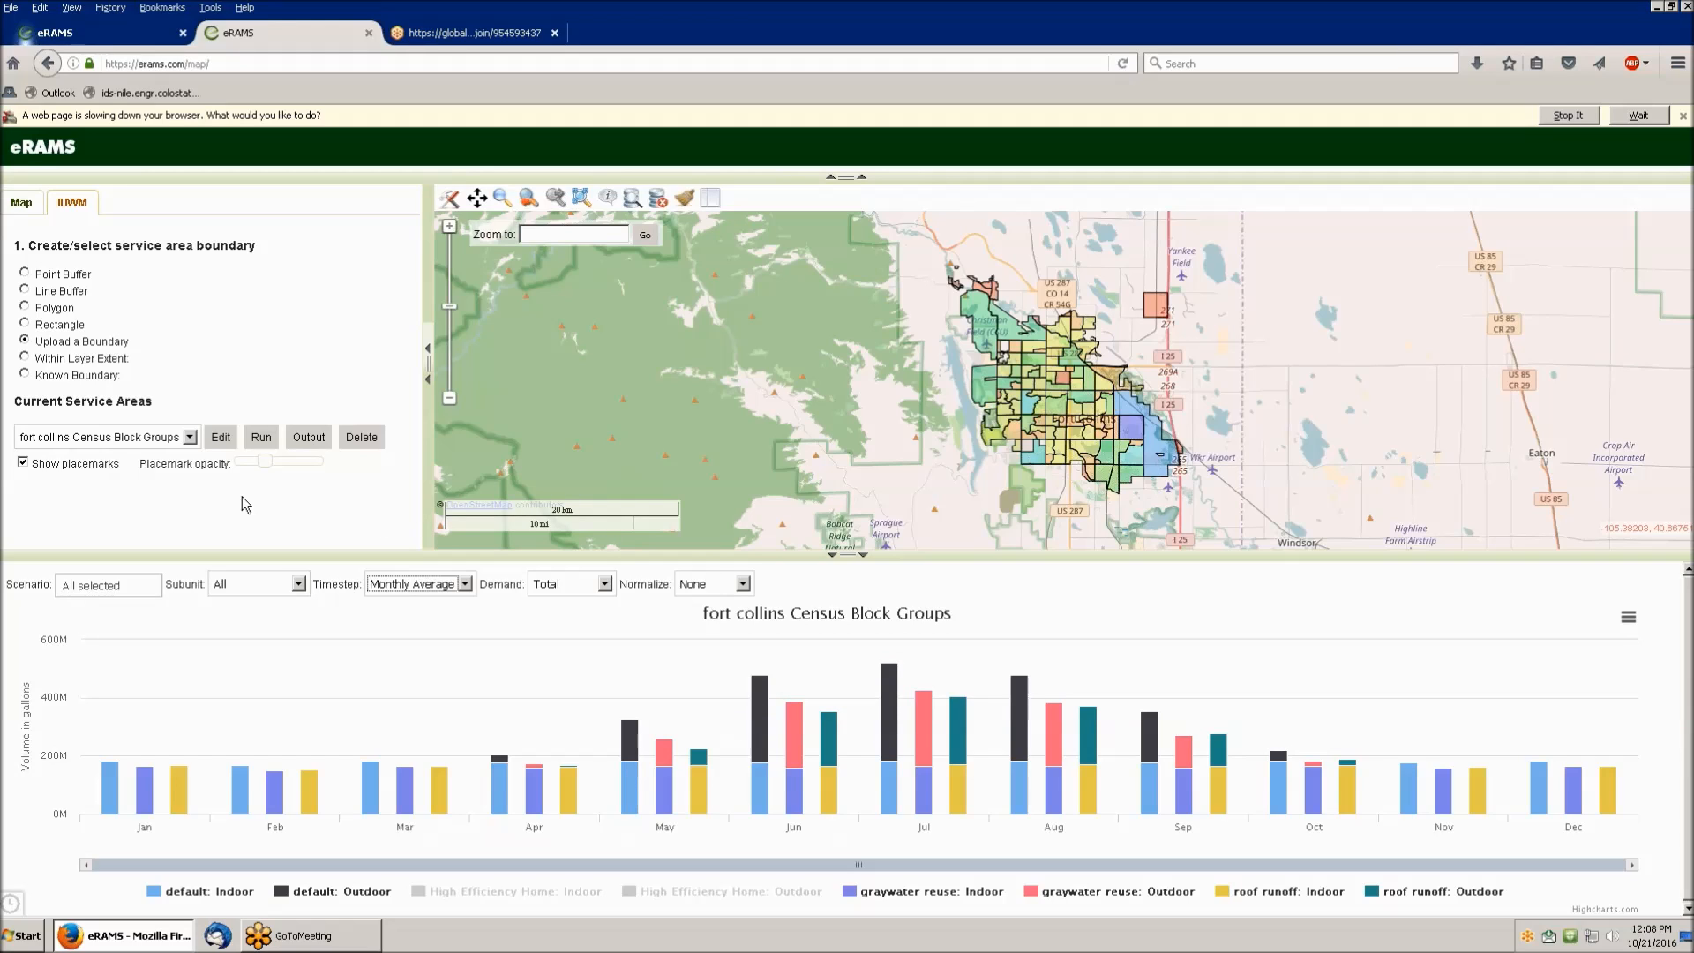
- Reopen the service area's practices for editing and create a scenario named climate
left_click(220, 440)
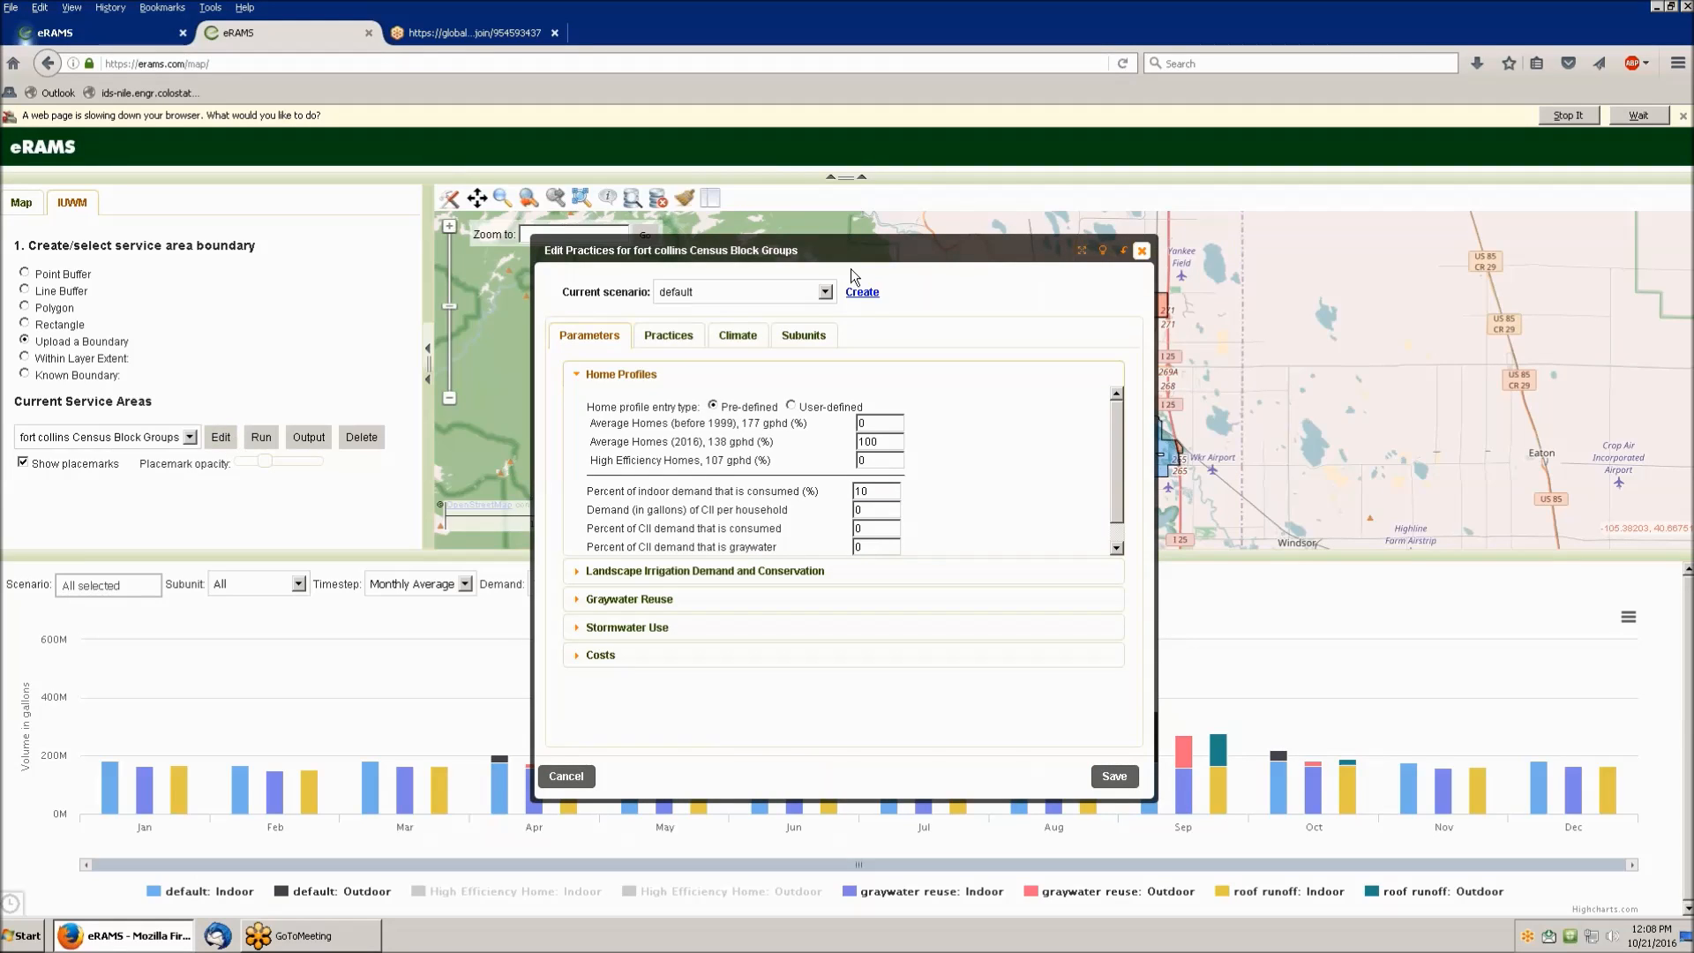
left_click(668, 335)
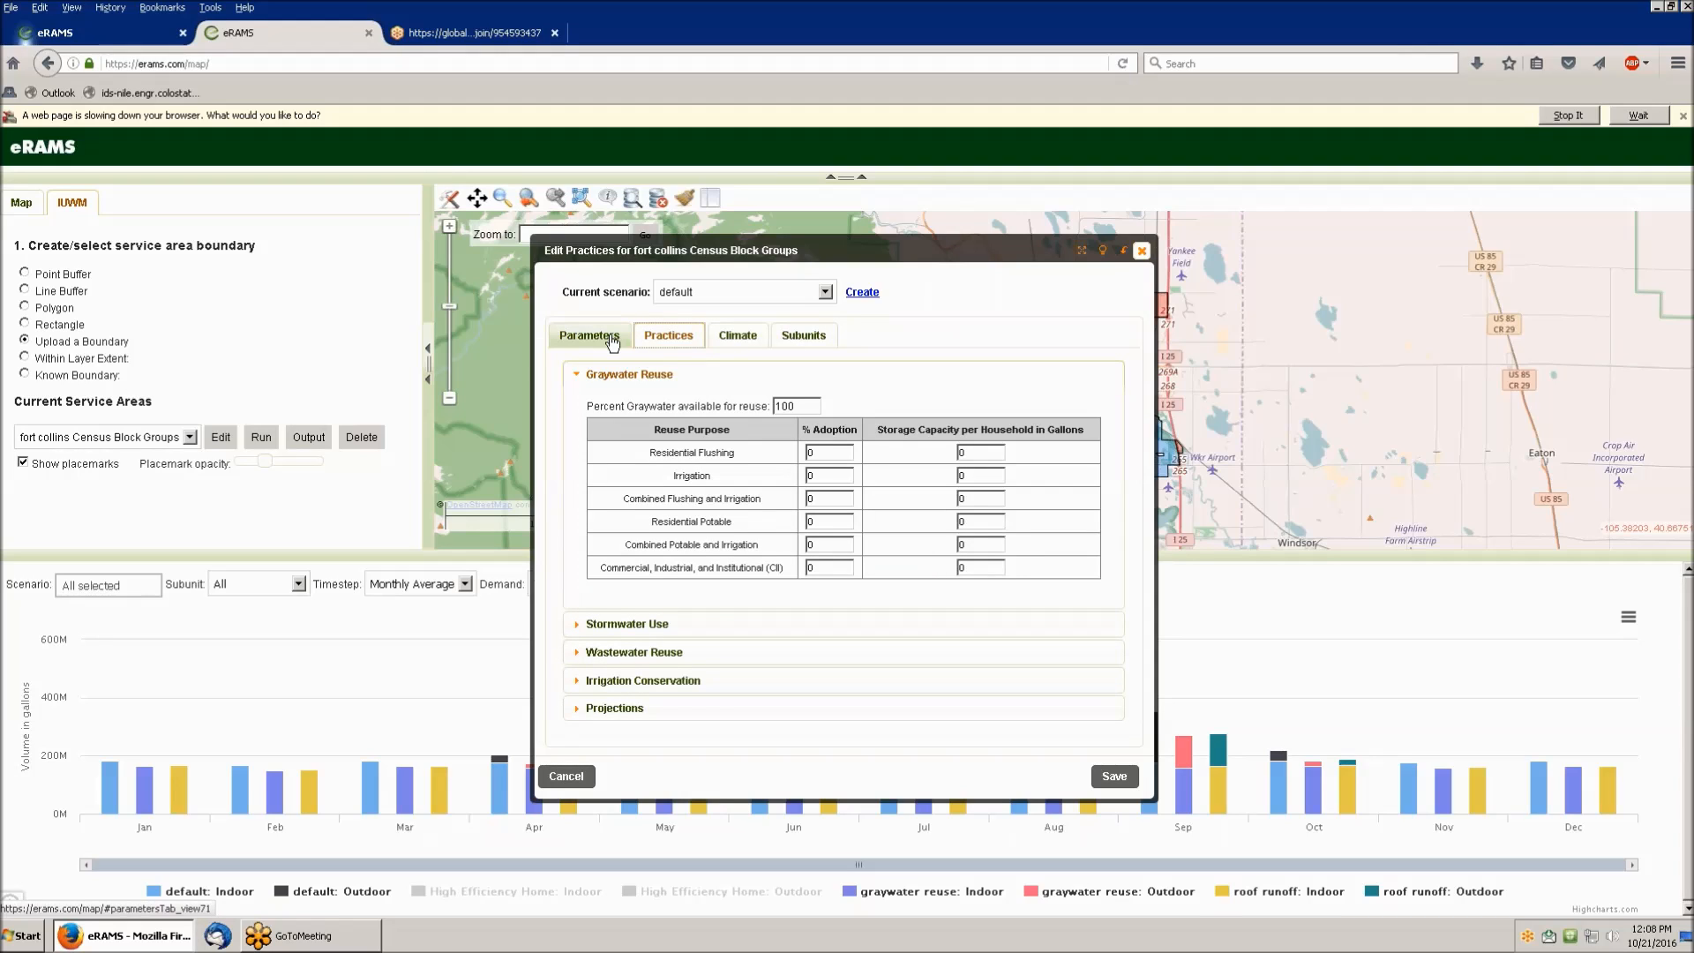
left_click(766, 334)
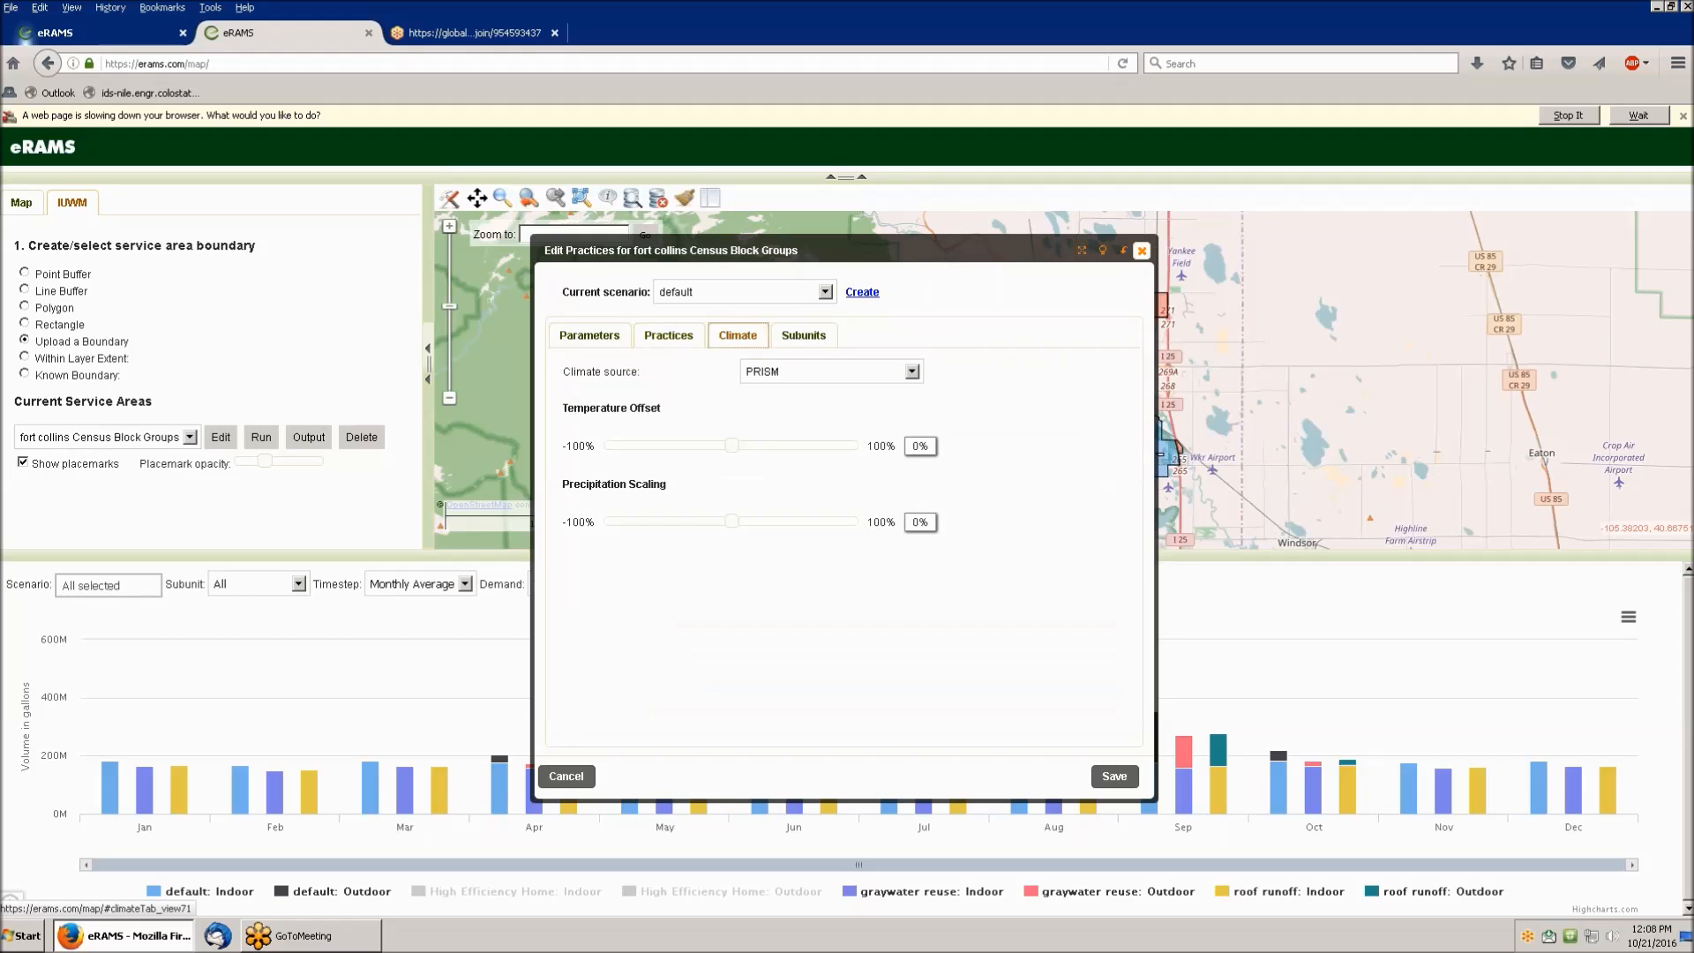
left_click(862, 292)
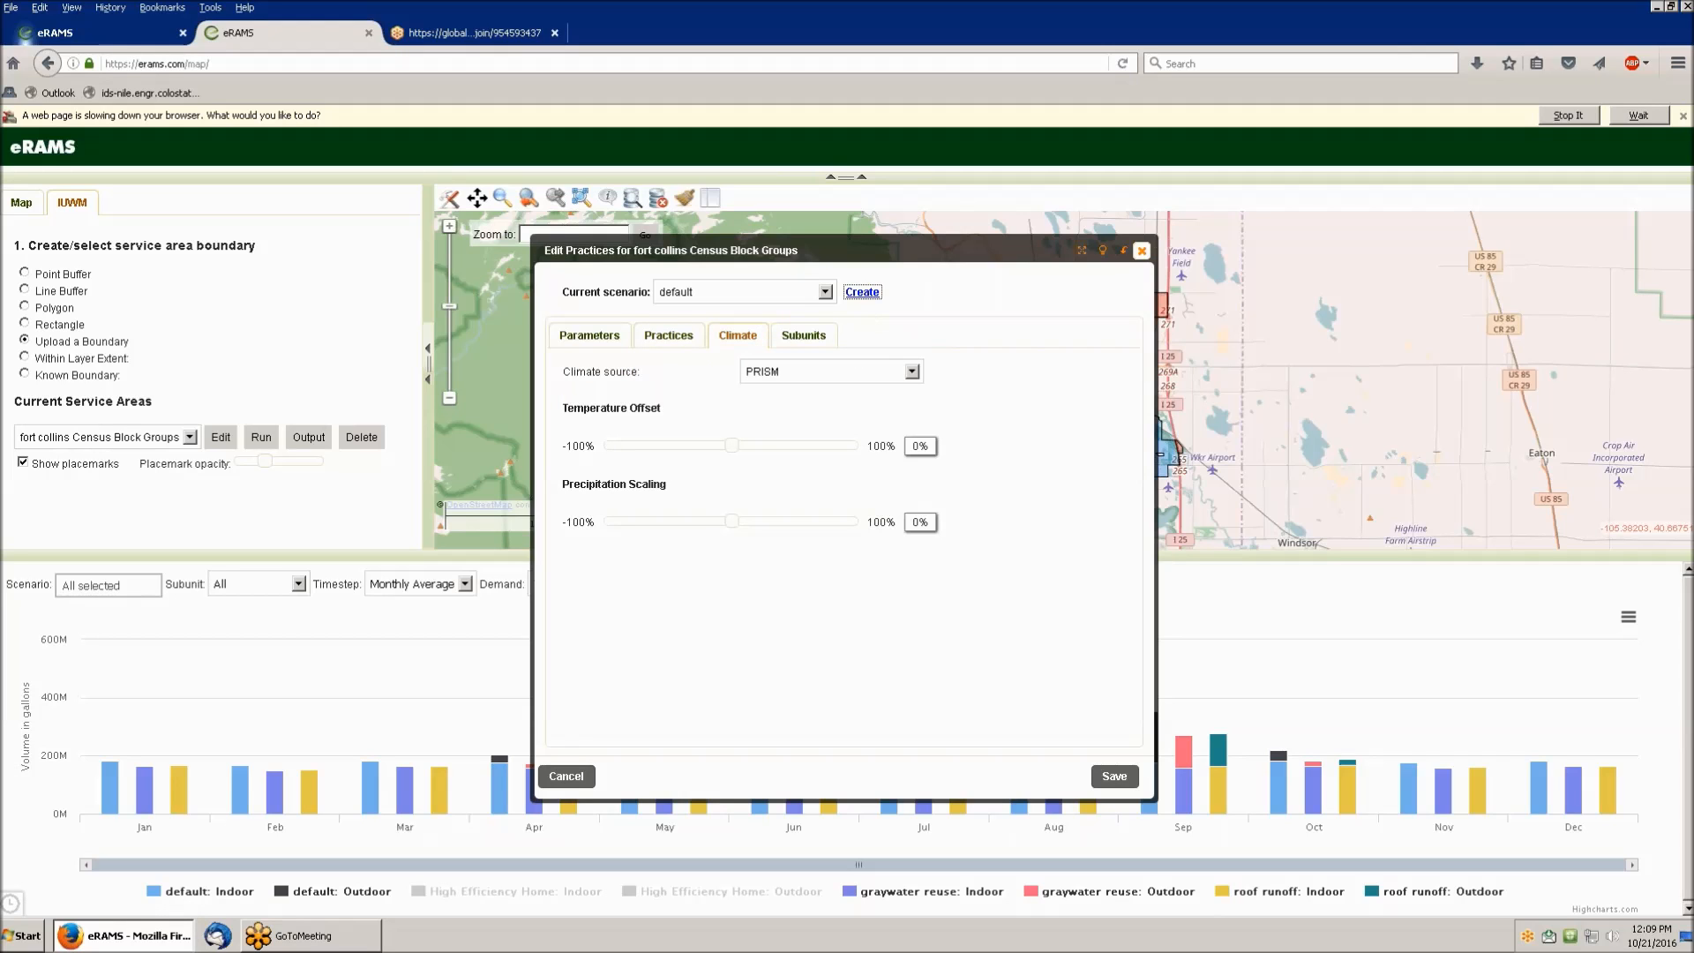
type("climate")
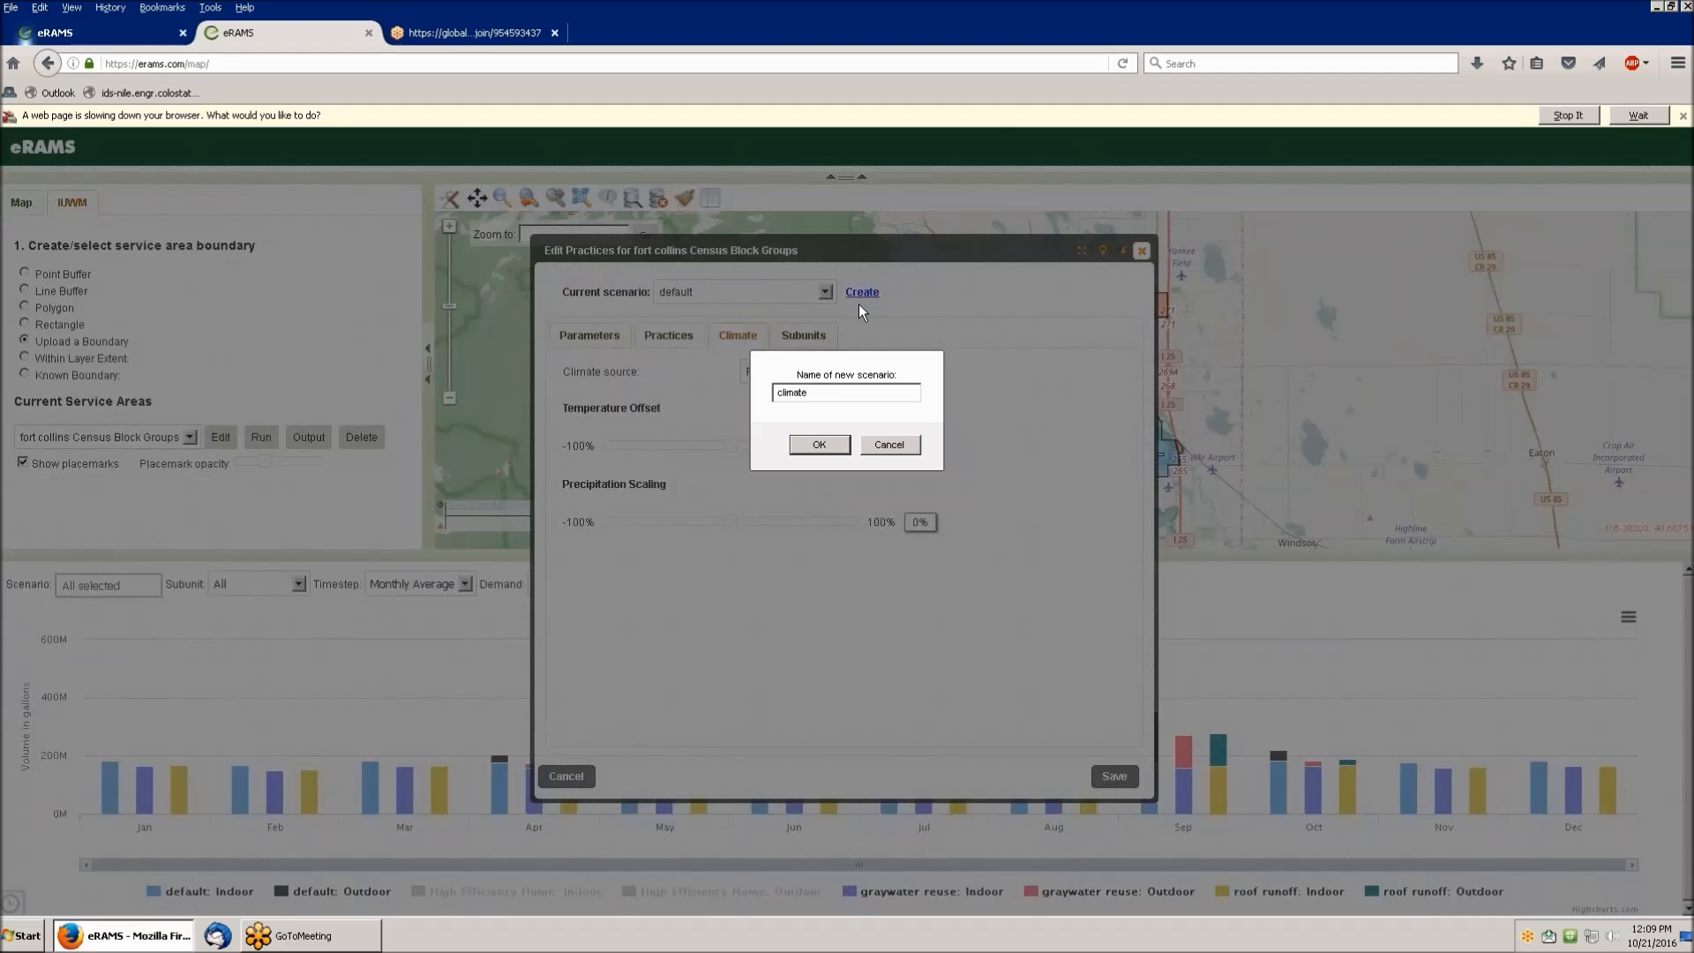
left_click(831, 443)
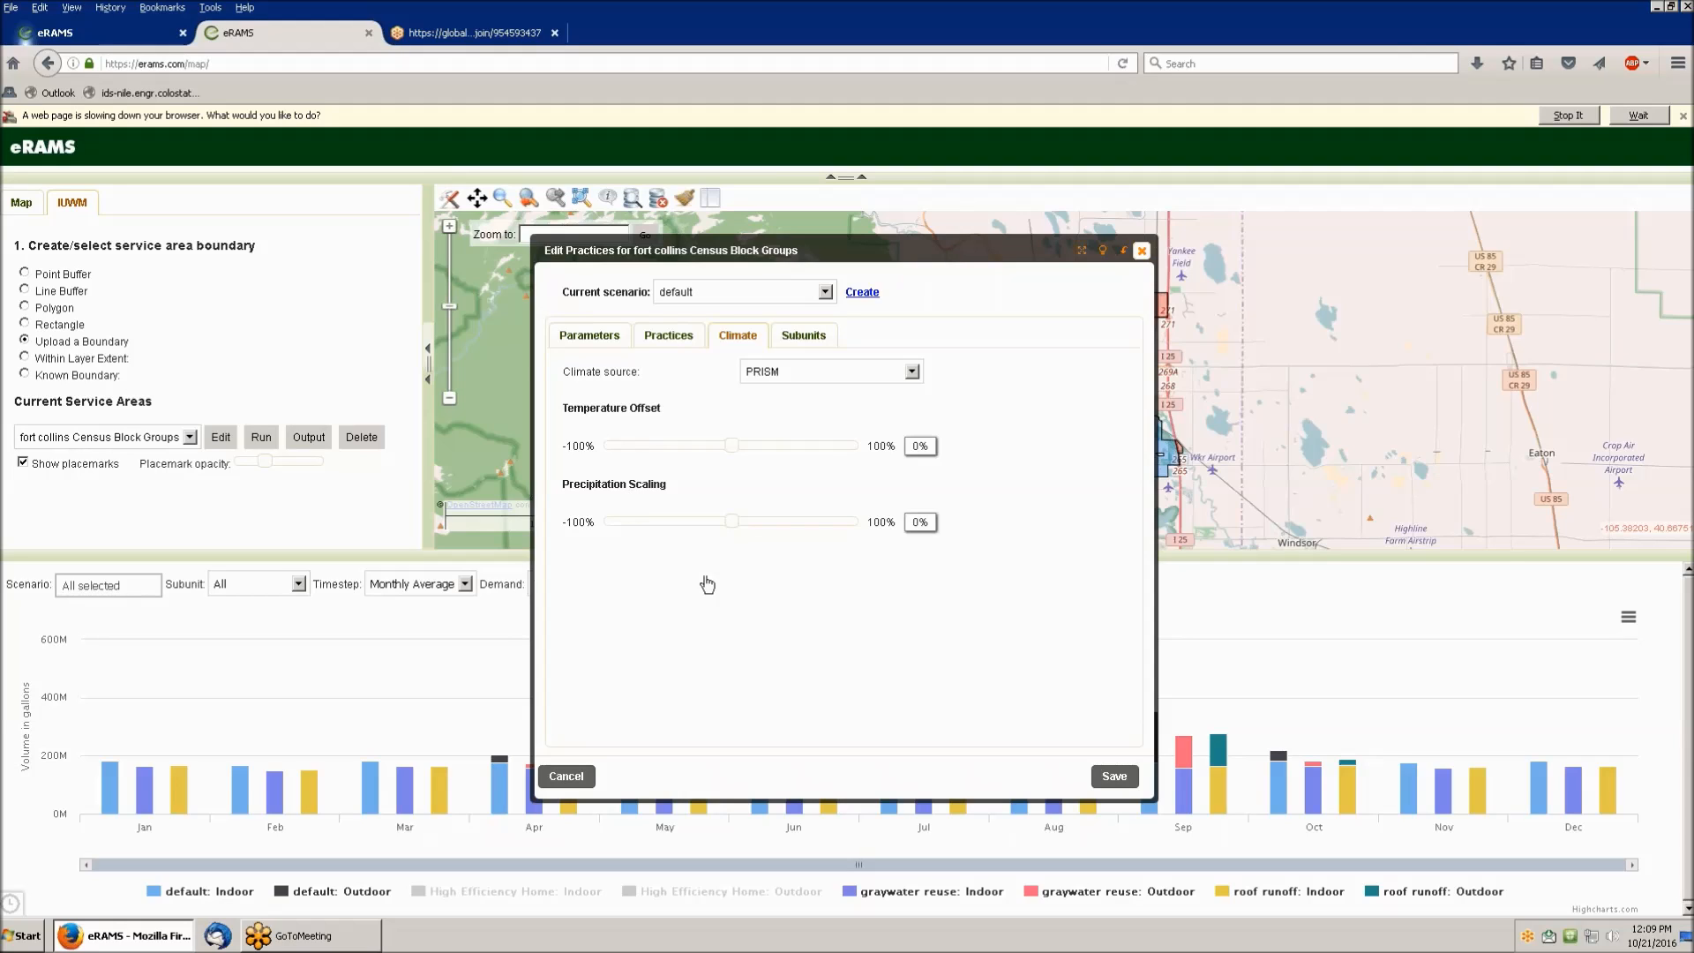
- Set the climate scenario's temperature offset to 5%, lower its precipitation scaling slightly below zero, and save the scenario
left_click(750, 613)
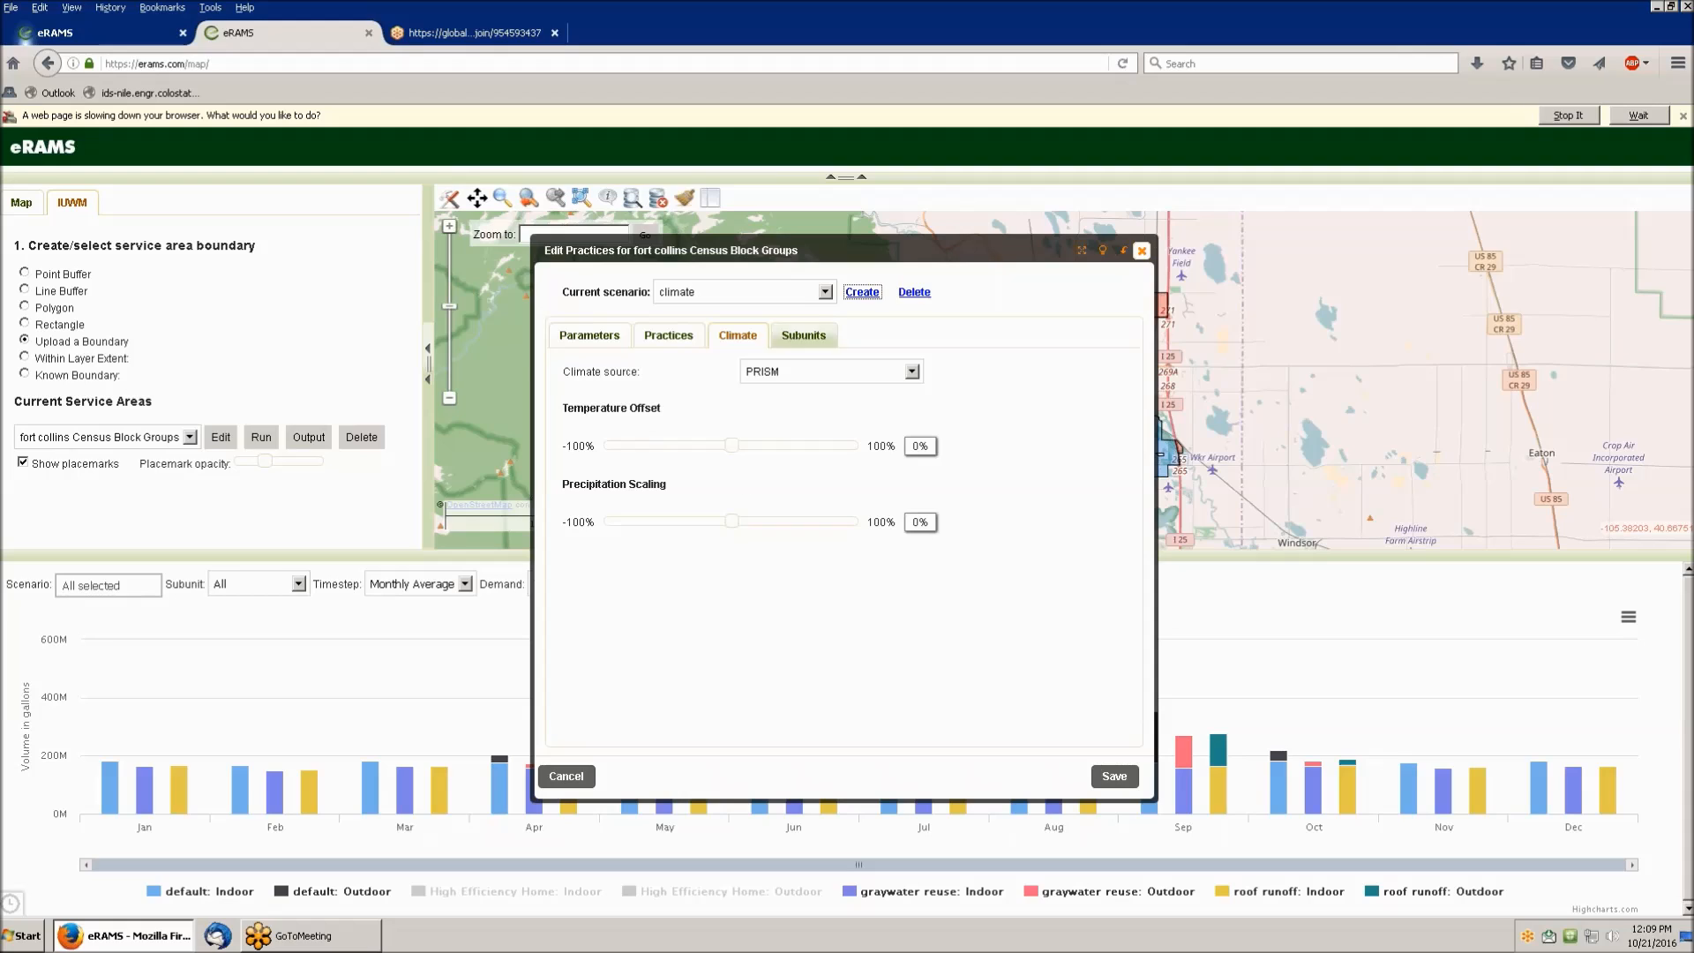
left_click(918, 447)
left_click_drag(730, 446, 733, 450)
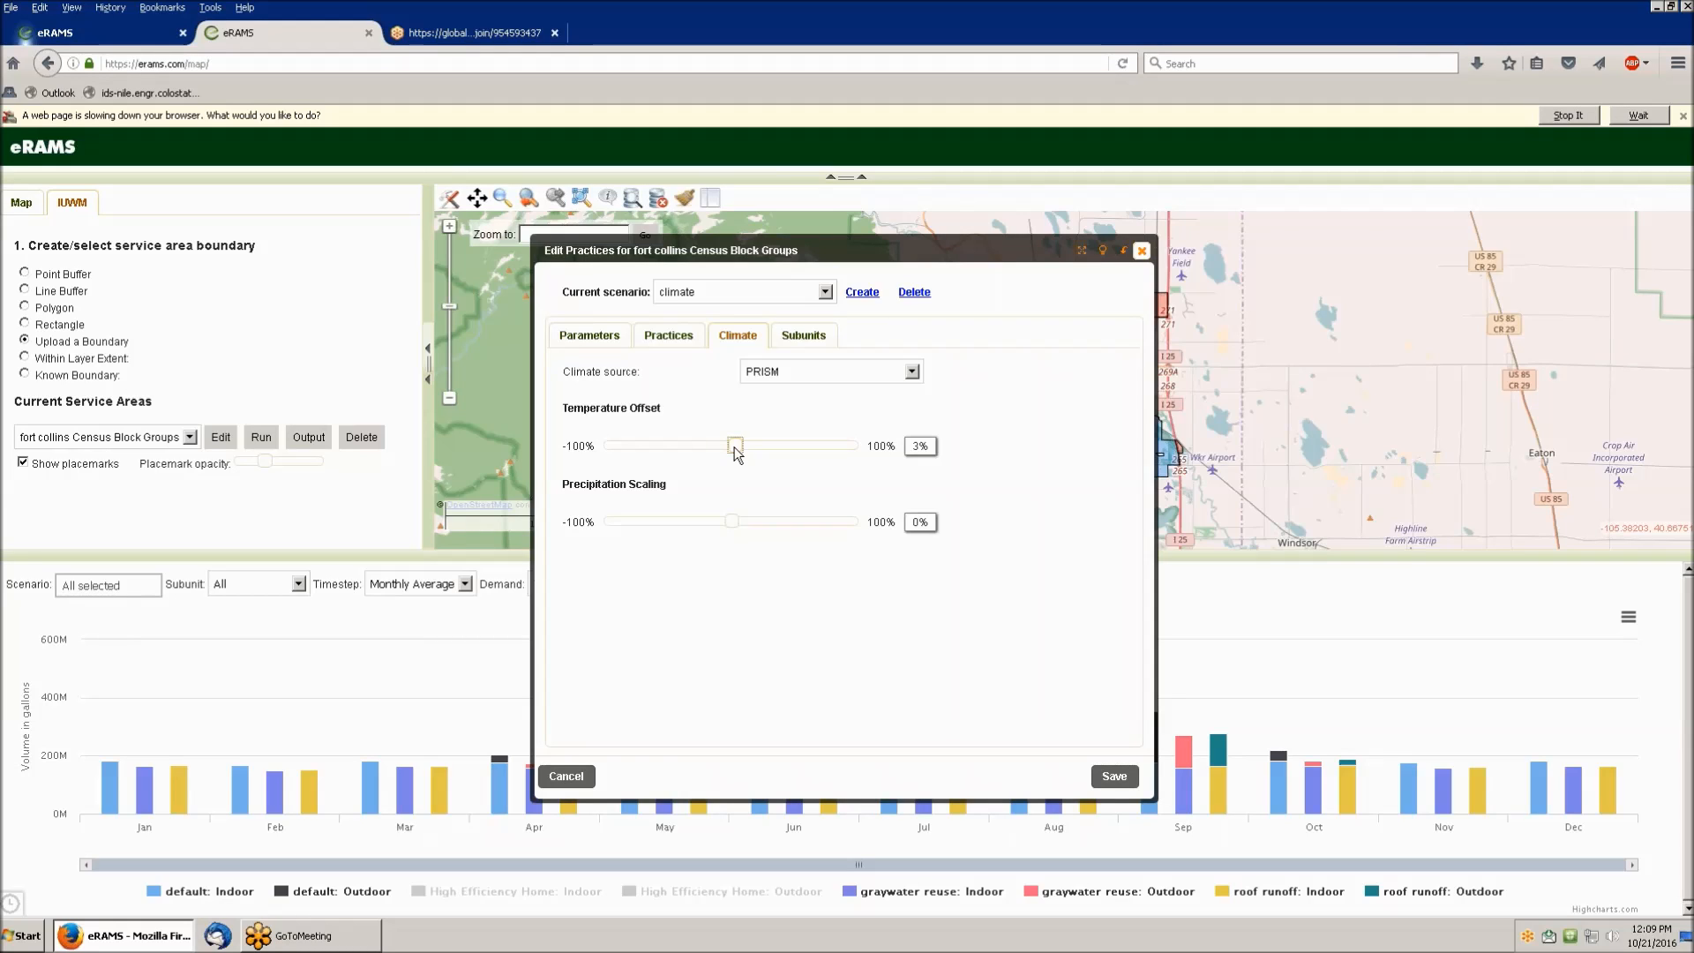
left_click_drag(736, 448, 737, 447)
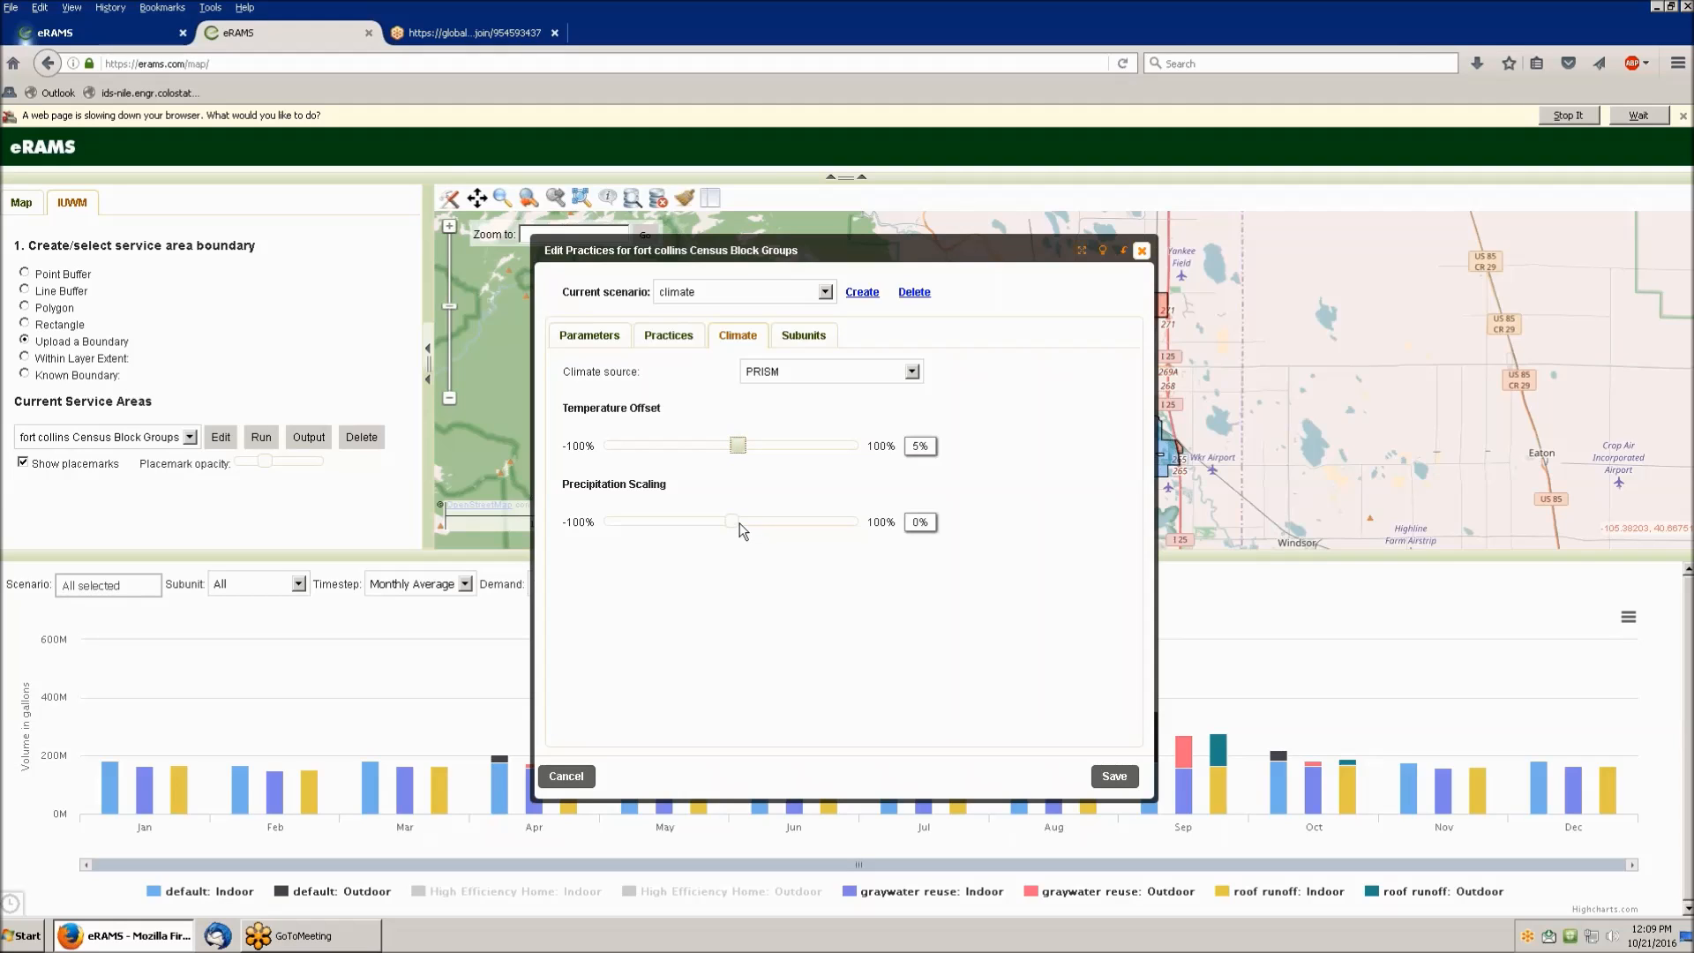
left_click_drag(740, 523, 727, 526)
left_click(1114, 776)
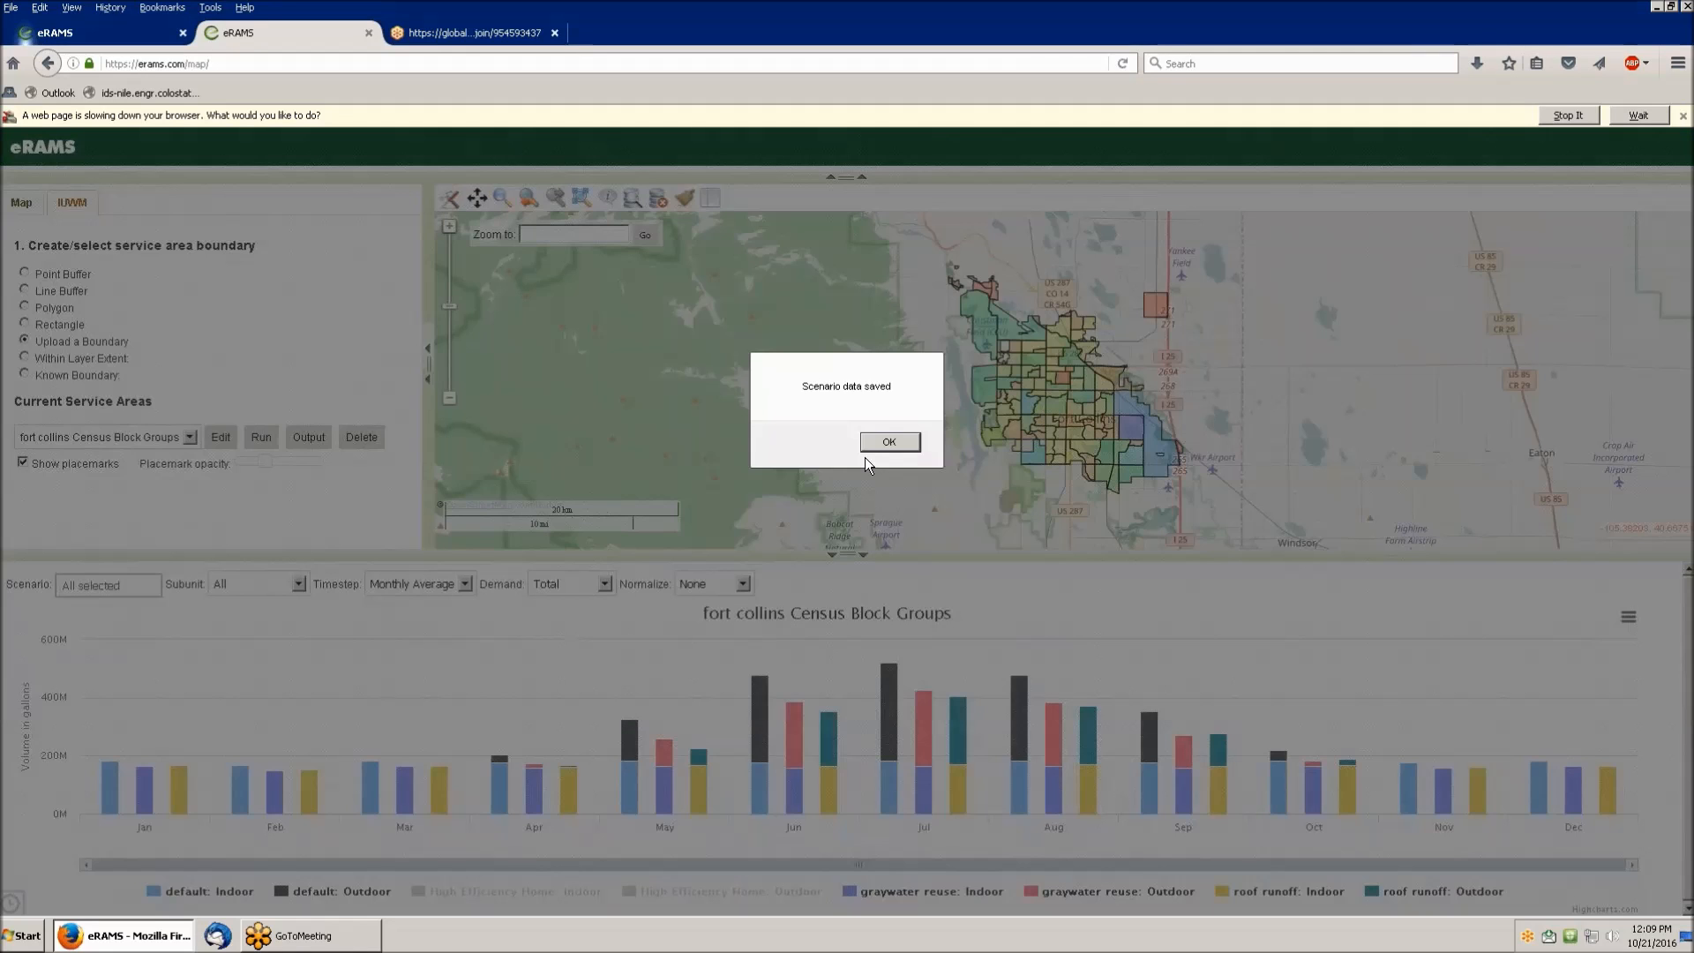
left_click(872, 440)
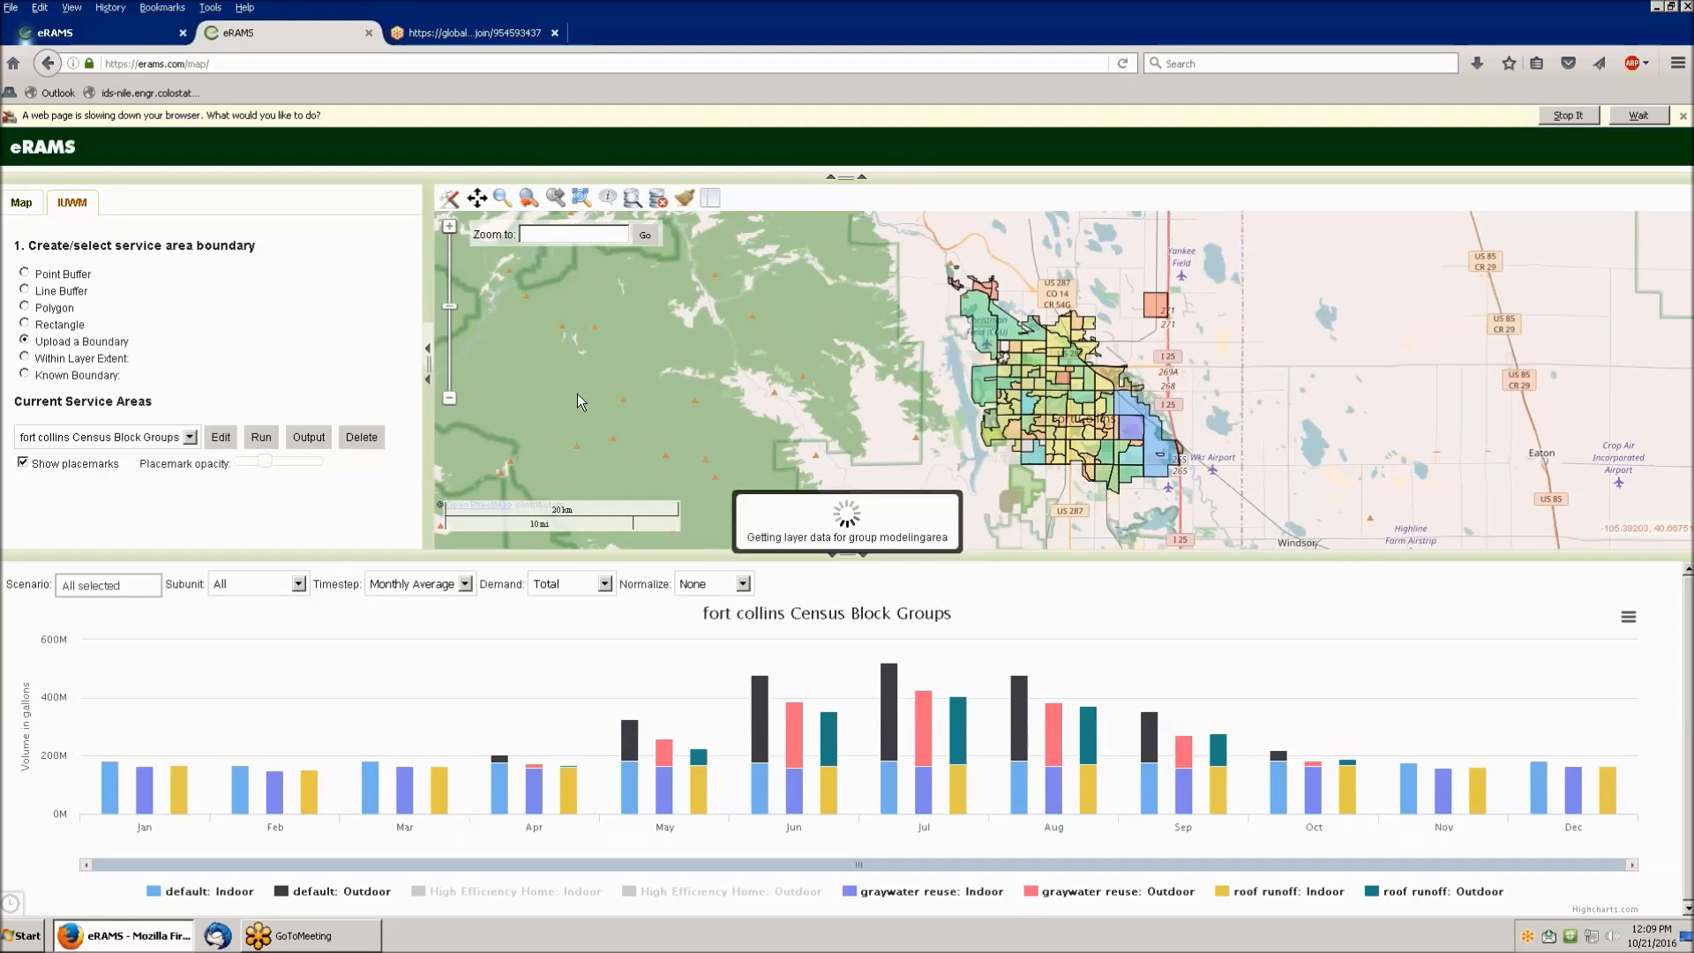
- Run the IUWM model for the service area over the years 2000 to 2015 and close the run window
left_click(261, 439)
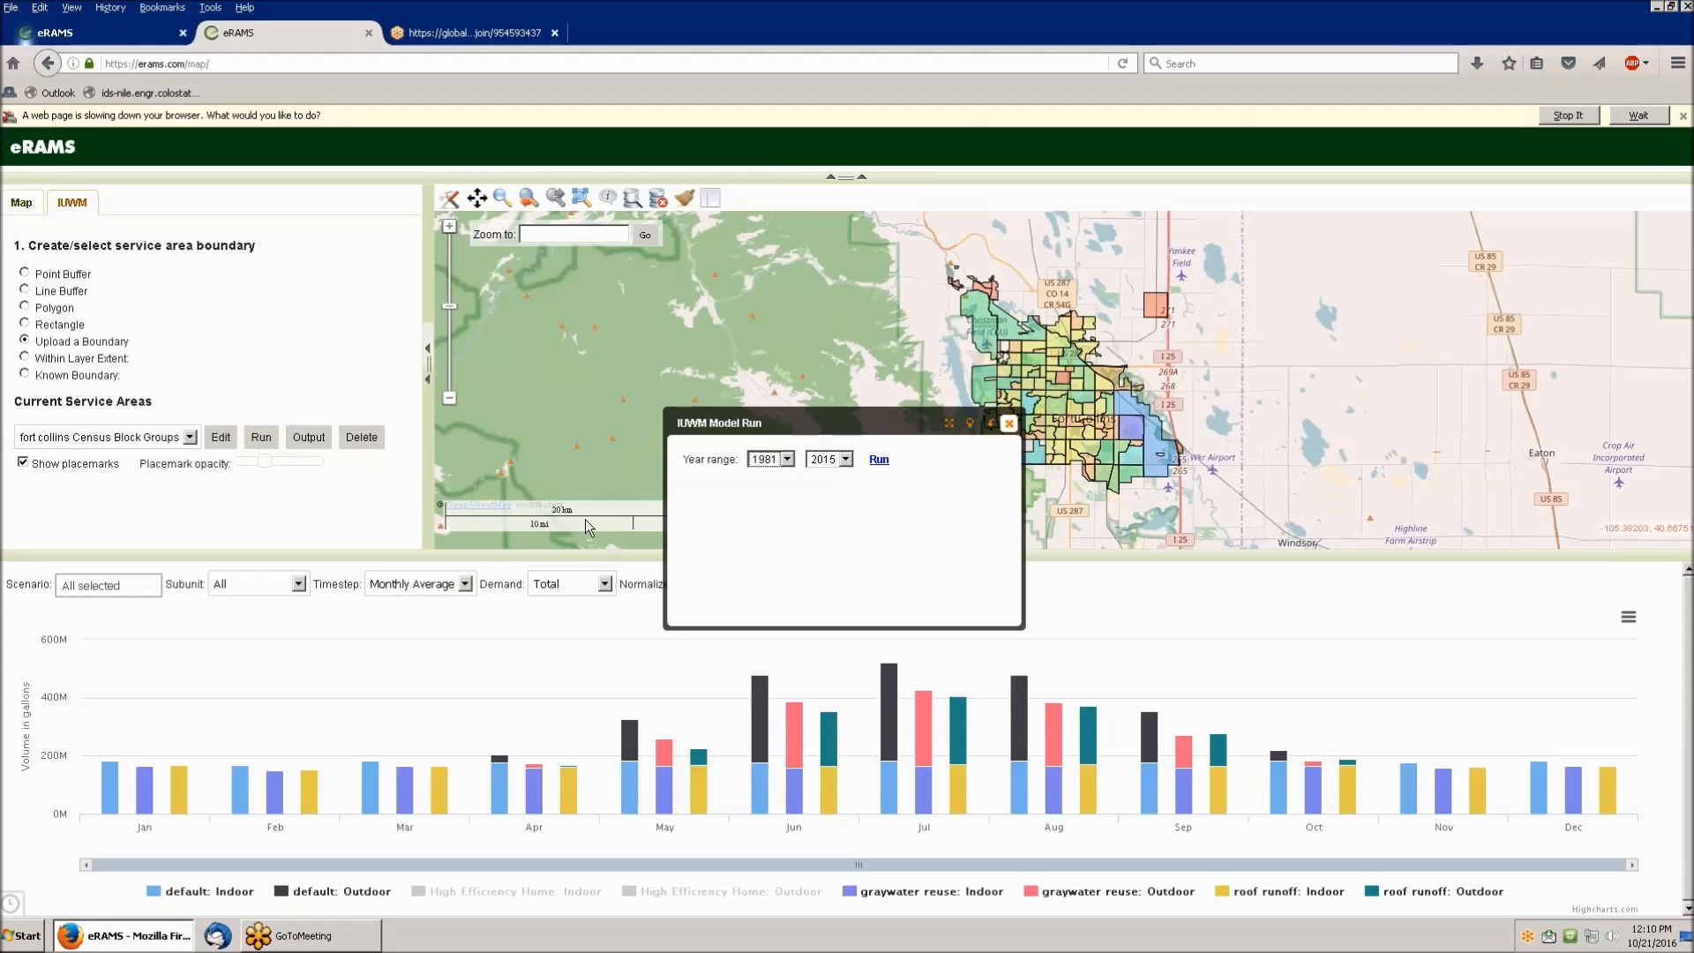
left_click(787, 460)
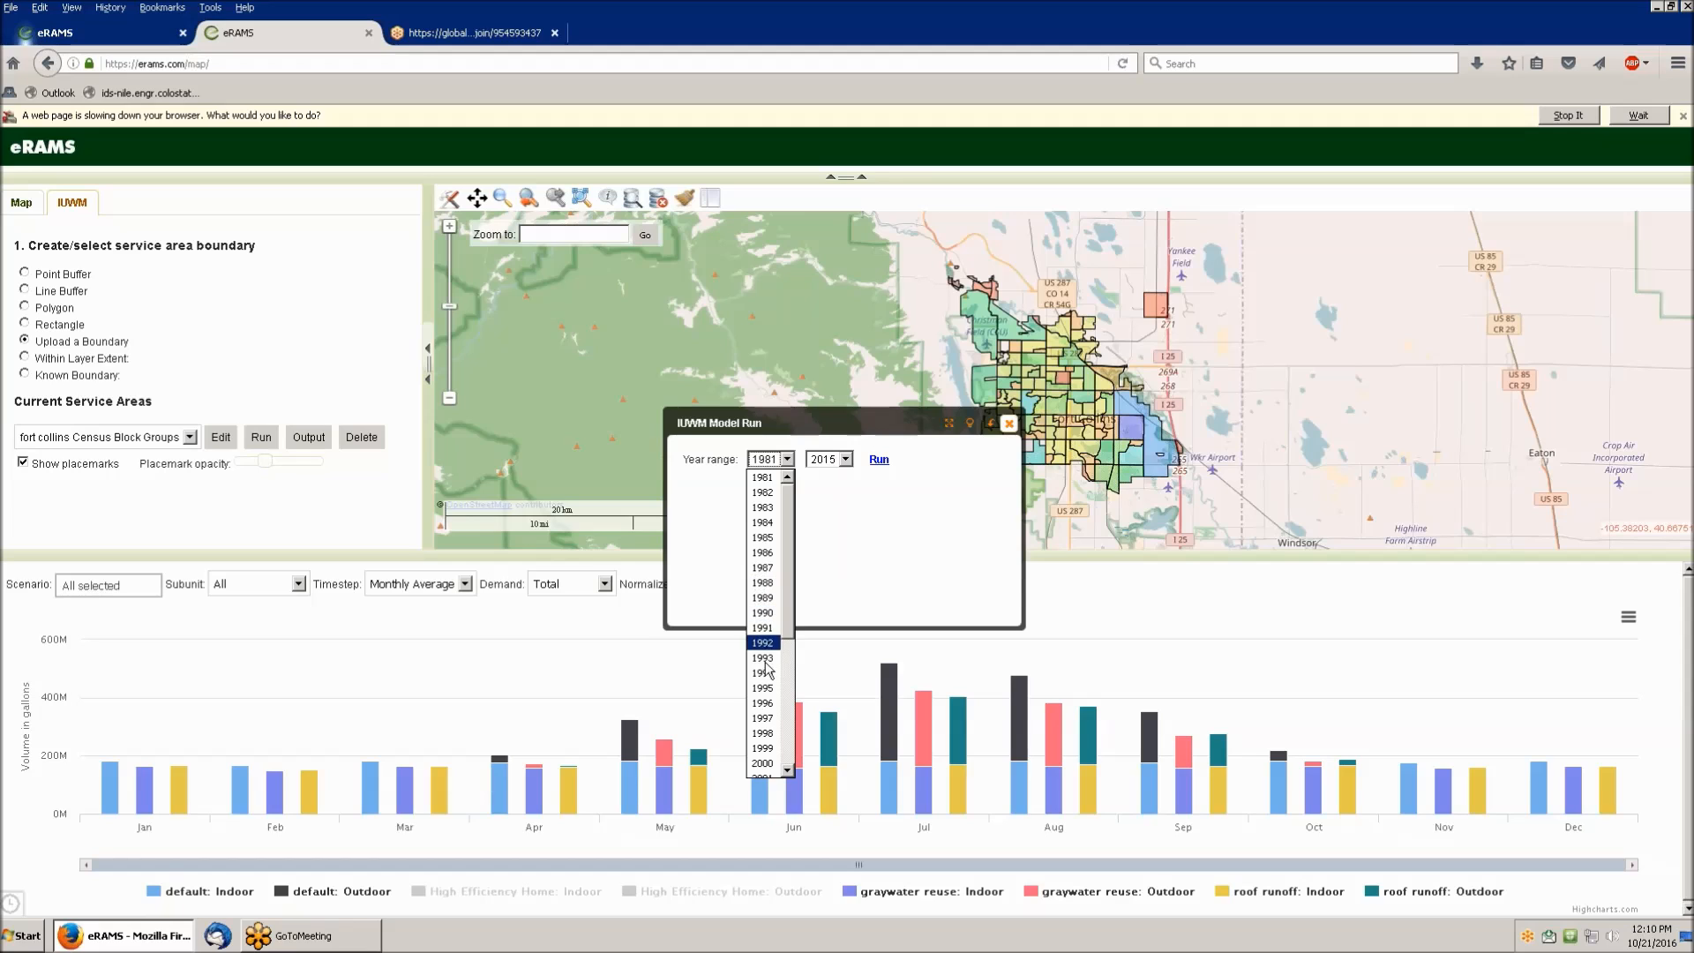
left_click(764, 764)
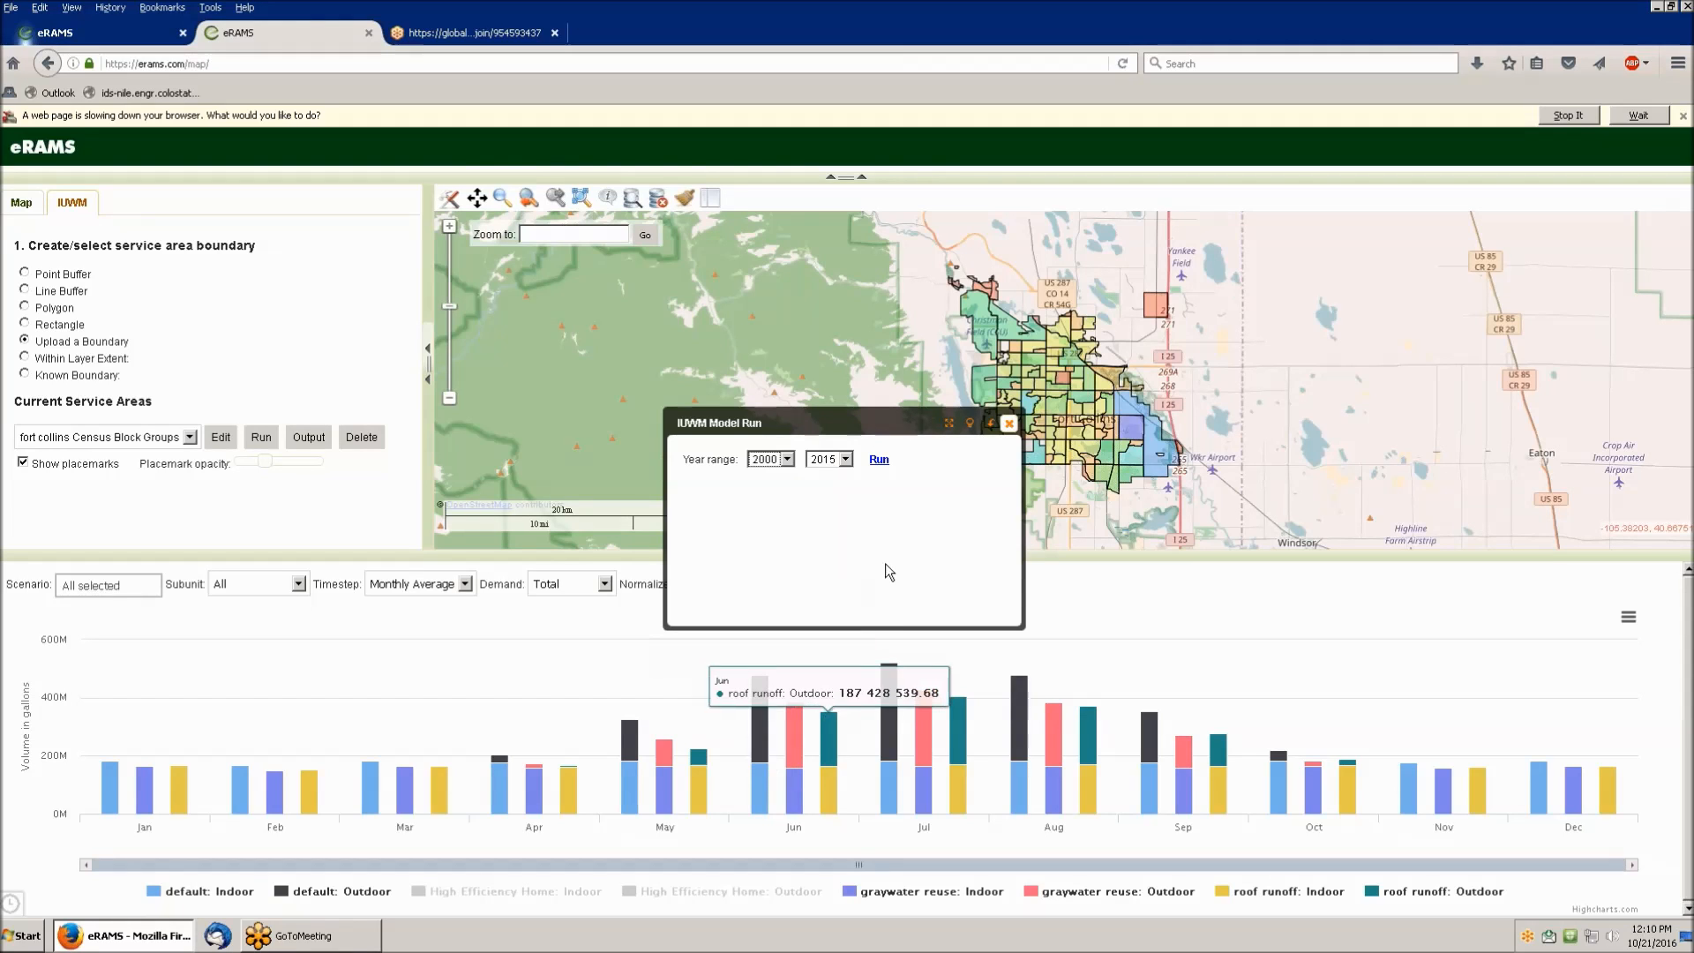
left_click(879, 460)
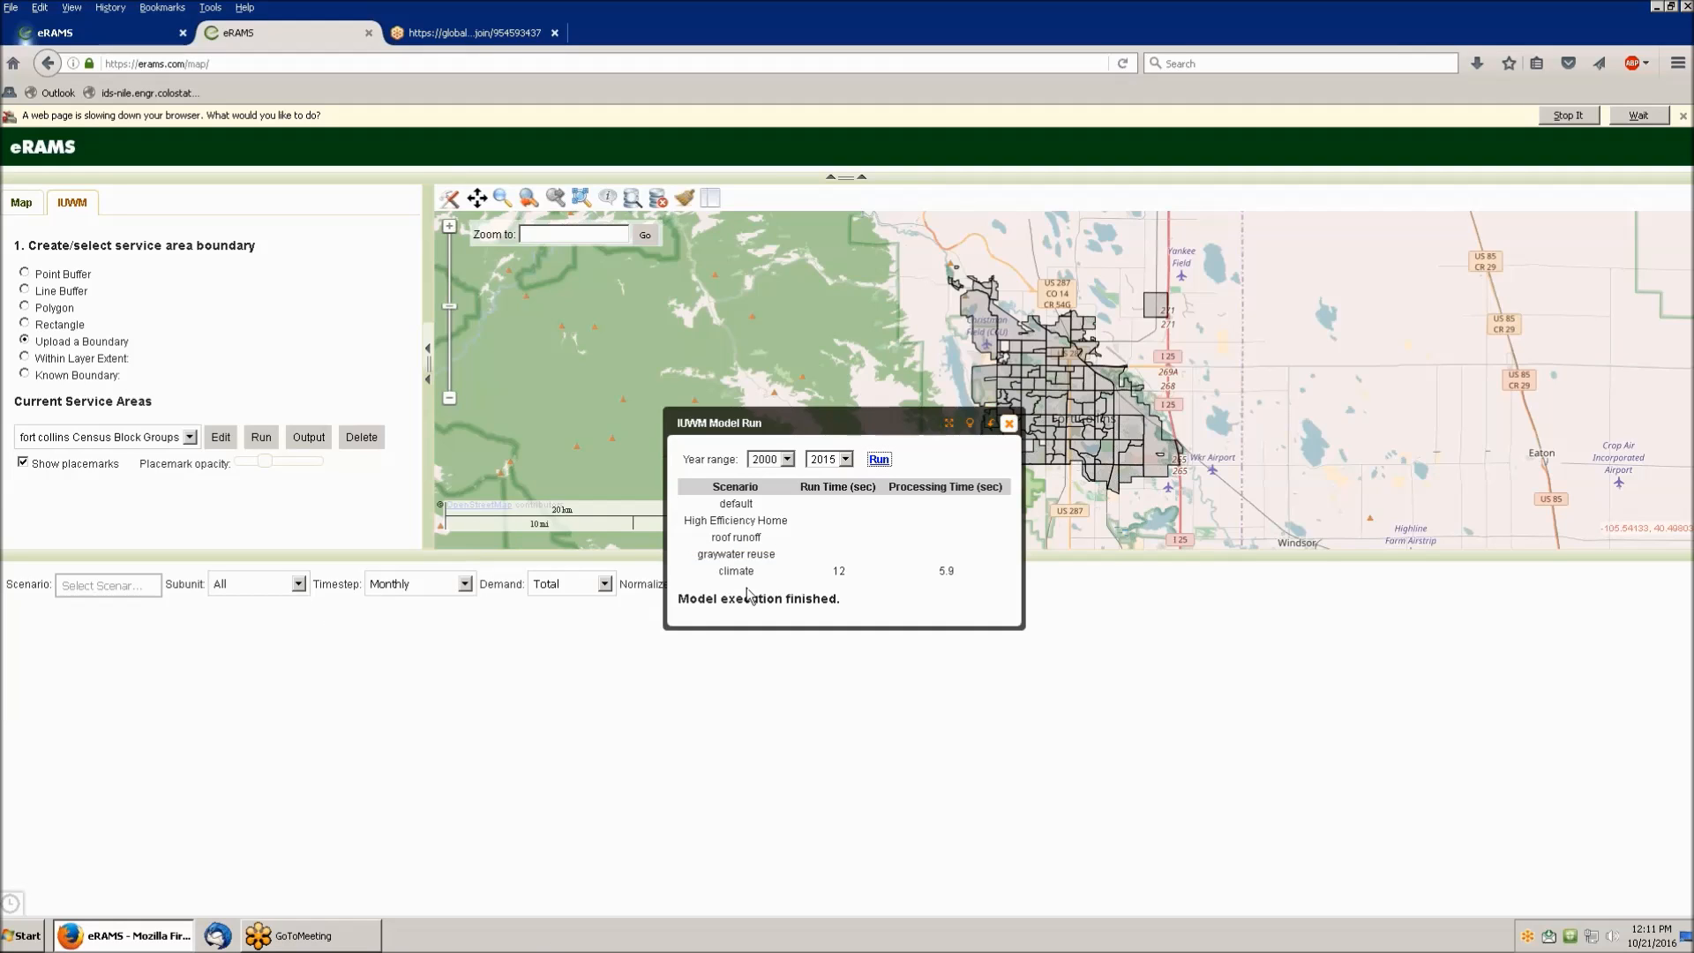
left_click(1009, 424)
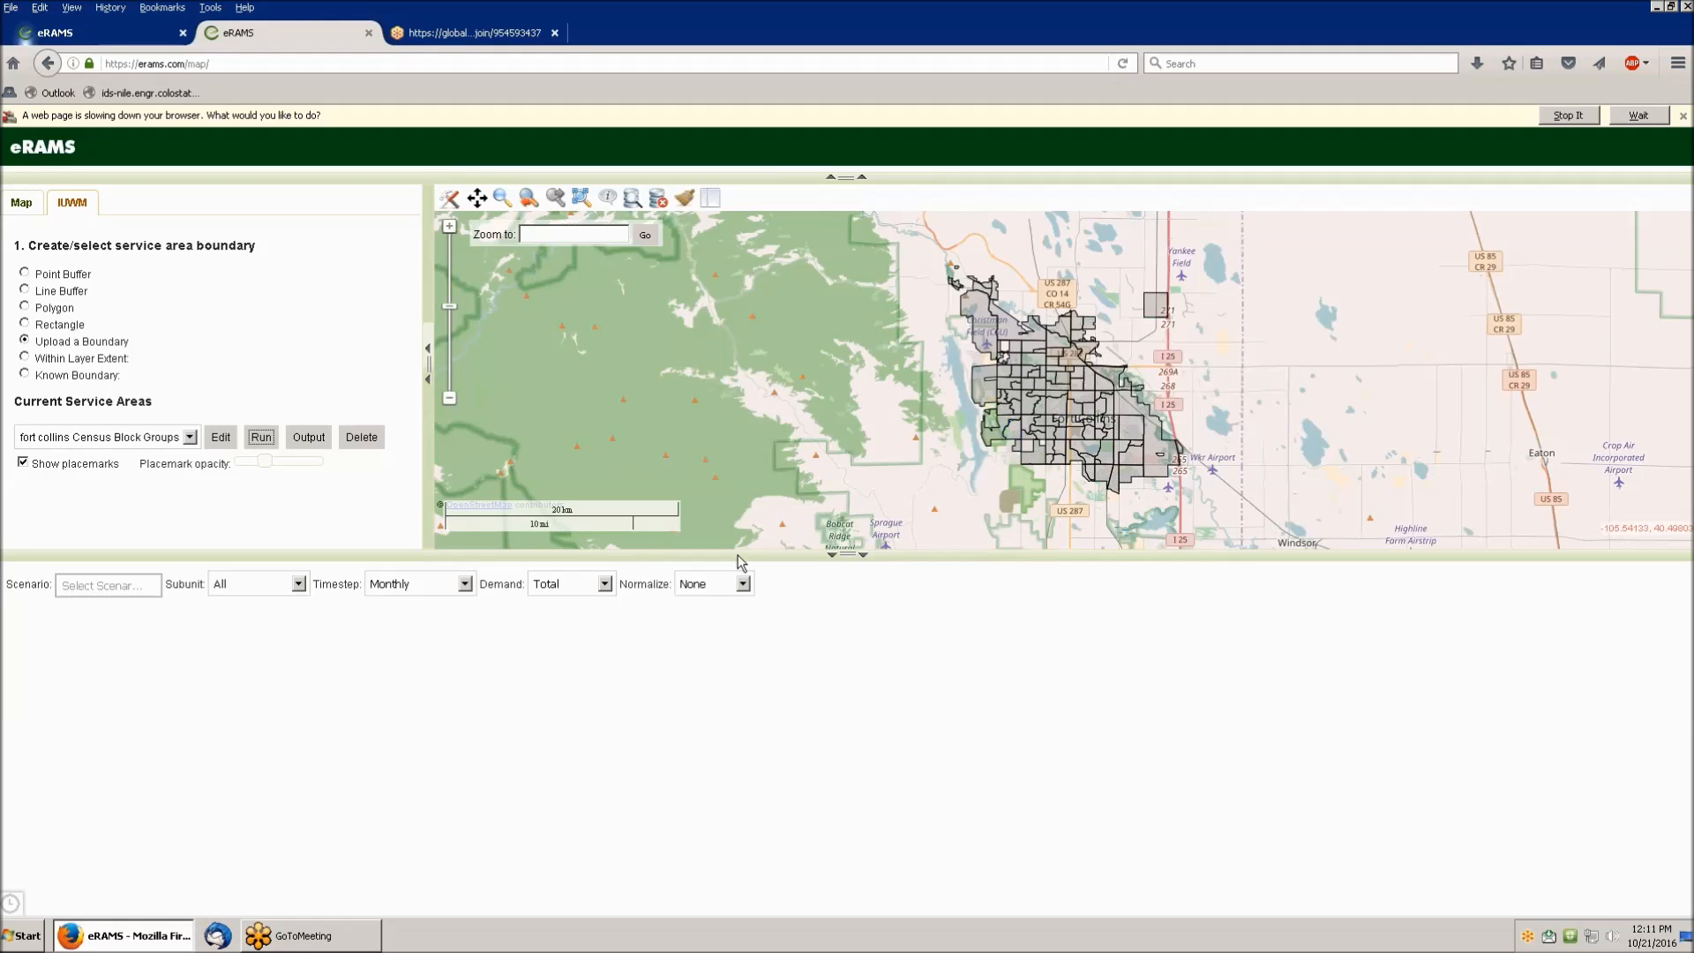
- Chart the default and climate scenarios together with the timestep set to Monthly Average
left_click(124, 589)
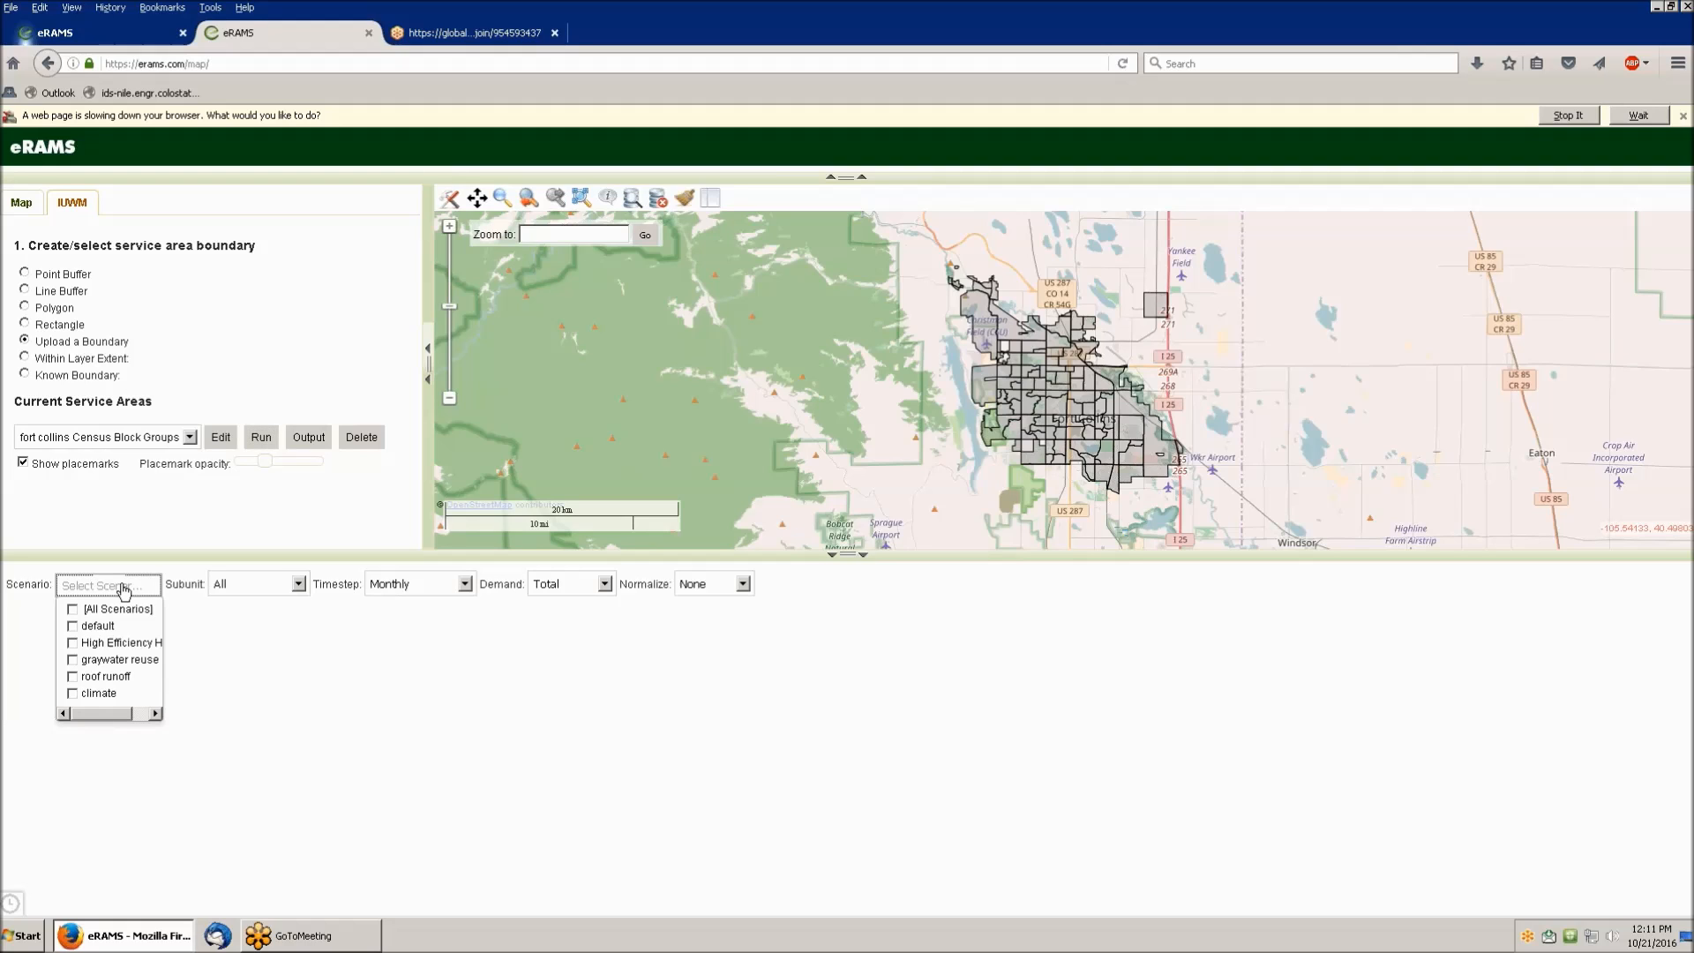
left_click(72, 627)
left_click(74, 695)
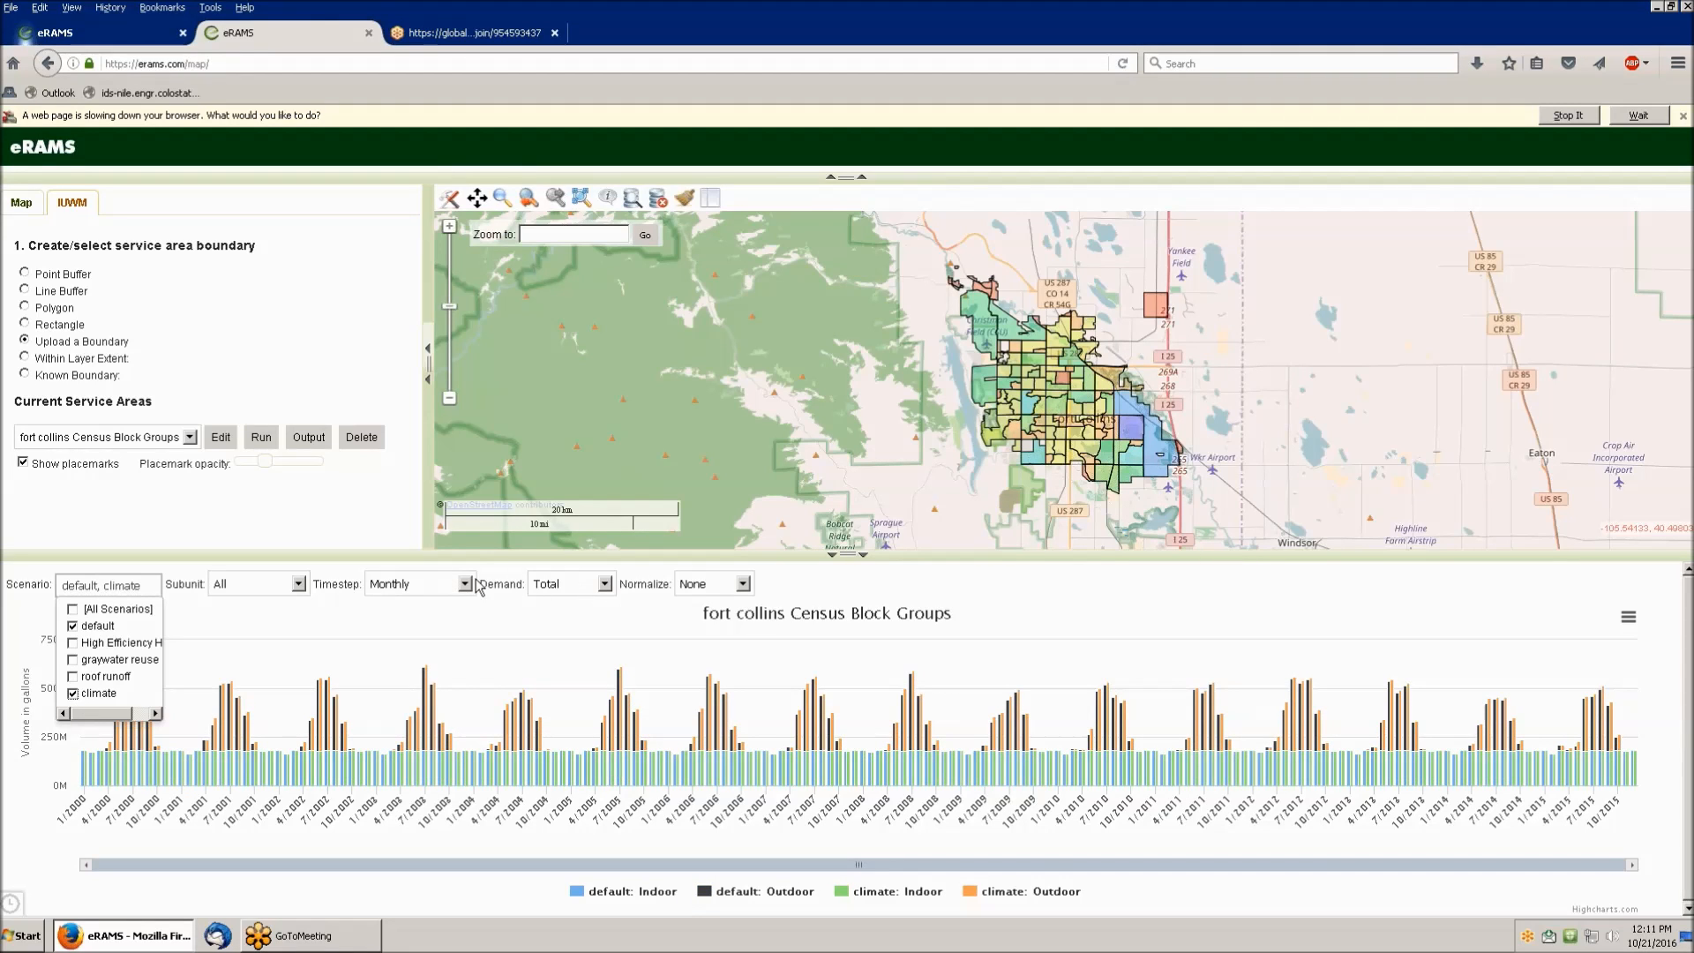
left_click(463, 585)
left_click(451, 619)
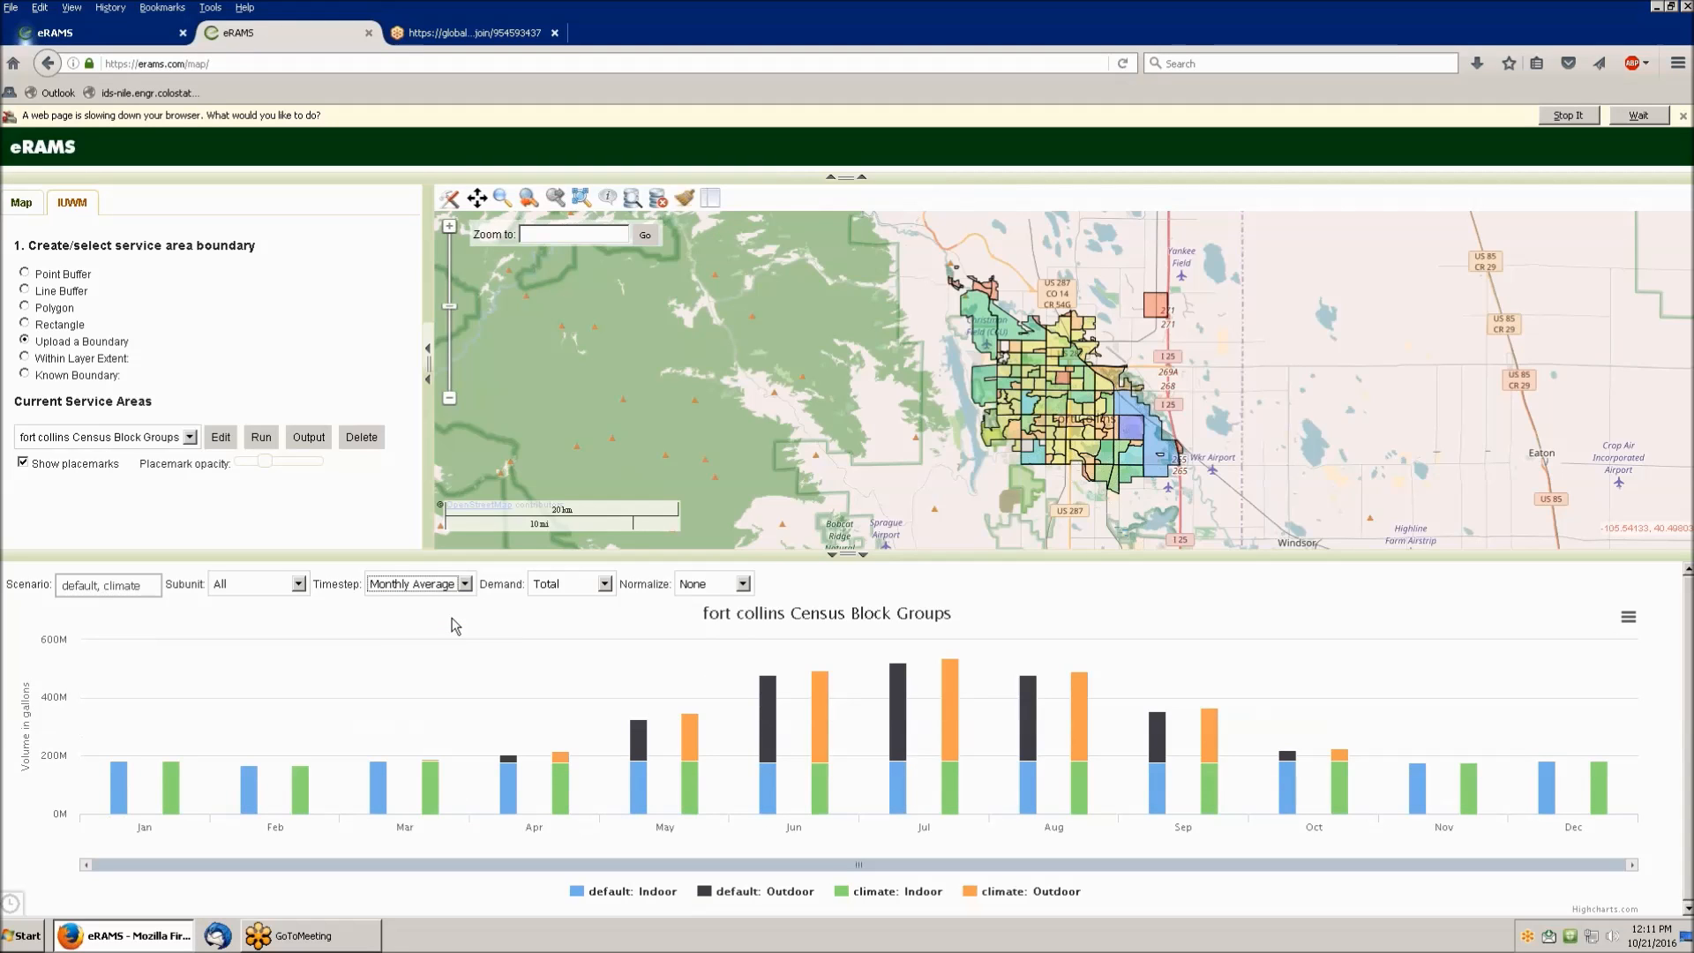